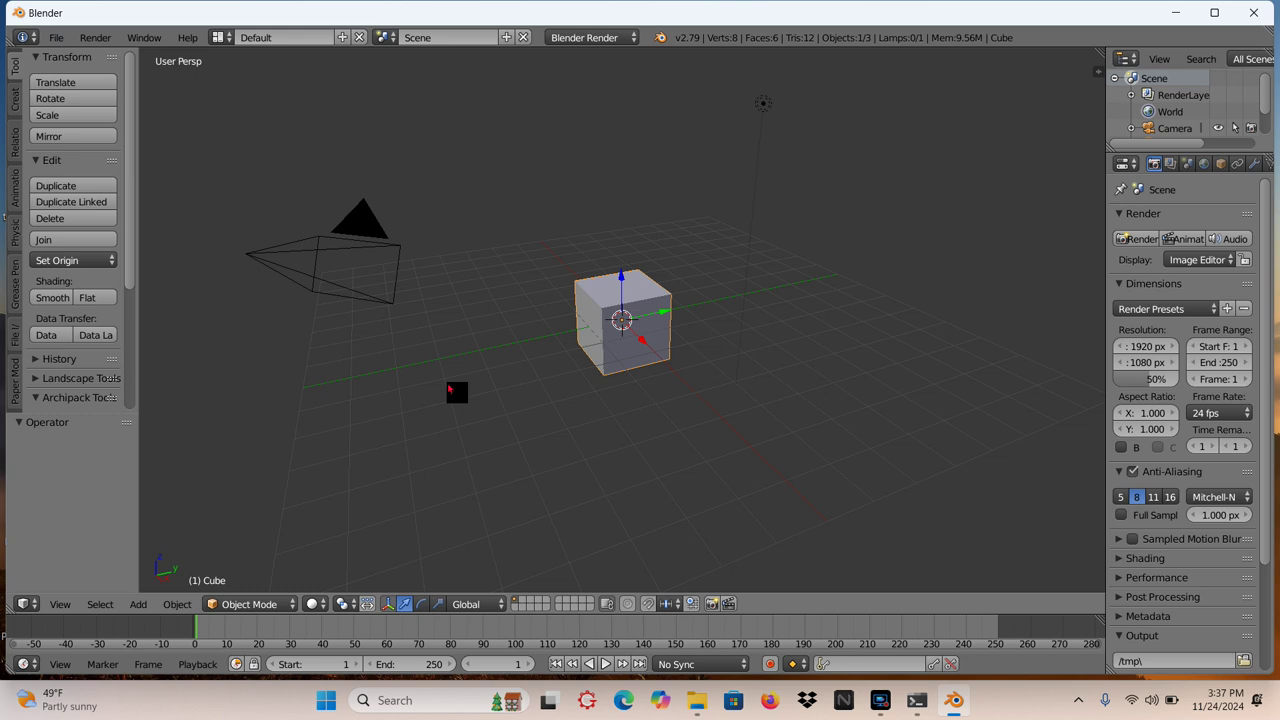
Step: Deselect everything, add a mesh plane at the scene's centre and scale it by 9
key(a)
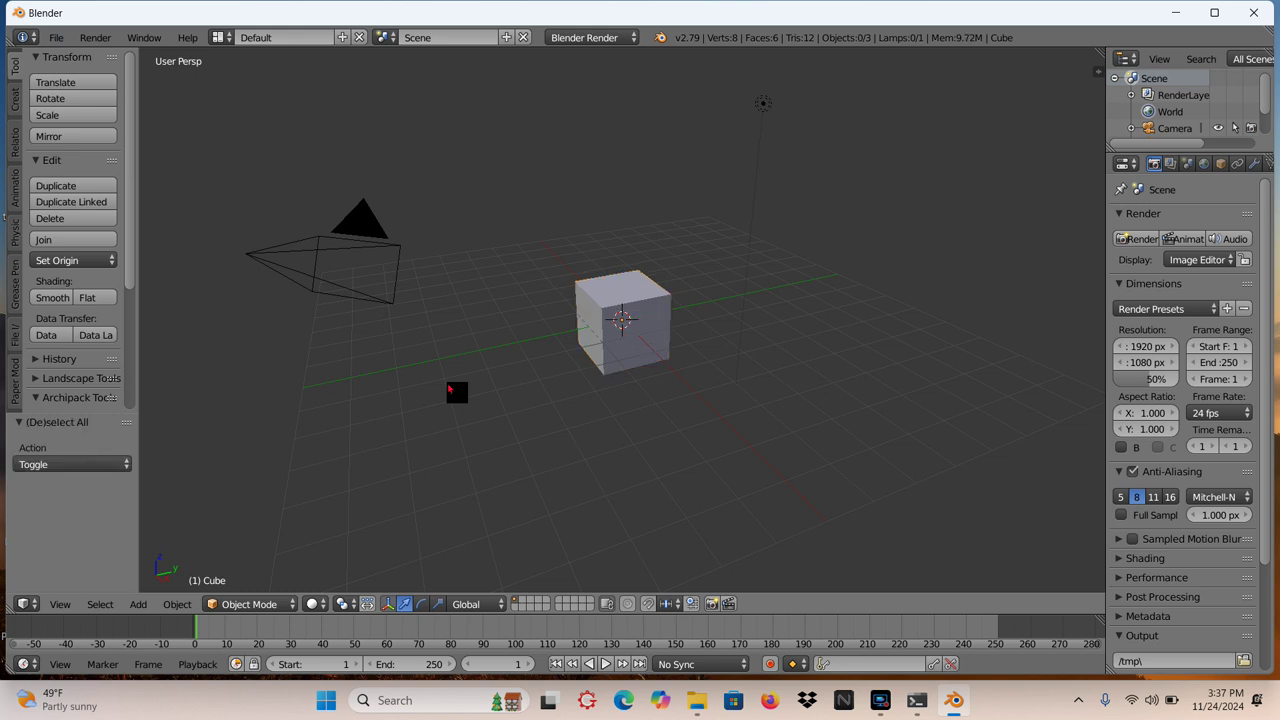
key(shift+a)
mouse_move(452, 389)
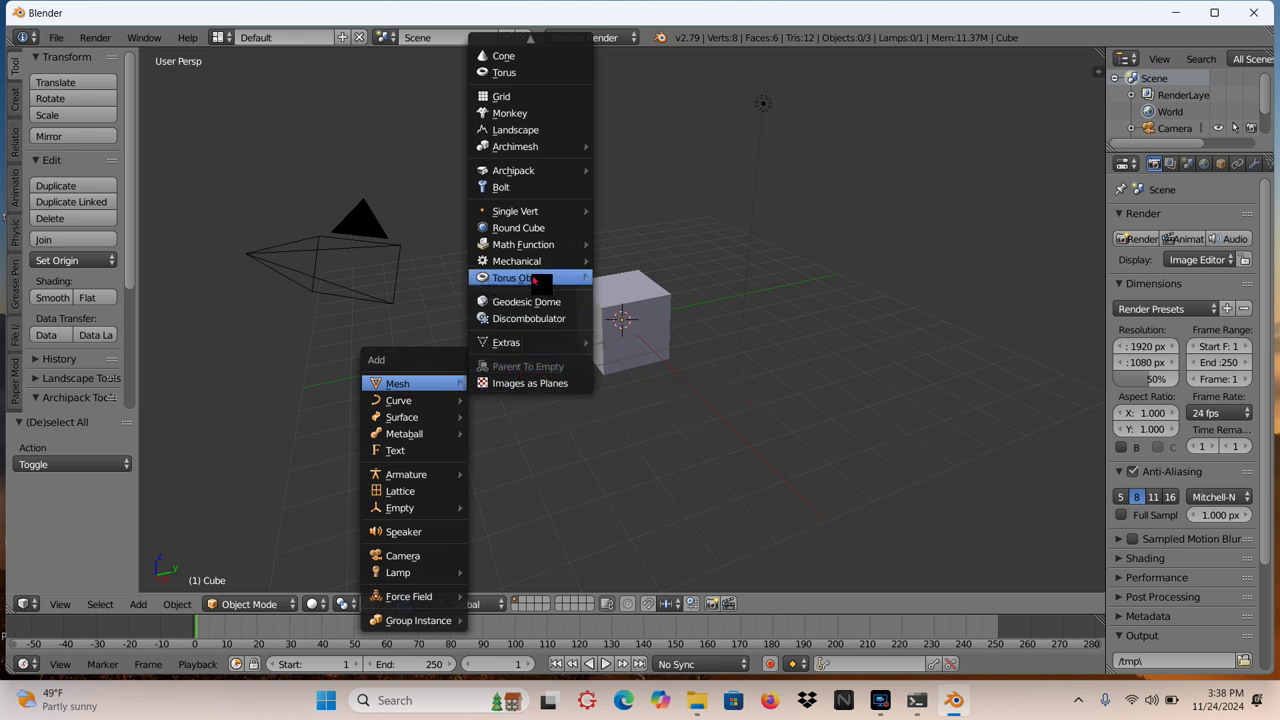
mouse_move(533, 150)
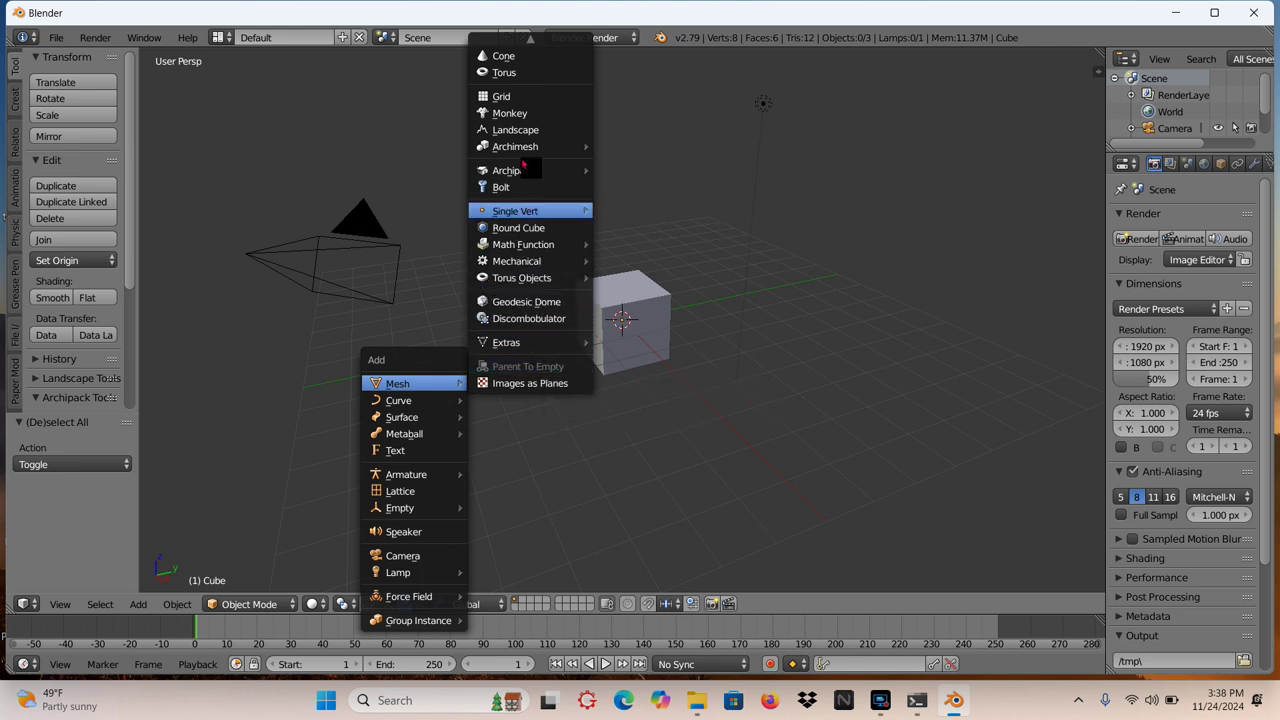
mouse_move(528, 18)
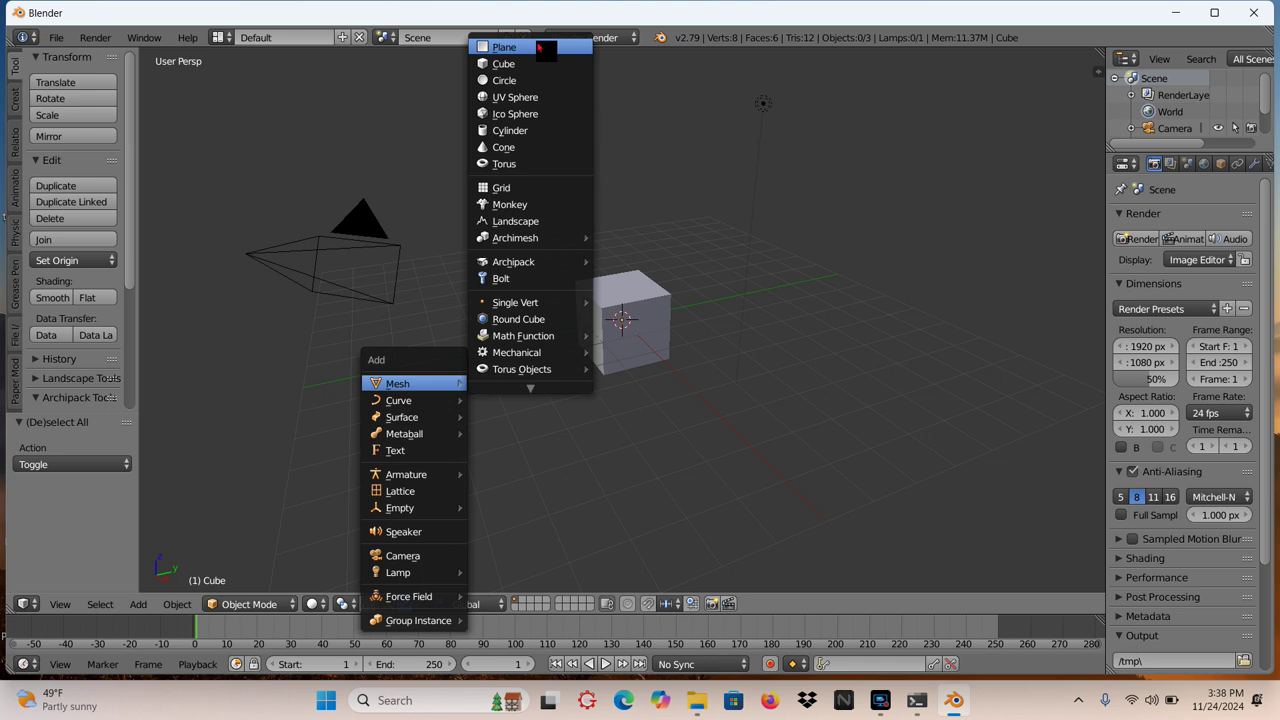
click(538, 47)
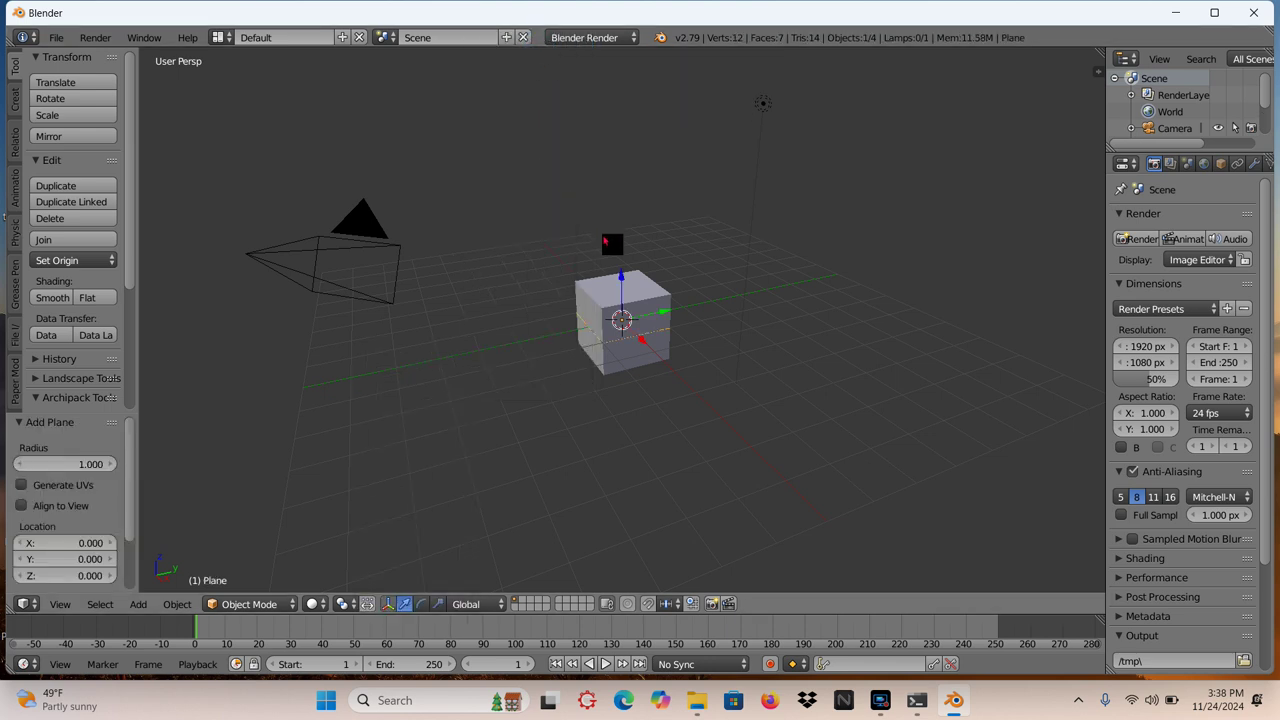
key(s)
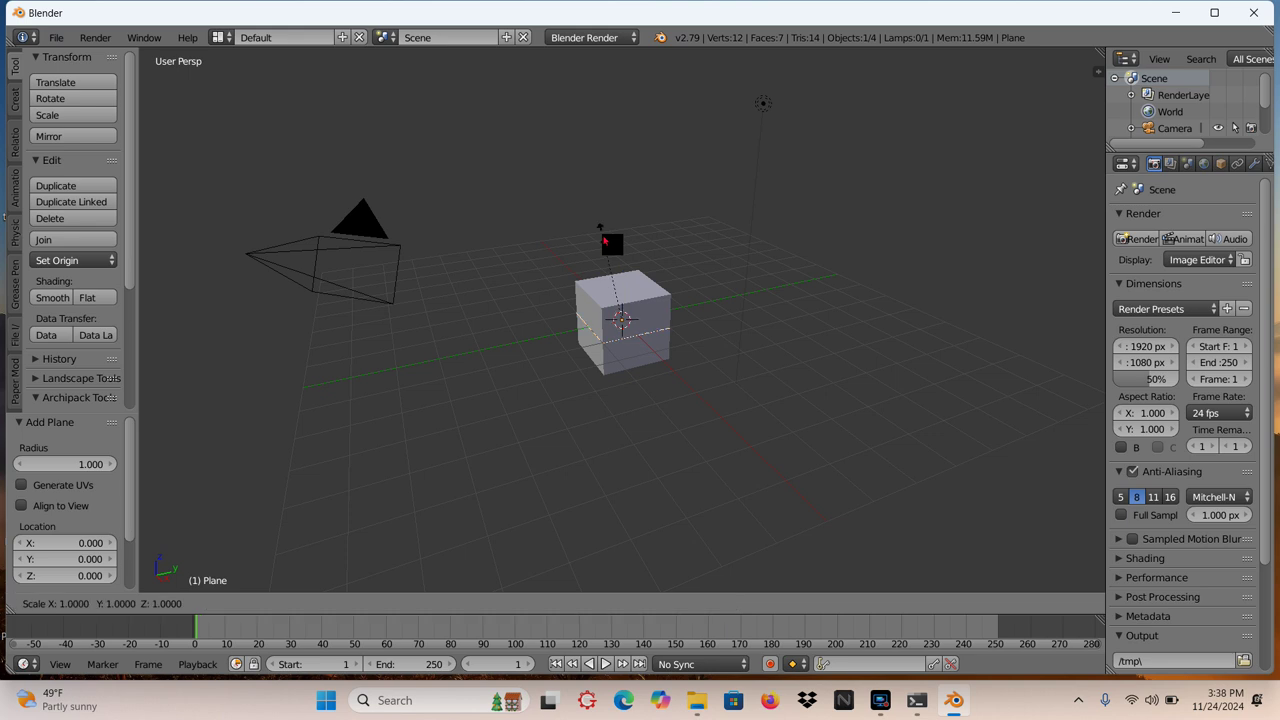
text(9)
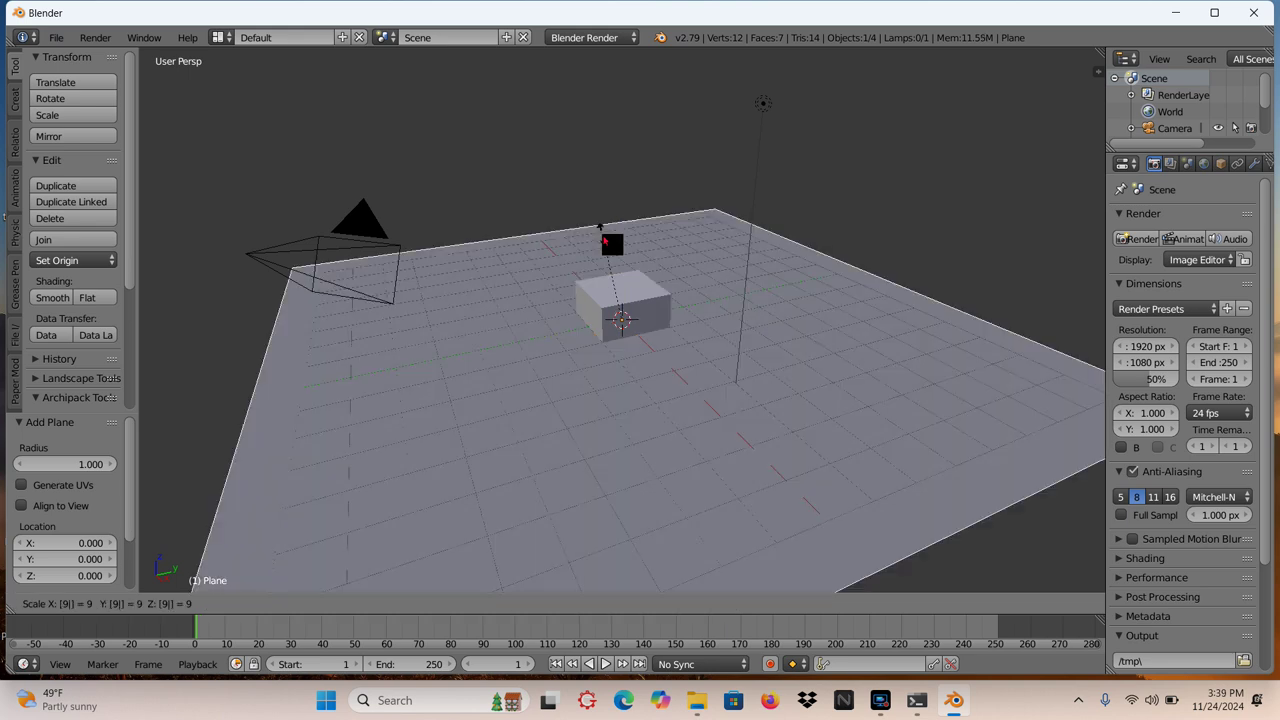
key(Return)
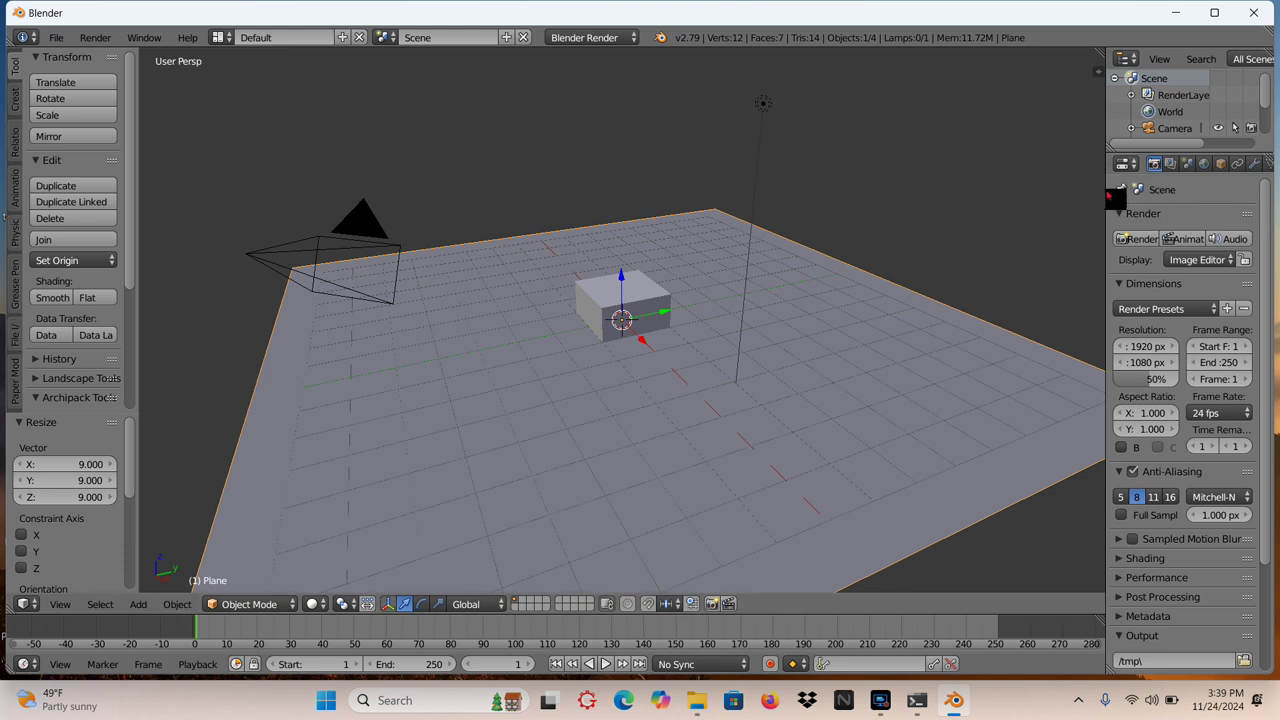
Step: Give the plane a new material with a blue diffuse colour at maximum brightness
drag(1107, 195, 1002, 170)
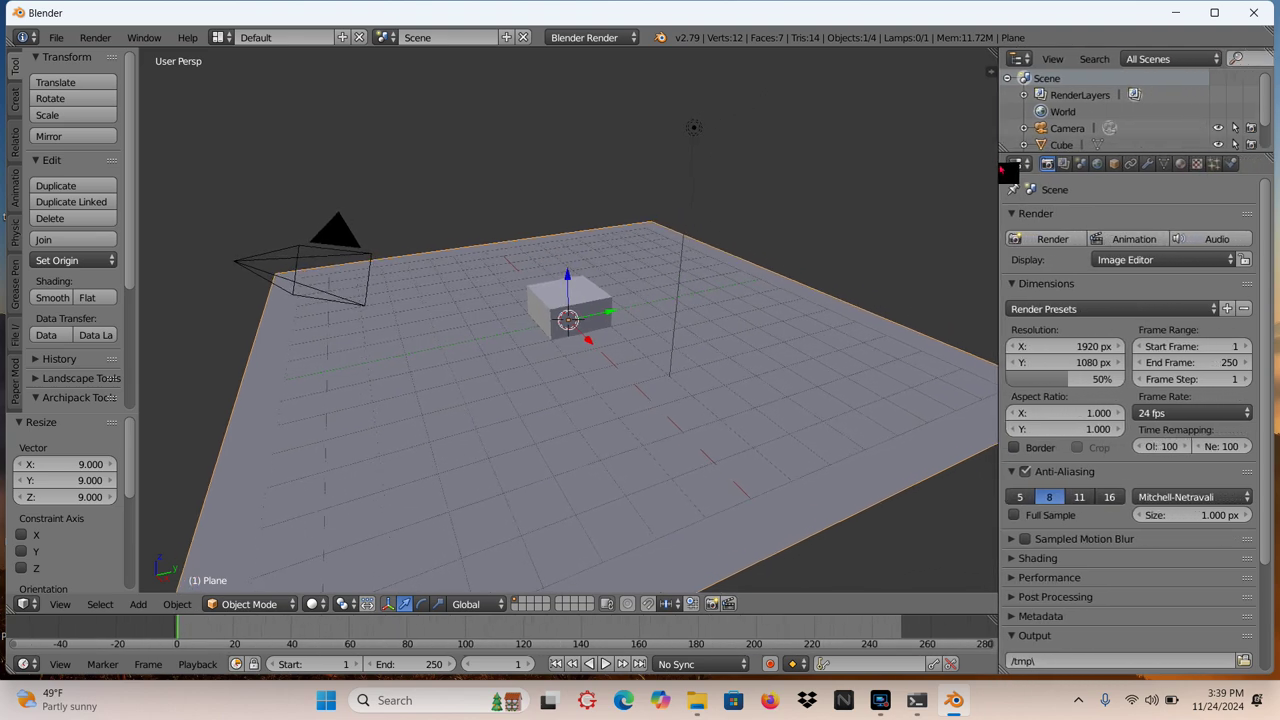
click(1182, 165)
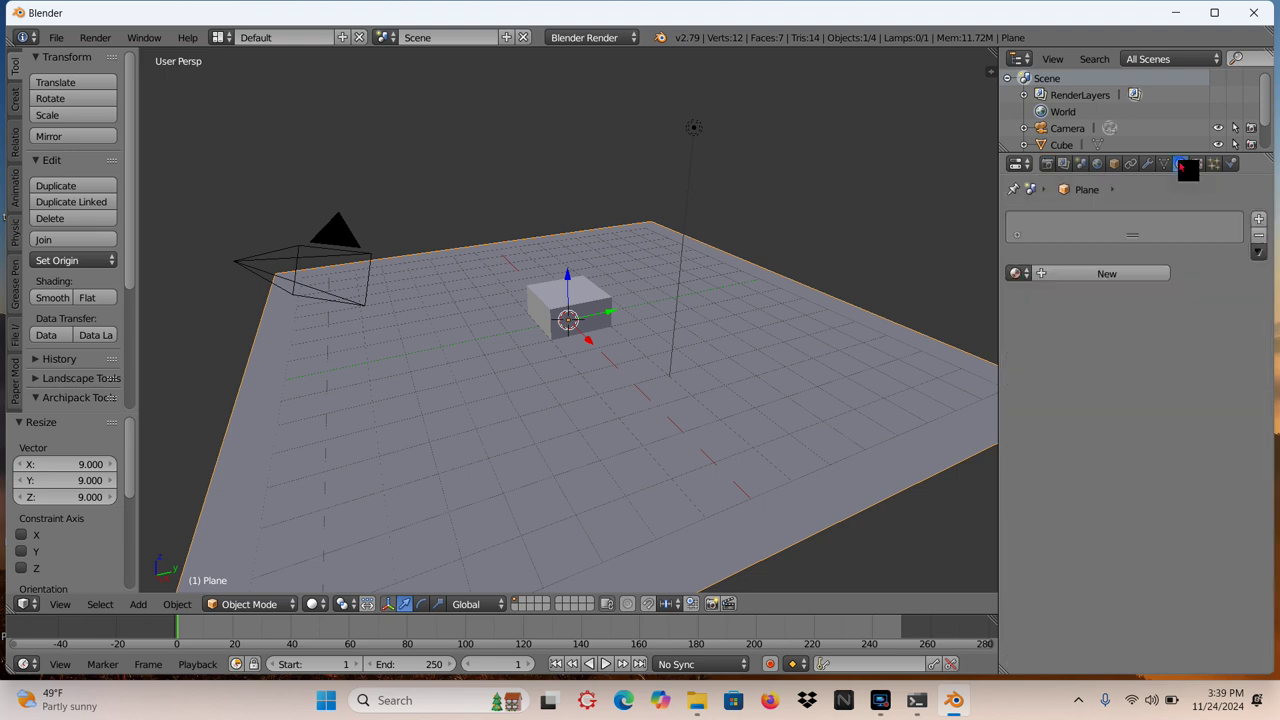
click(1110, 276)
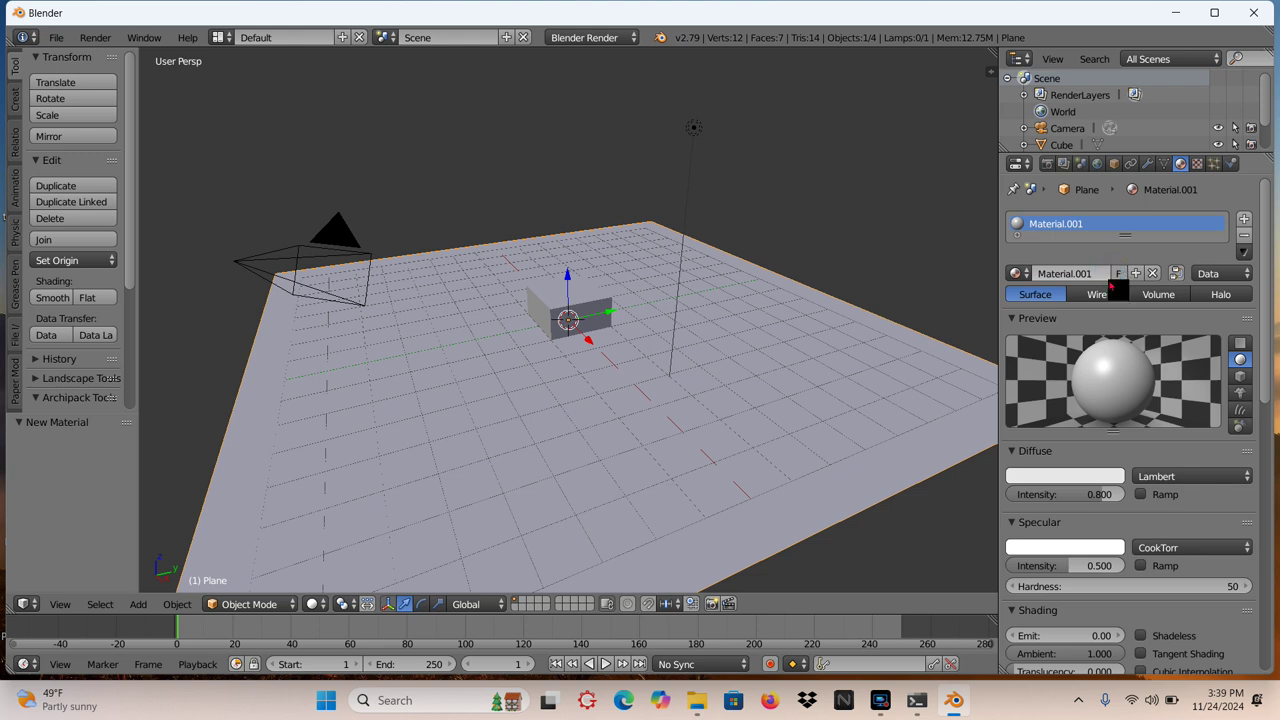
click(1082, 478)
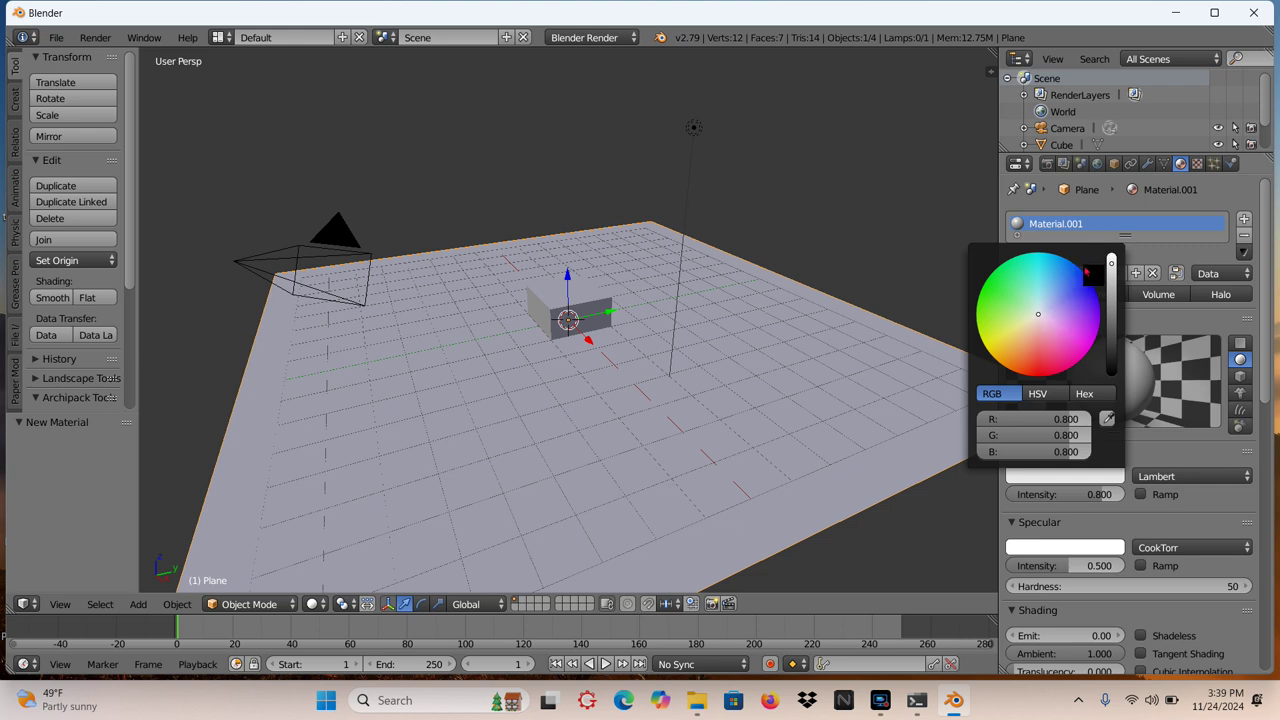
click(1076, 296)
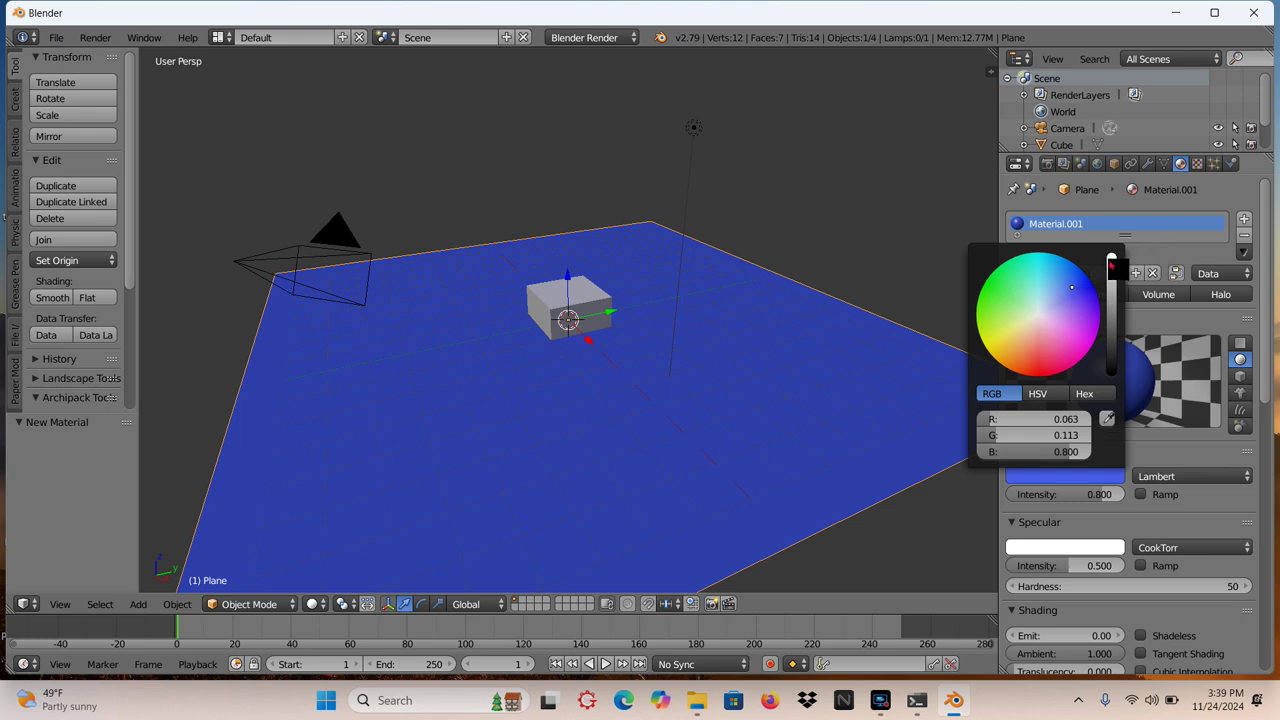
click(1109, 258)
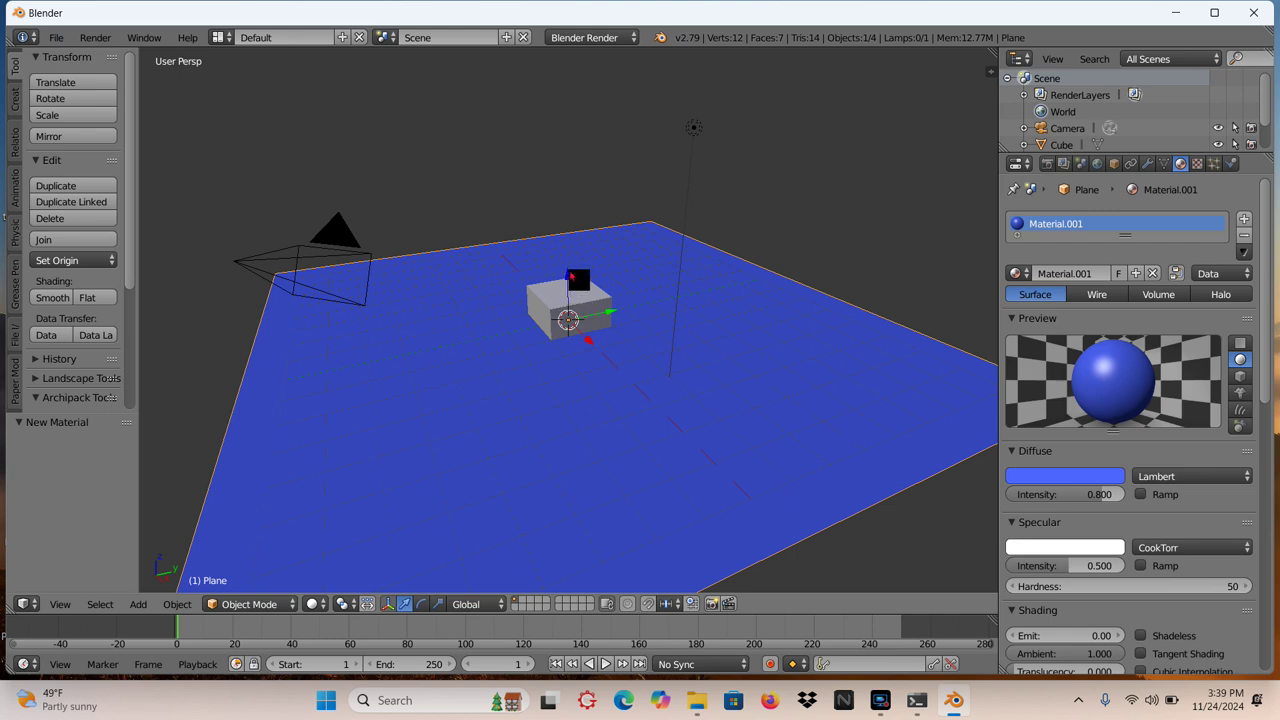
Step: Lower the blue plane below the cube along Z, by about 1.46 and then by another 0.445
key(g)
key(z)
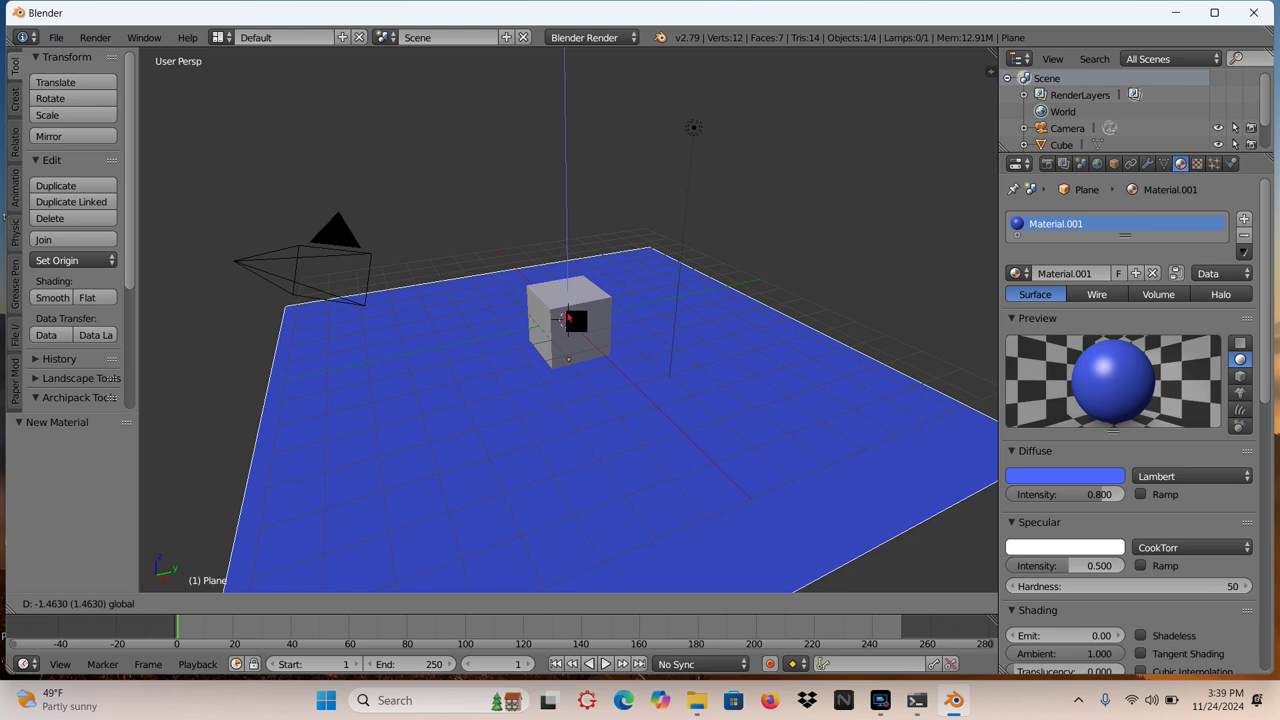
click(567, 318)
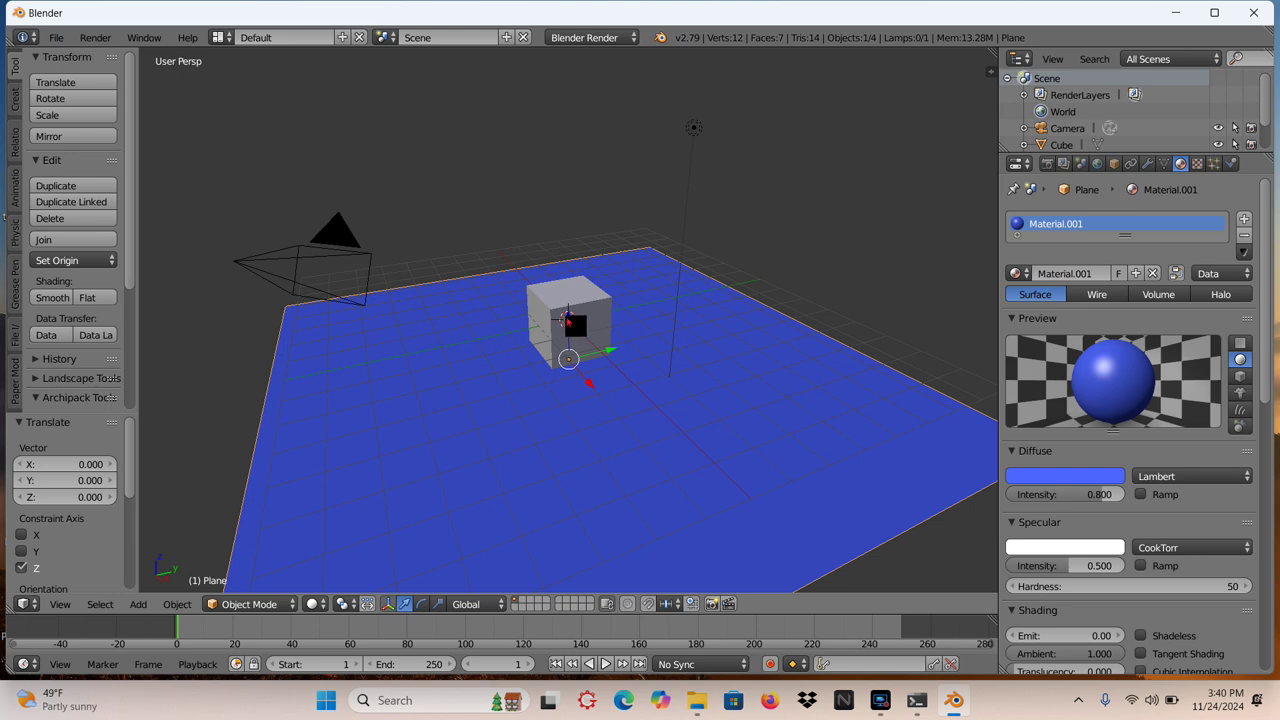
drag(566, 321, 569, 335)
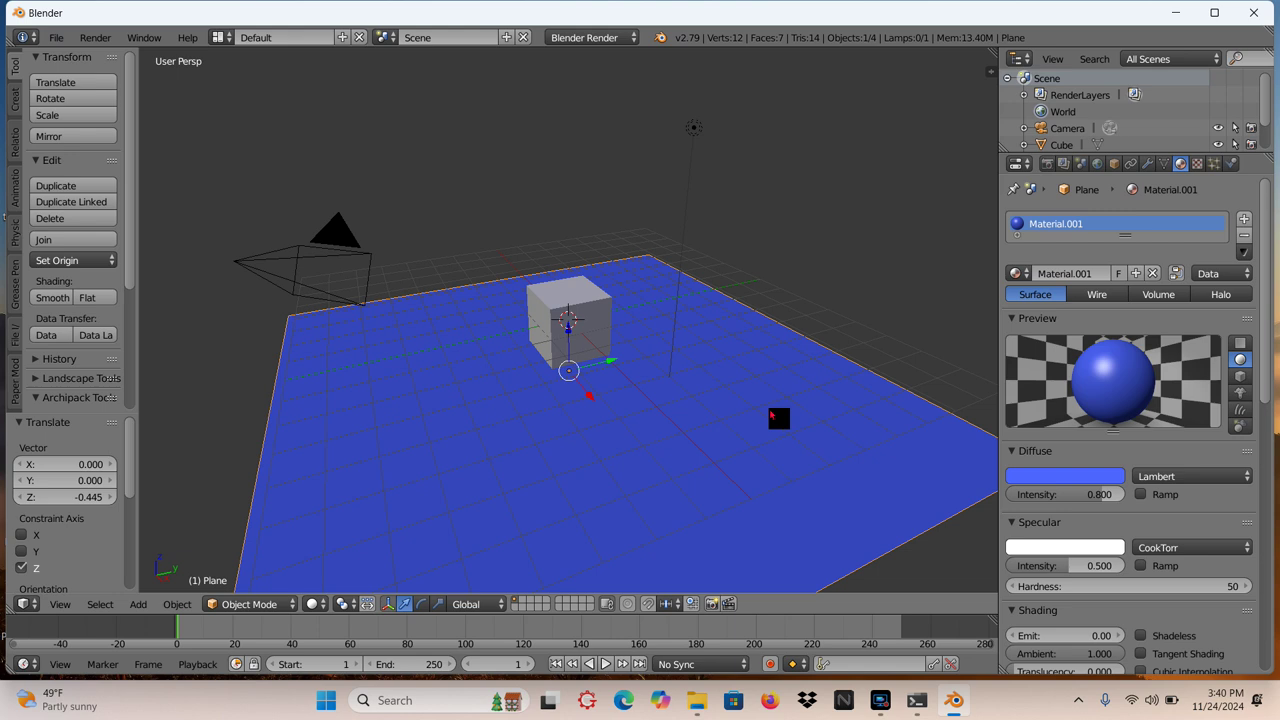
Step: Create a back wall from a duplicate of the floor plane, rotated 90° about Y and moved about -8.53 along X
key(shift+d)
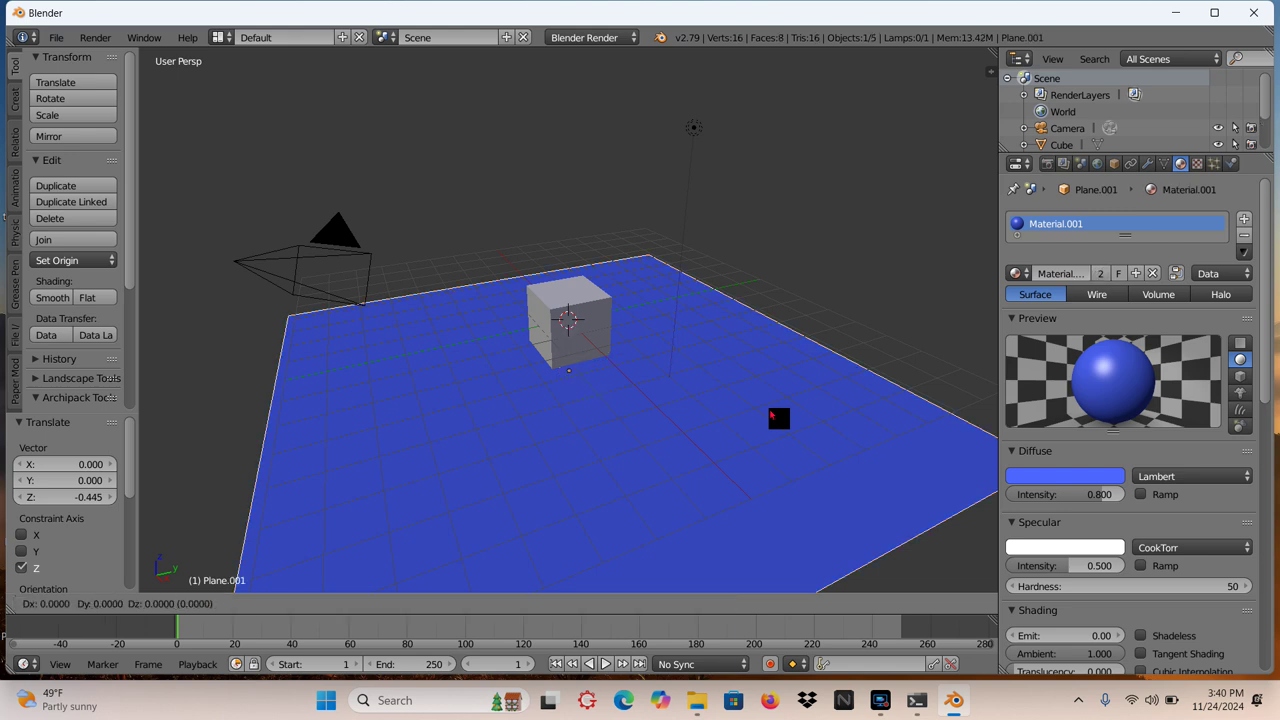
key(r)
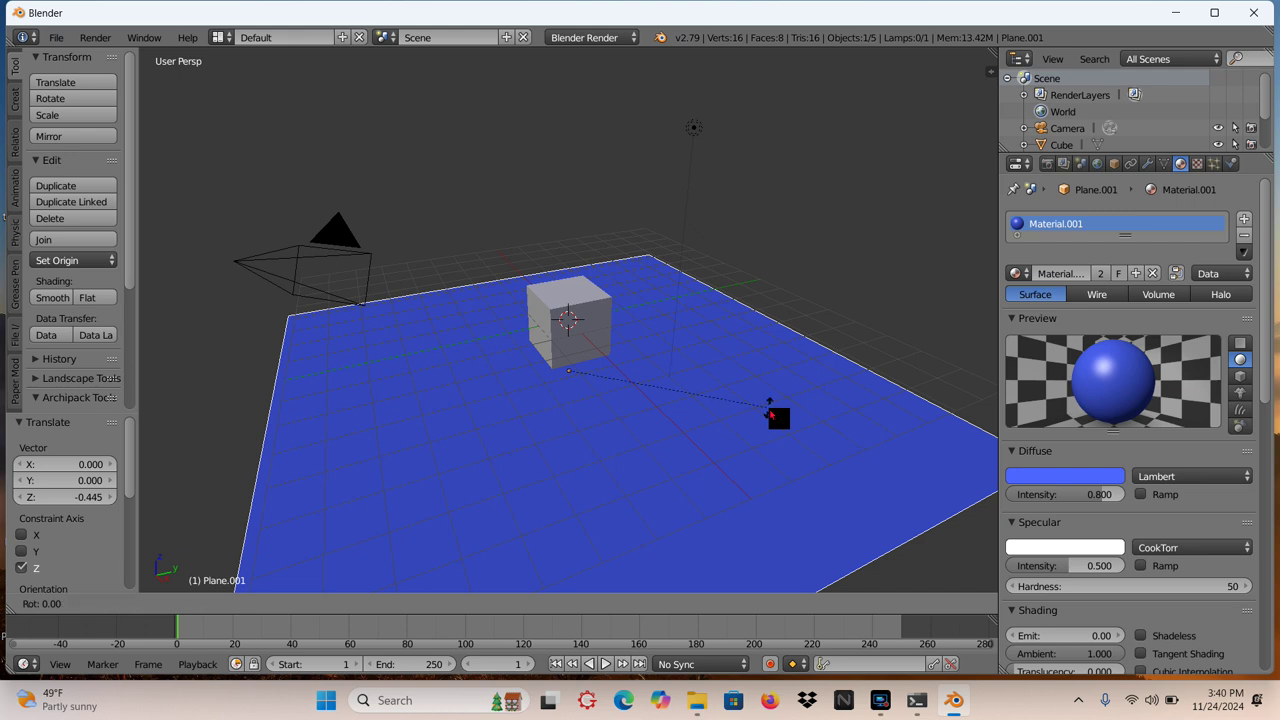
key(y)
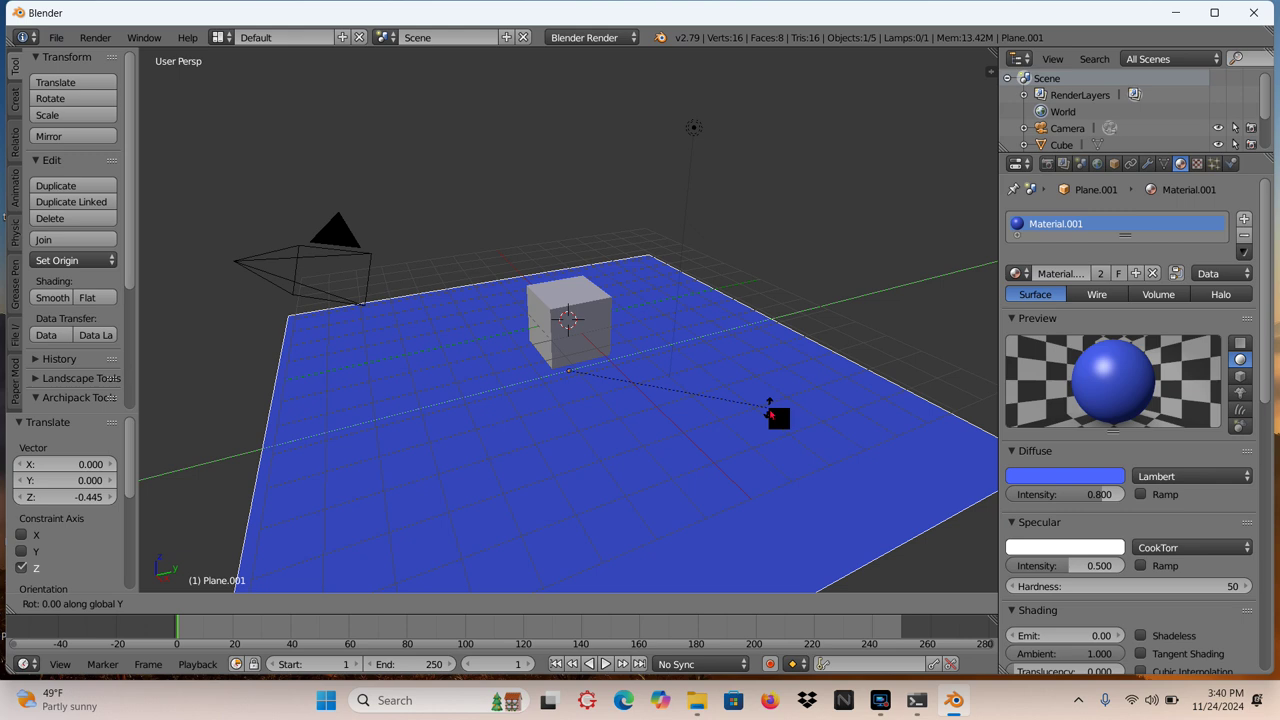
text(9)
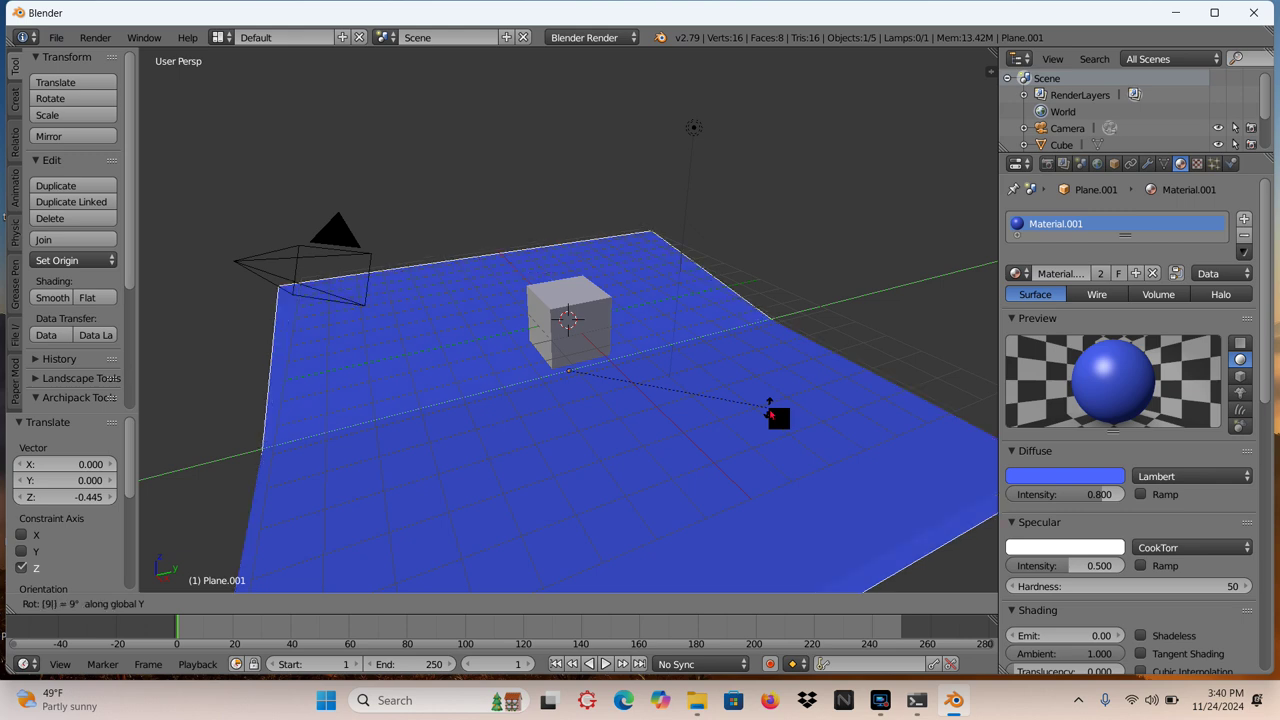
text(0)
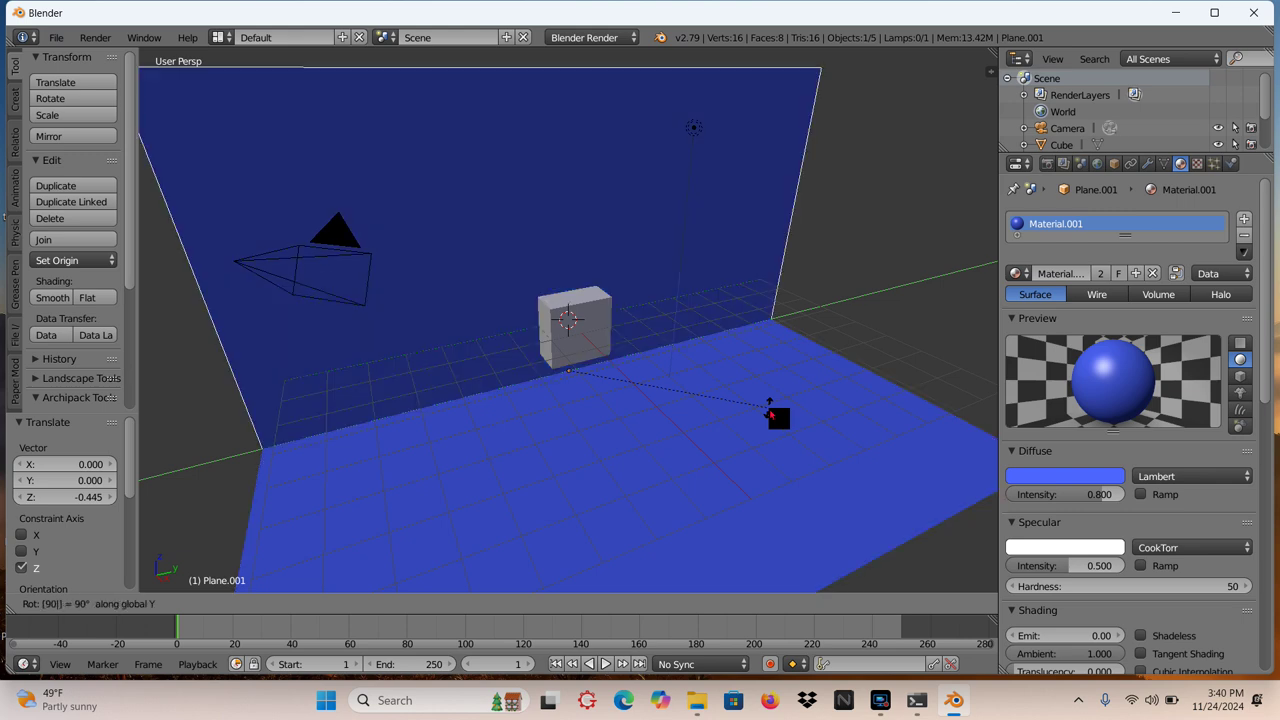
key(Return)
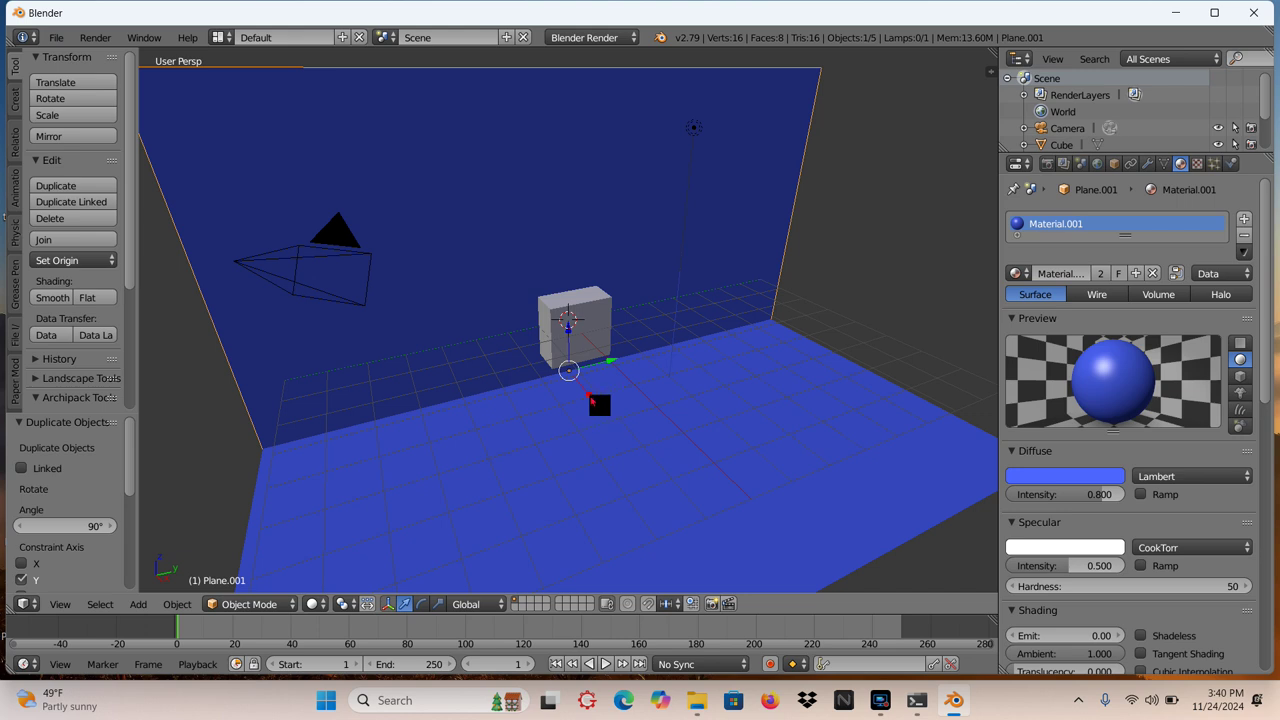
key(g)
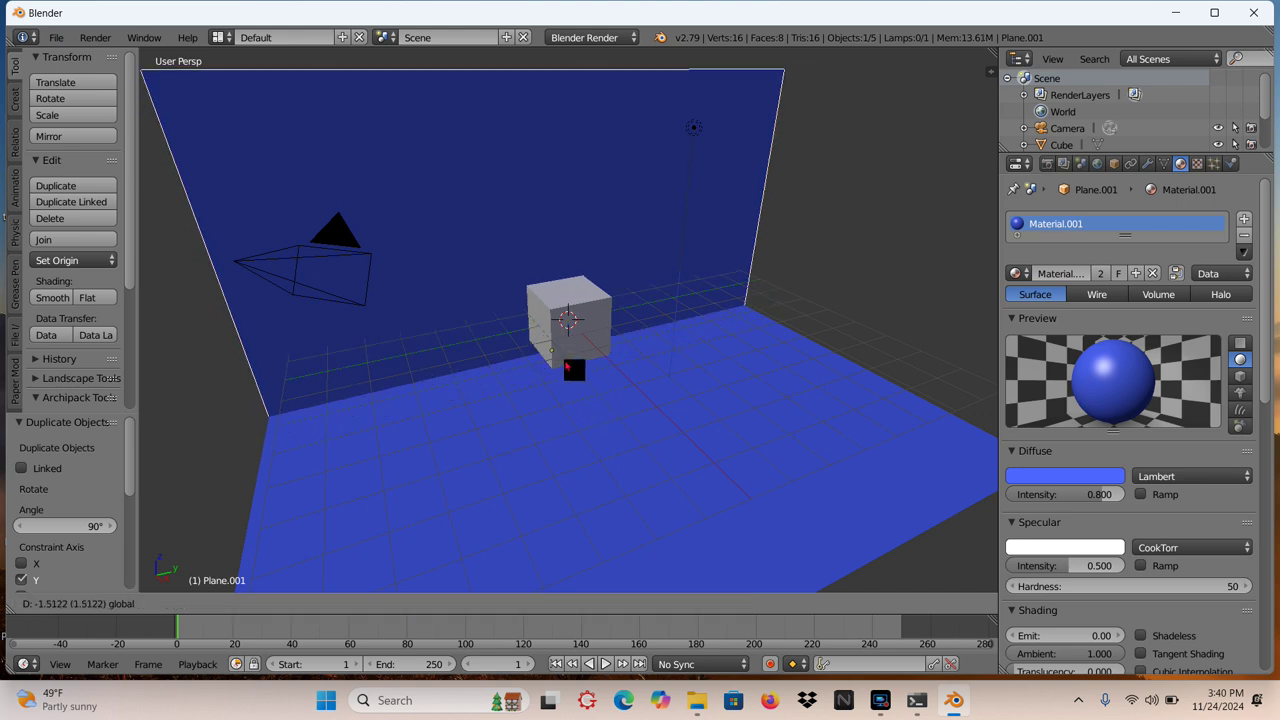
click(521, 316)
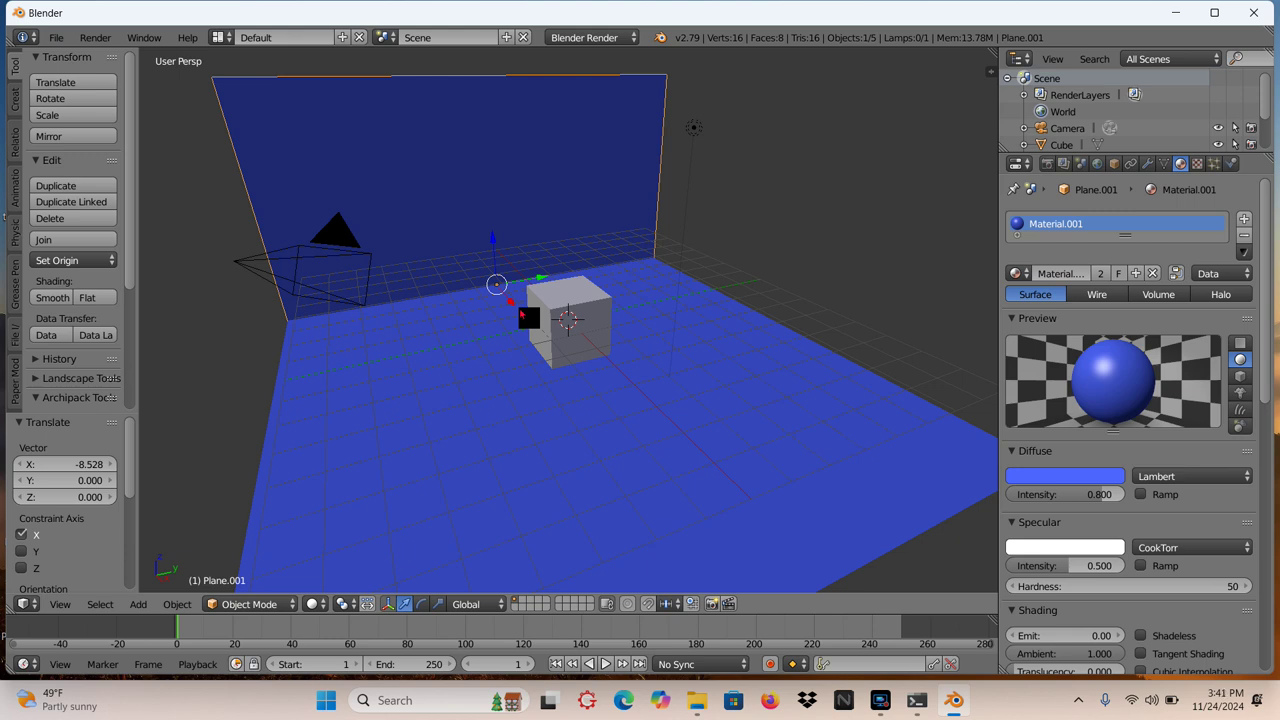
Step: Duplicate the back wall and rotate the copy 90° about the Z axis
key(shift+d)
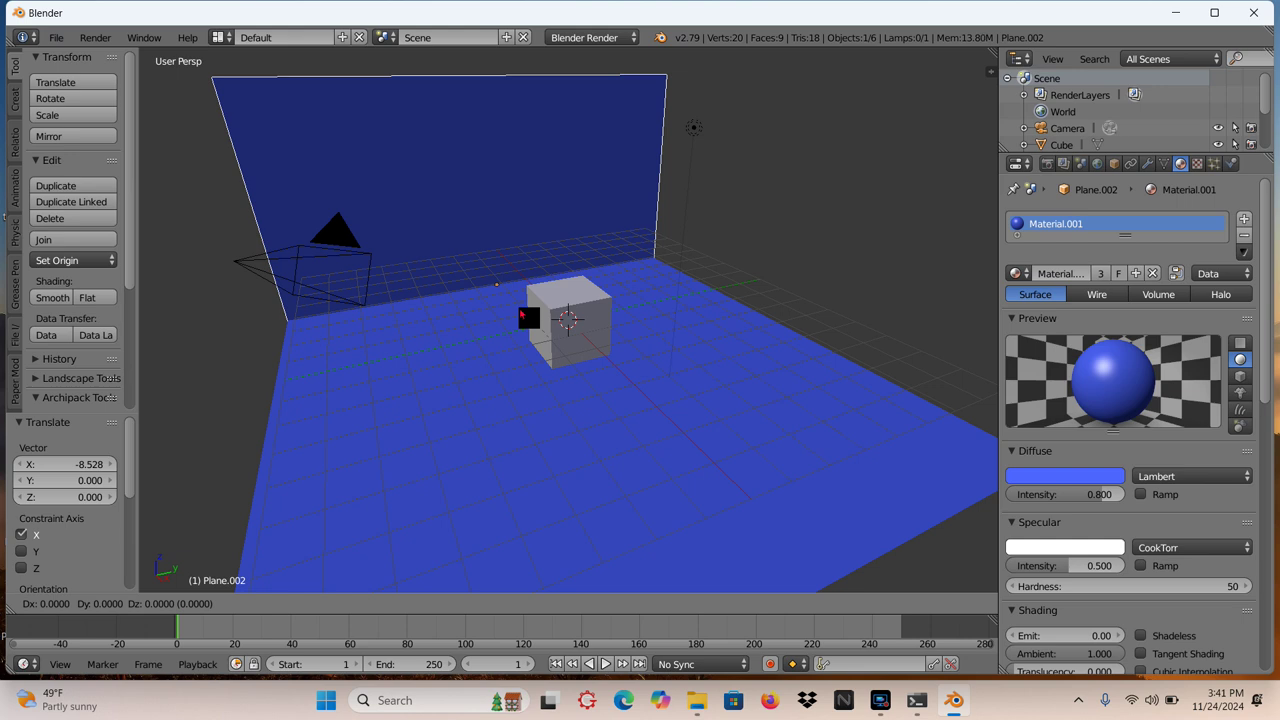
key(r)
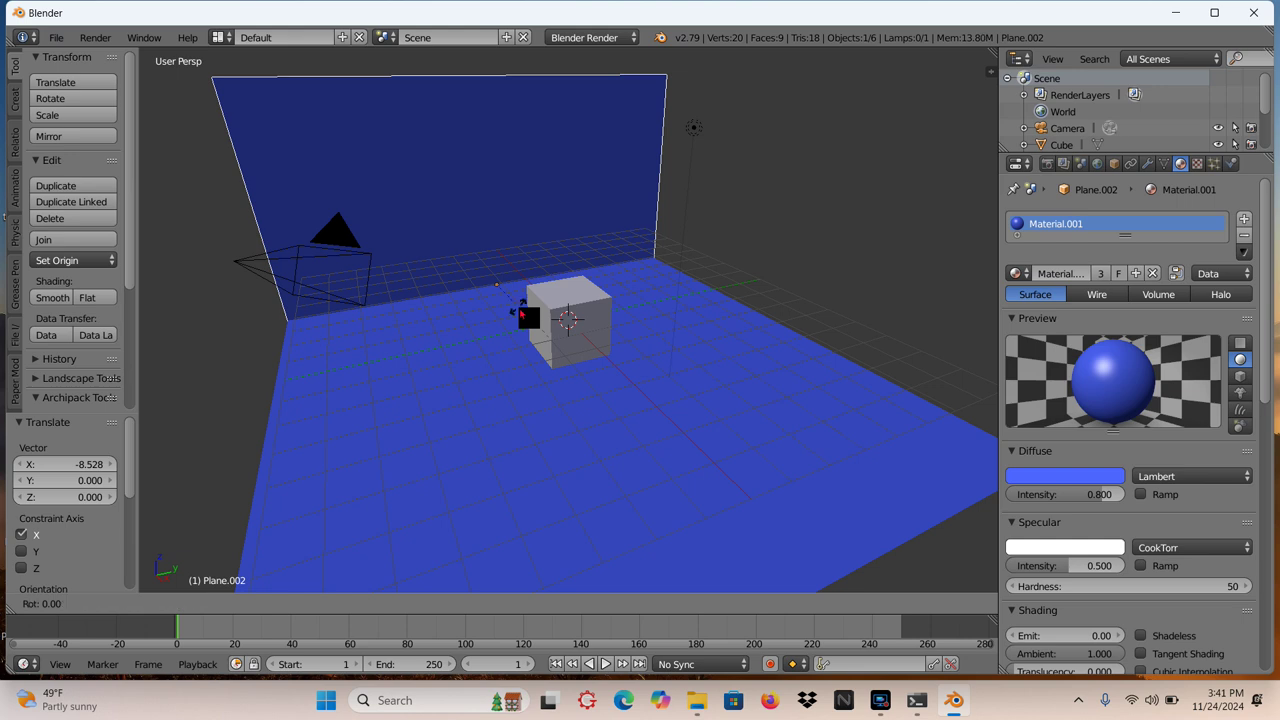
key(z)
text(90)
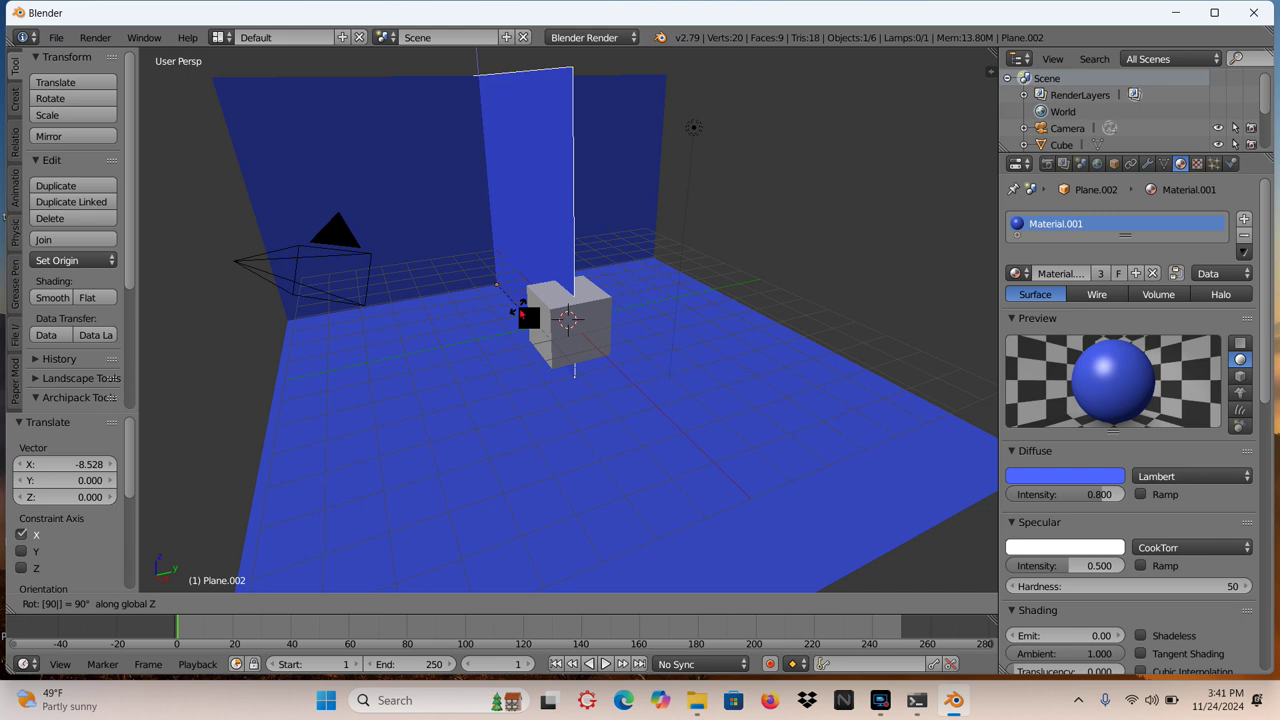
key(Return)
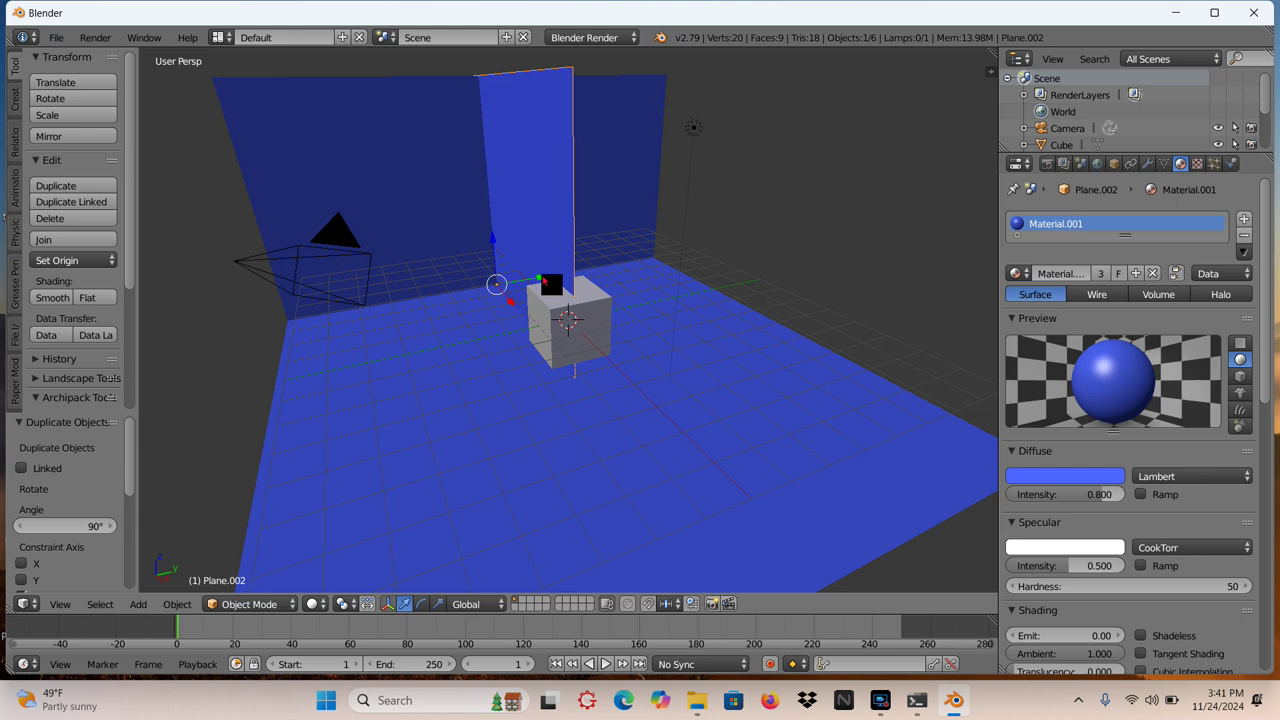
Step: Move the rotated wall about 9.22 along Y and about 8.17 along X to the floor's side edge
key(g)
key(y)
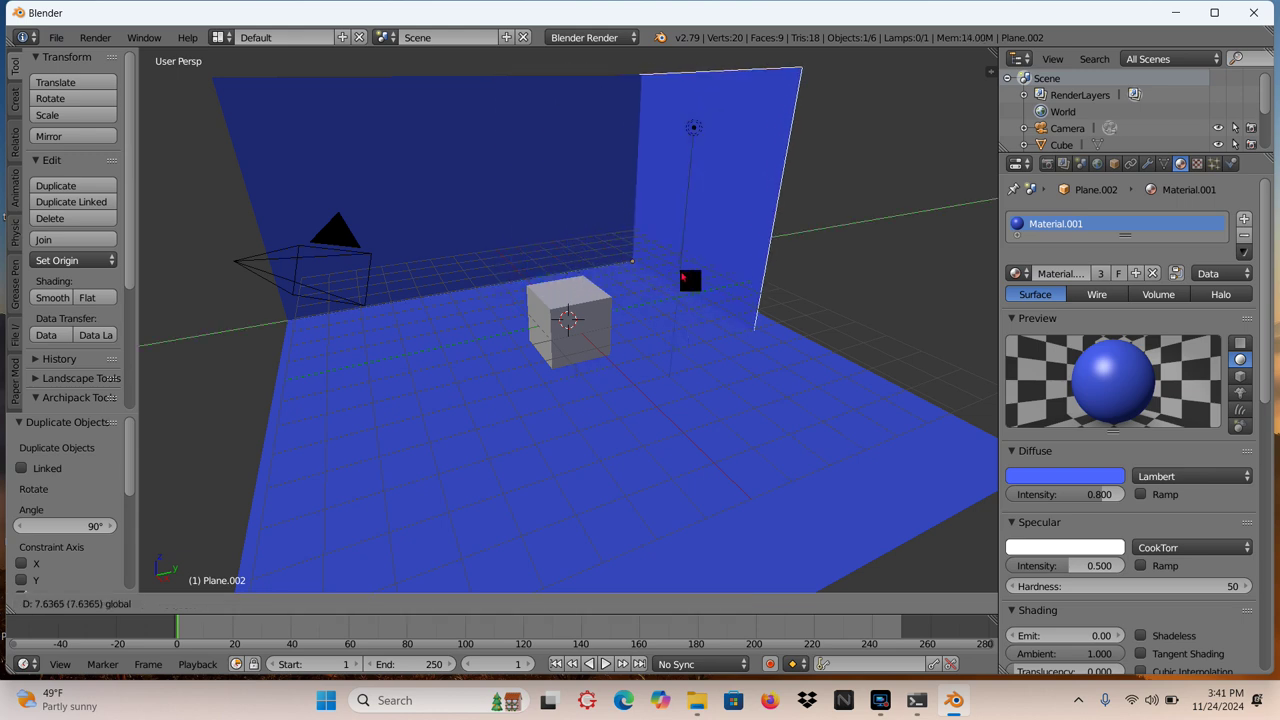
click(714, 282)
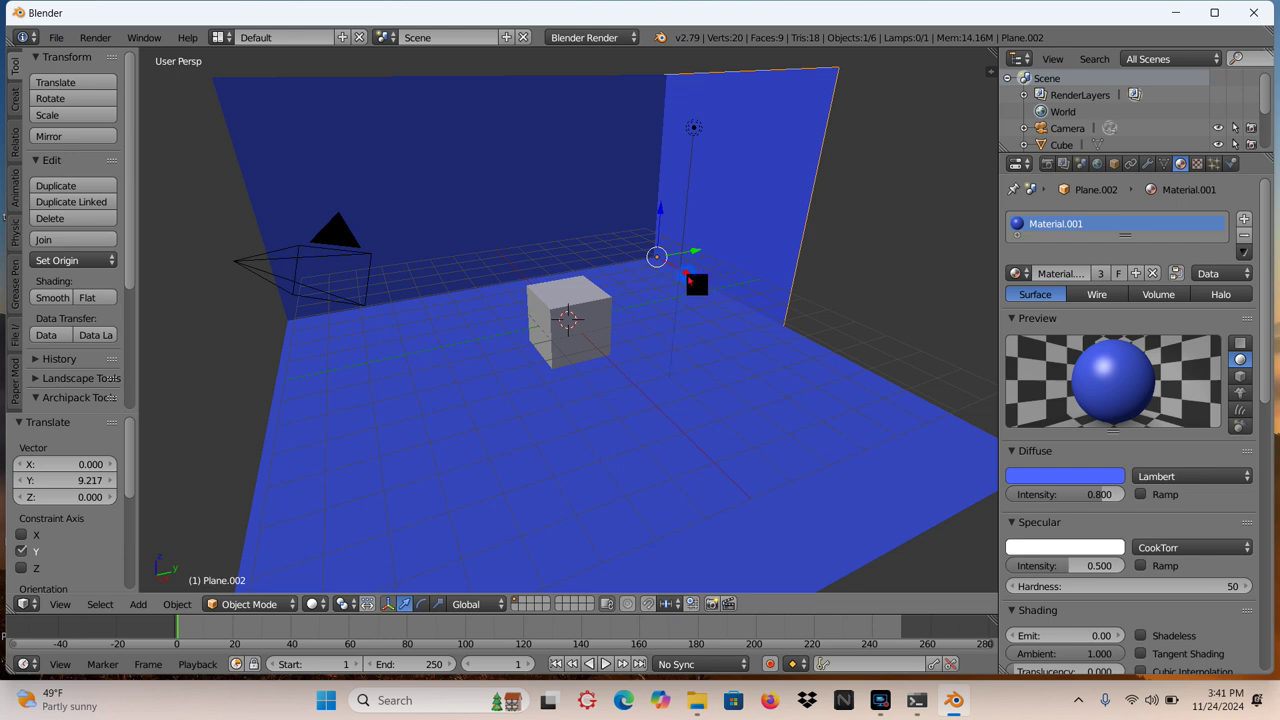
key(g)
key(y)
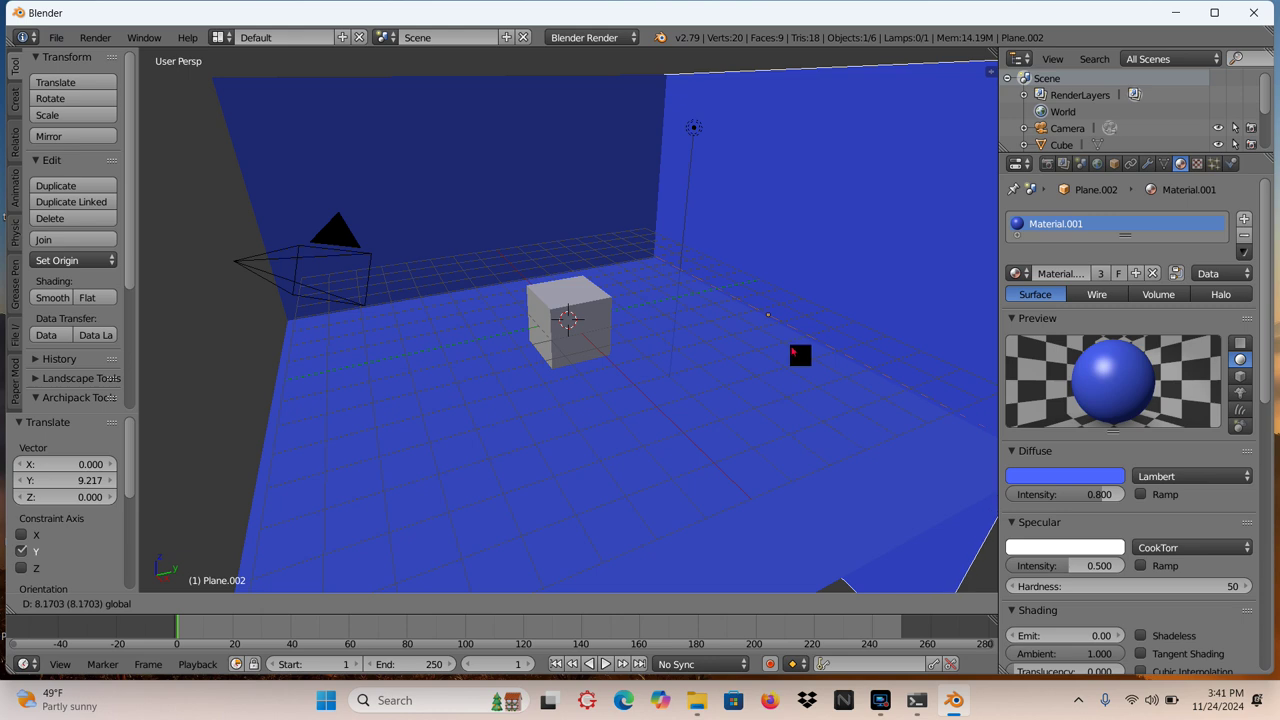
click(792, 349)
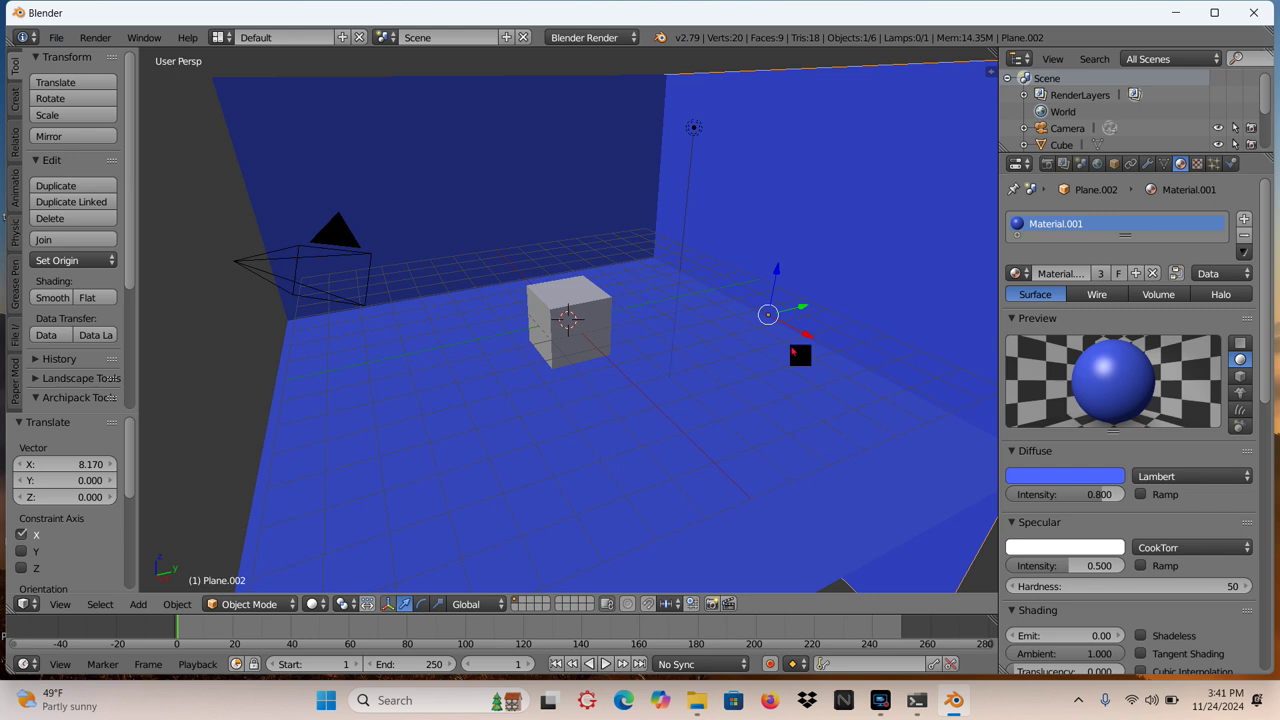
Step: Duplicate the side wall in place and move the copy about -18.82 along Y to the opposite side of the floor
key(shift+d)
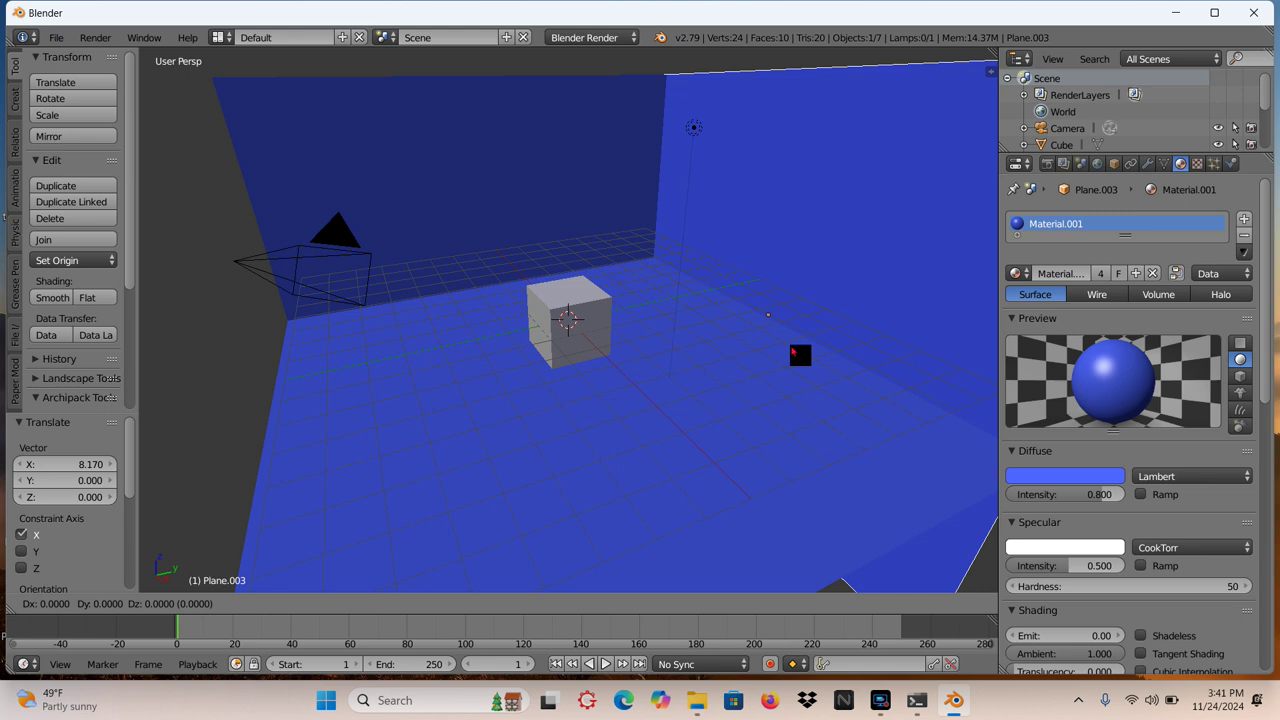
key(Escape)
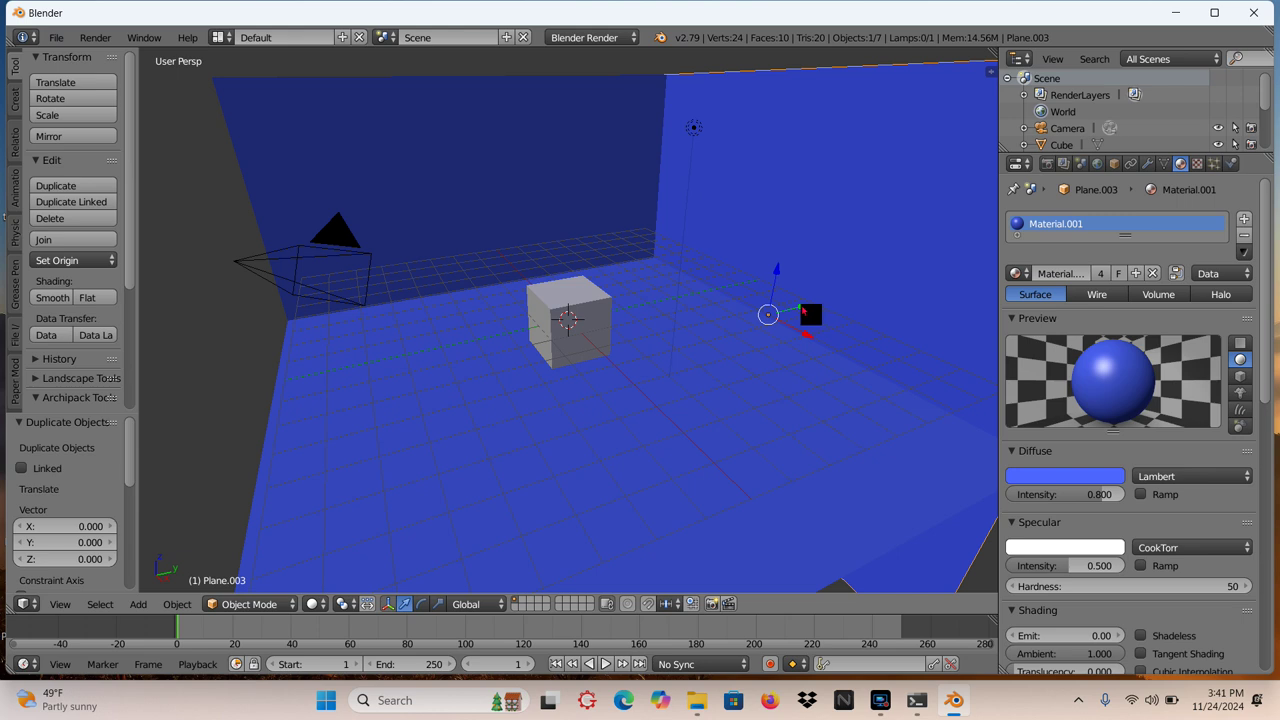
drag(803, 311, 287, 521)
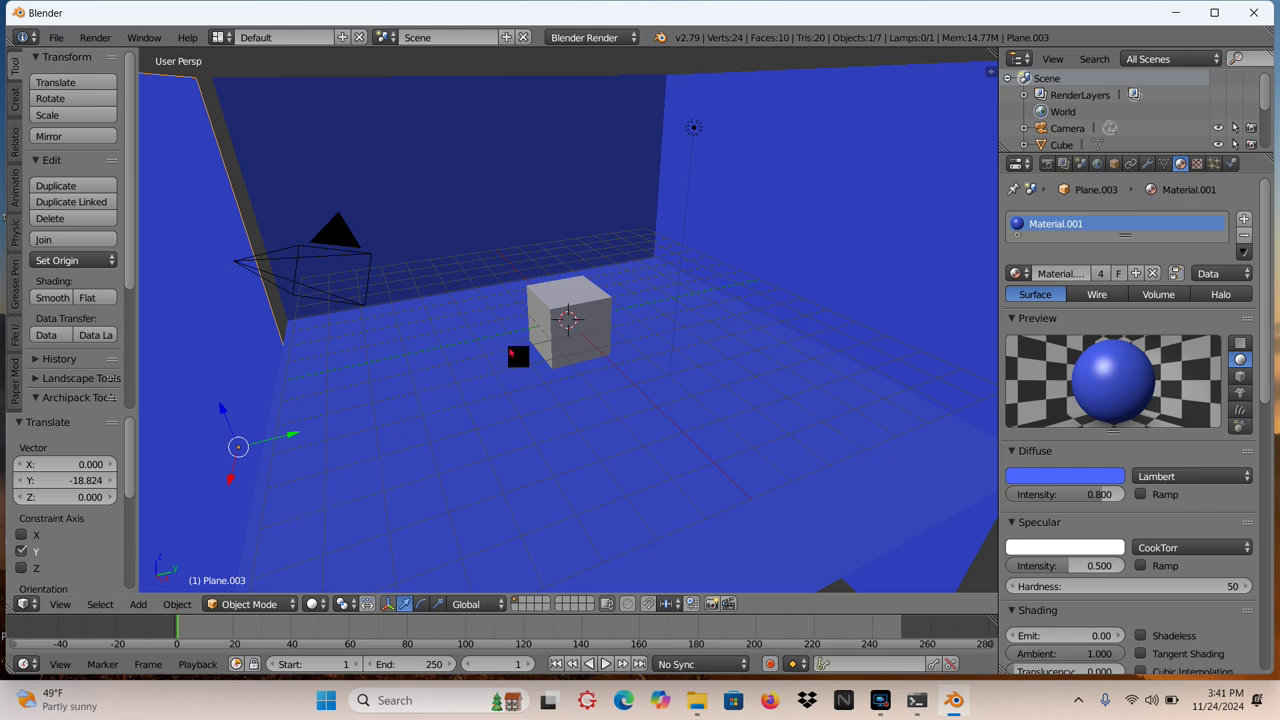
Step: Add a second material slot to the cube and set the diffuse colour of its first material to light red
right_click(580, 324)
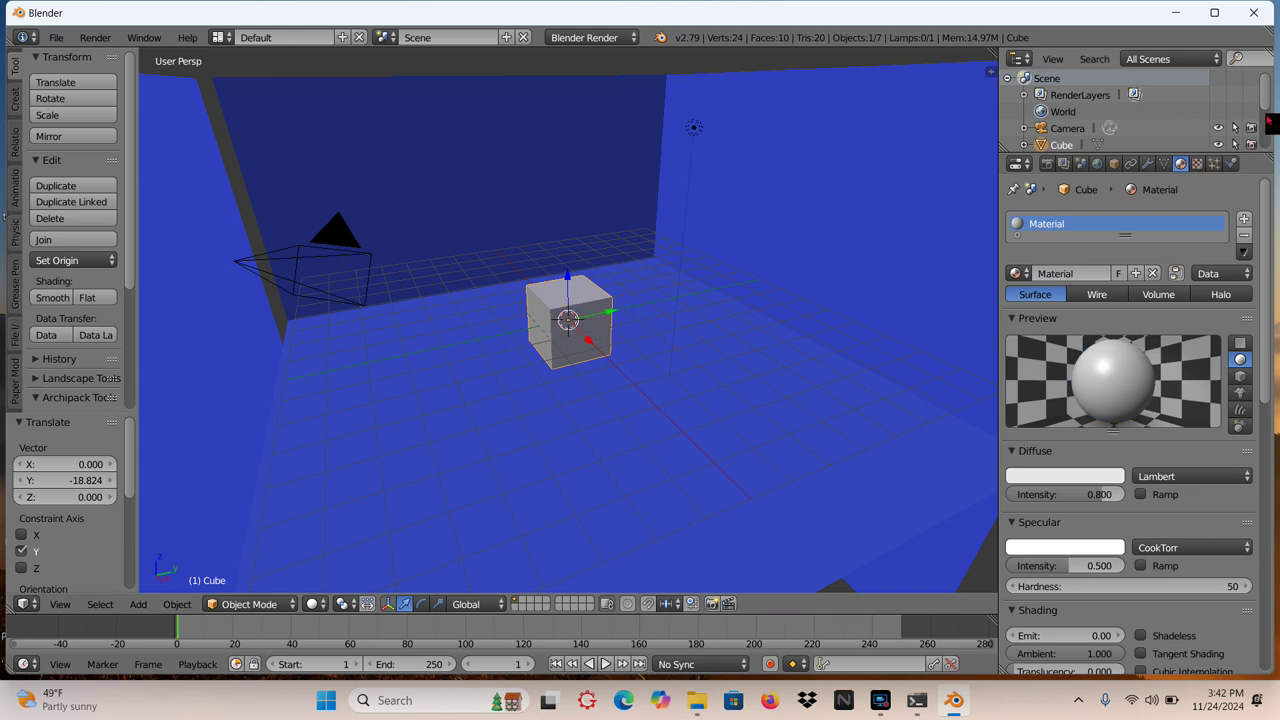
click(1248, 222)
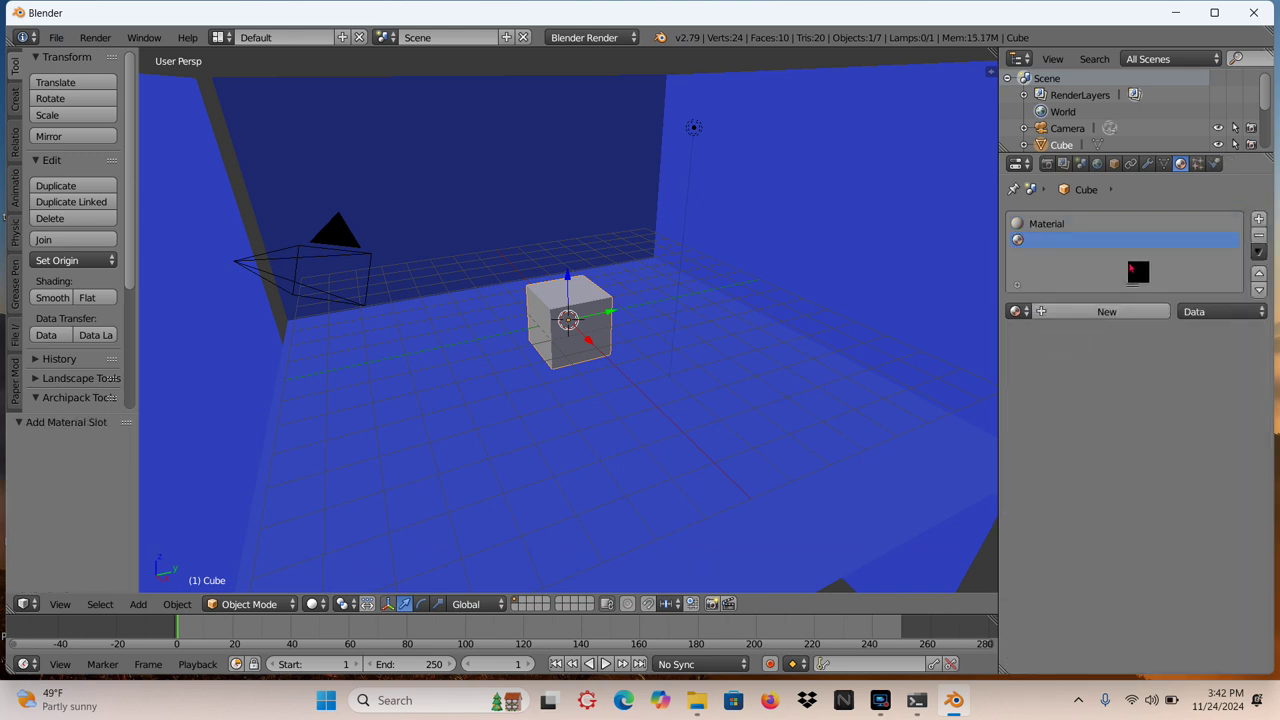
click(1078, 222)
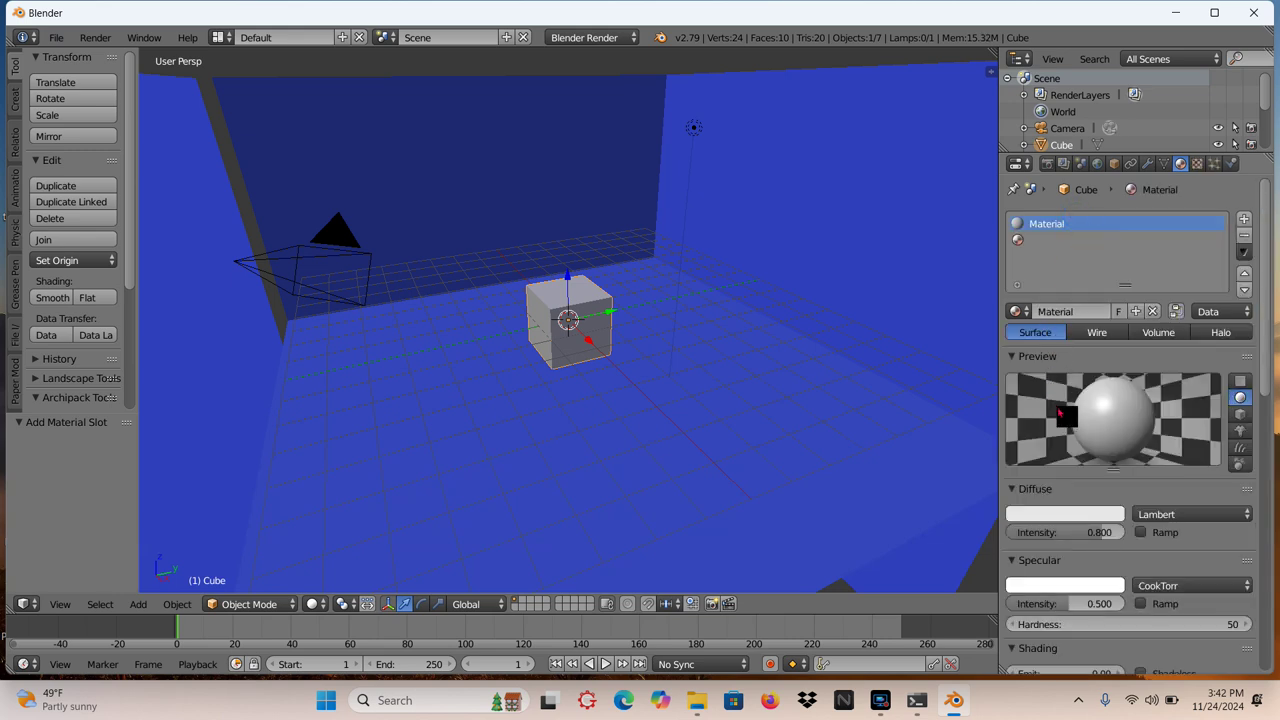
click(1068, 514)
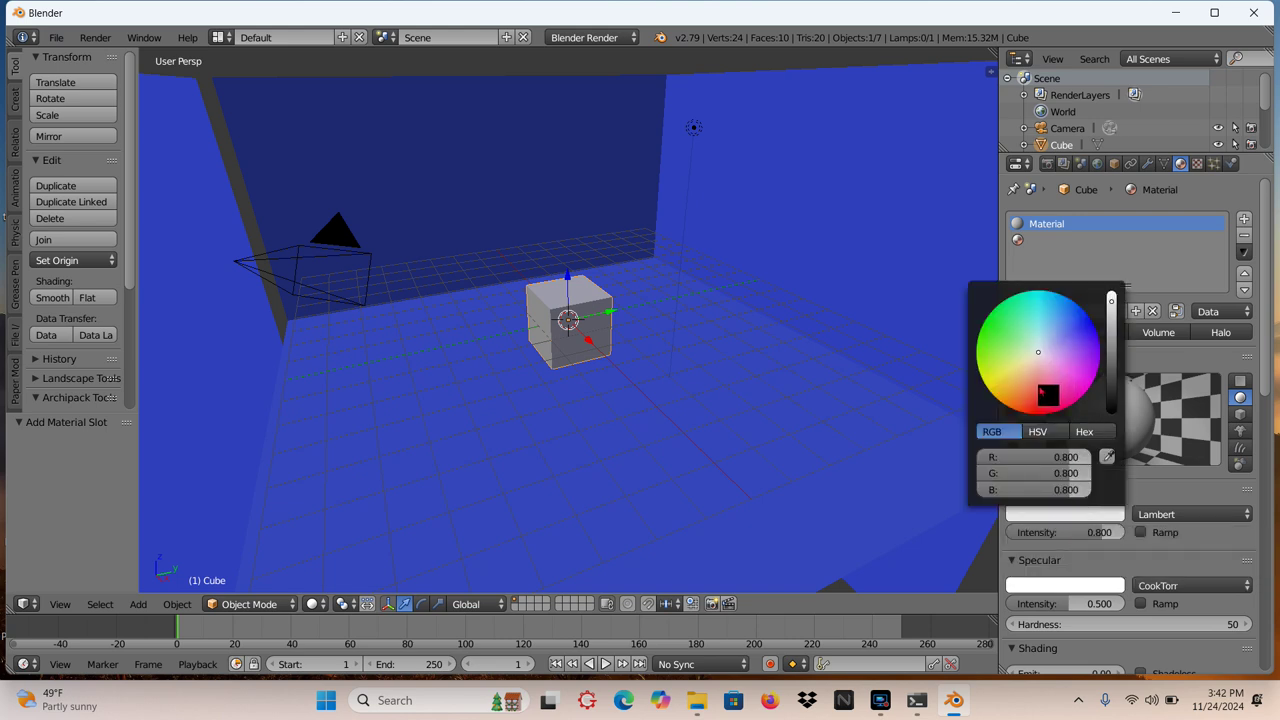
click(1039, 388)
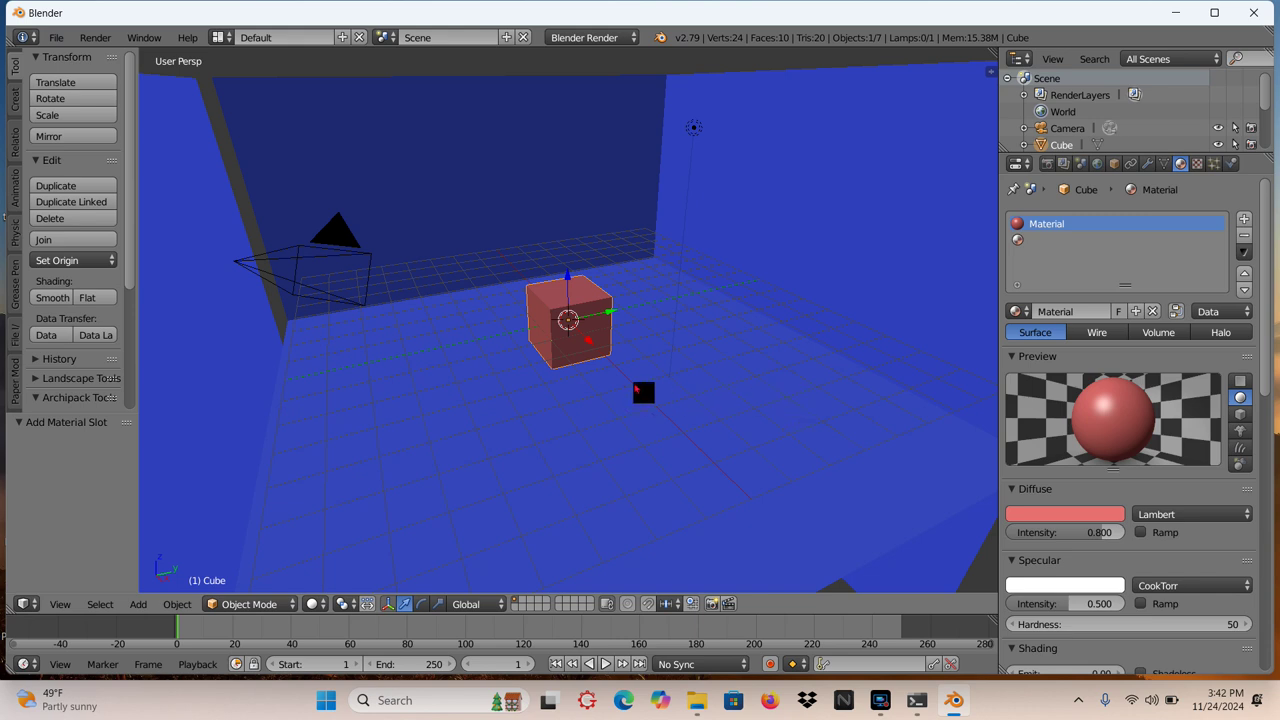
Step: Frame the red cube closely with its front face in view and put it into Edit Mode
scroll(636, 388, up, 1)
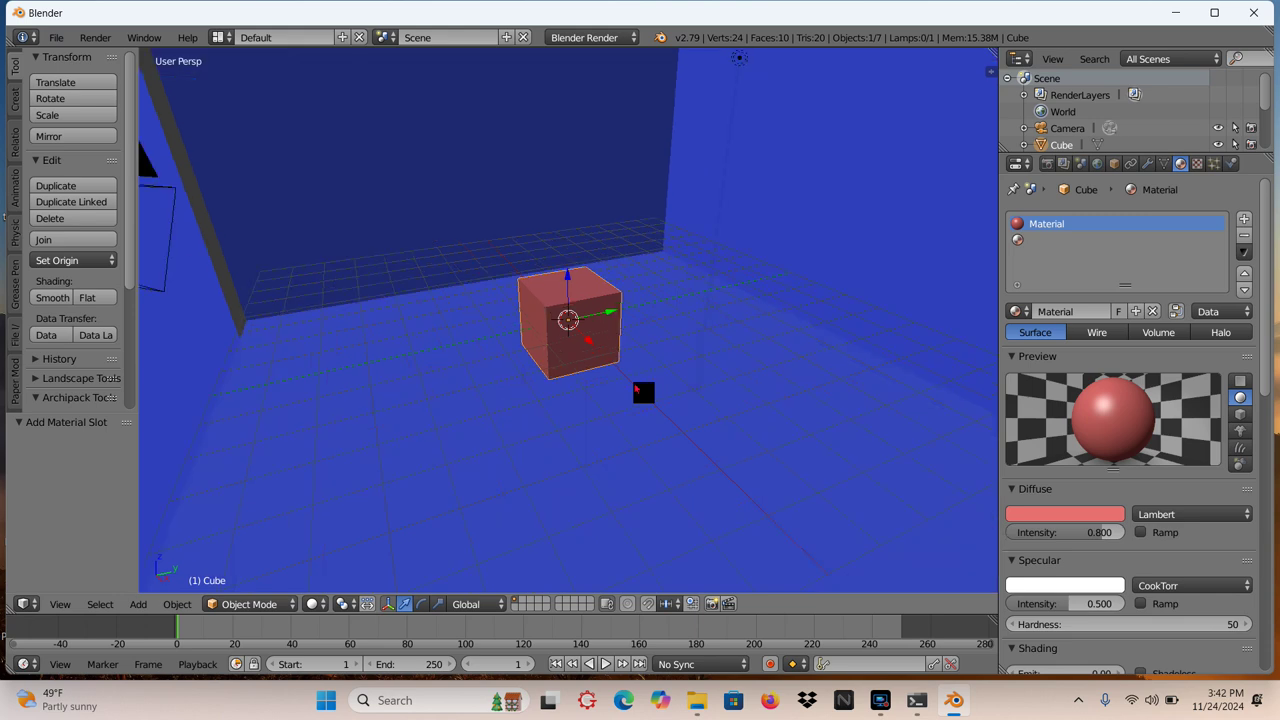
scroll(636, 388, up, 5)
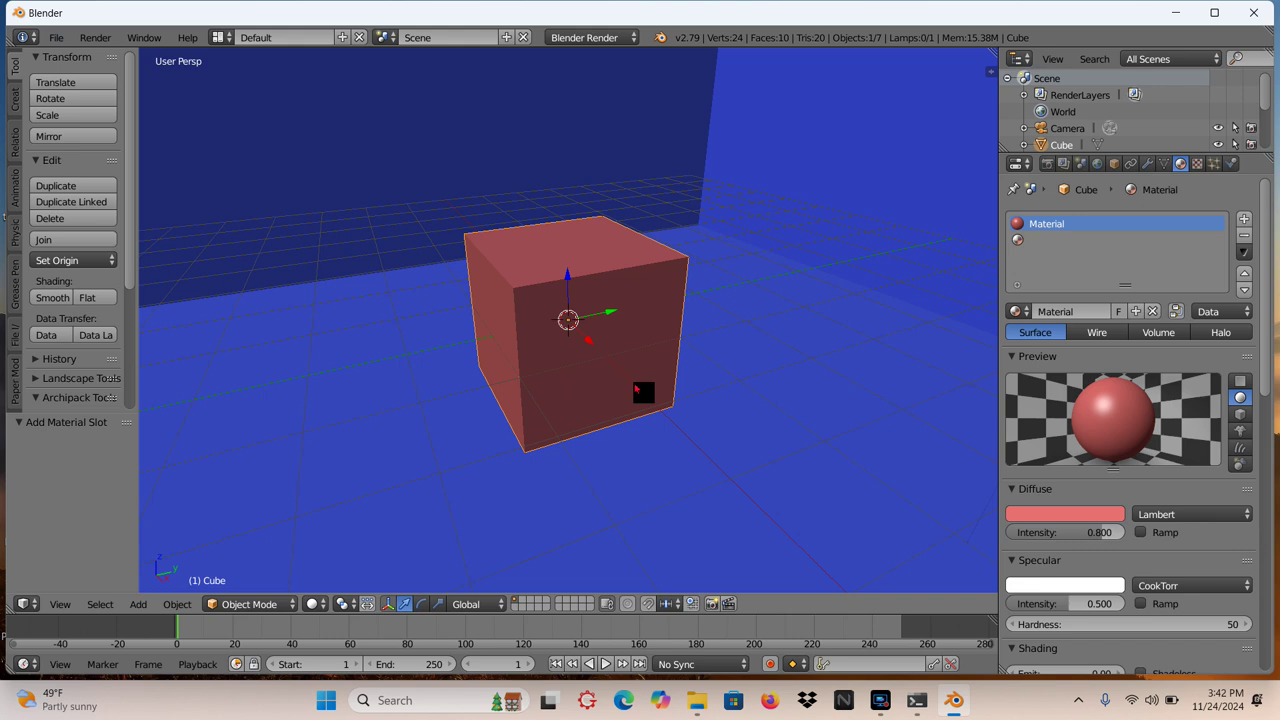
key(KP_6)
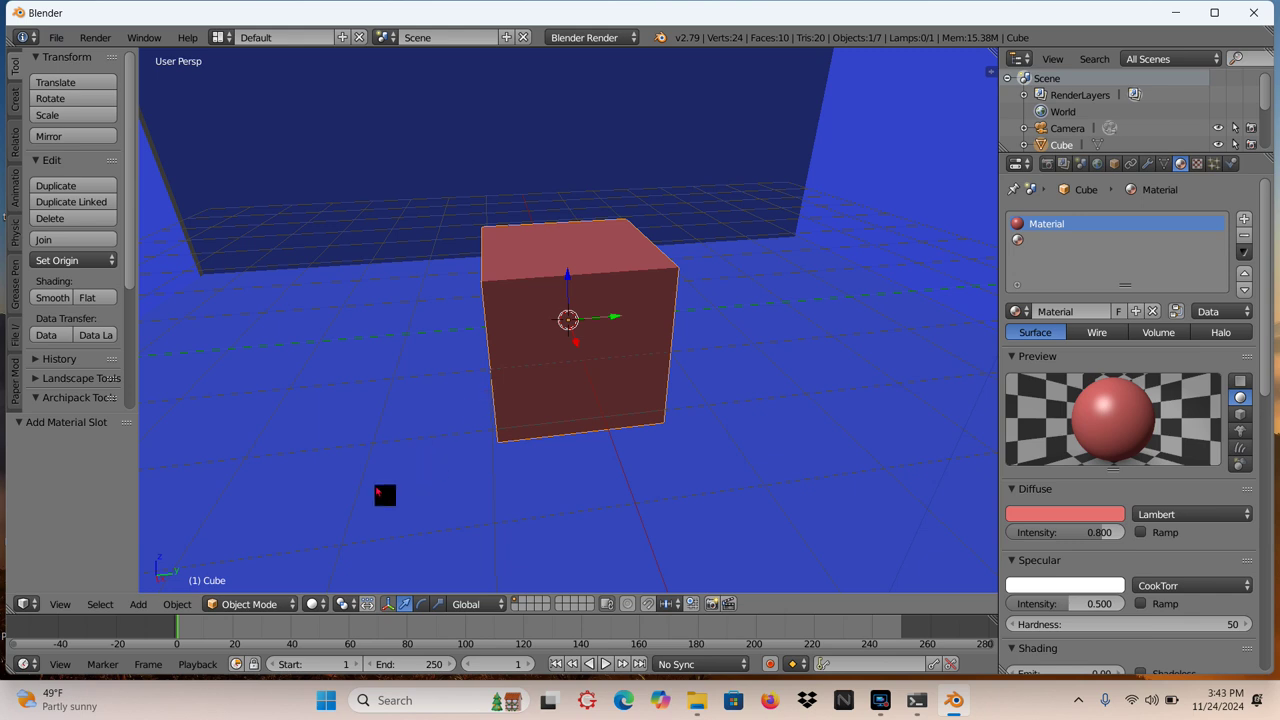
key(Tab)
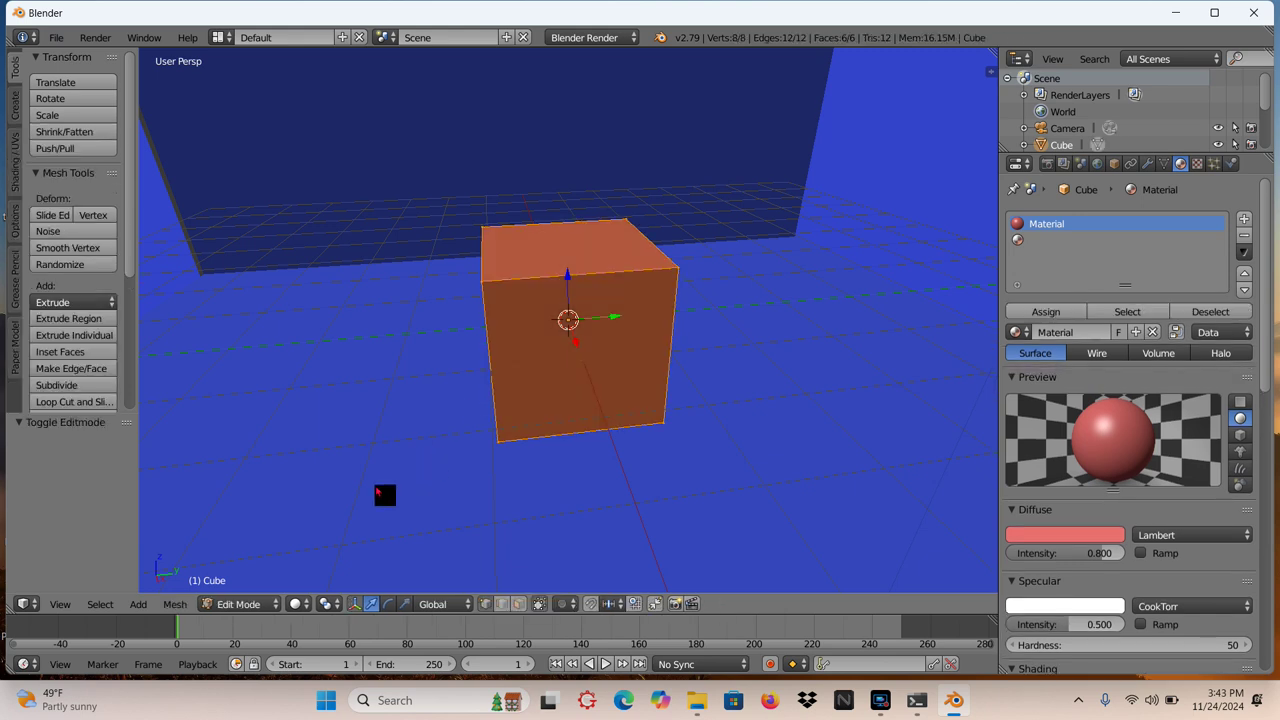
click(245, 605)
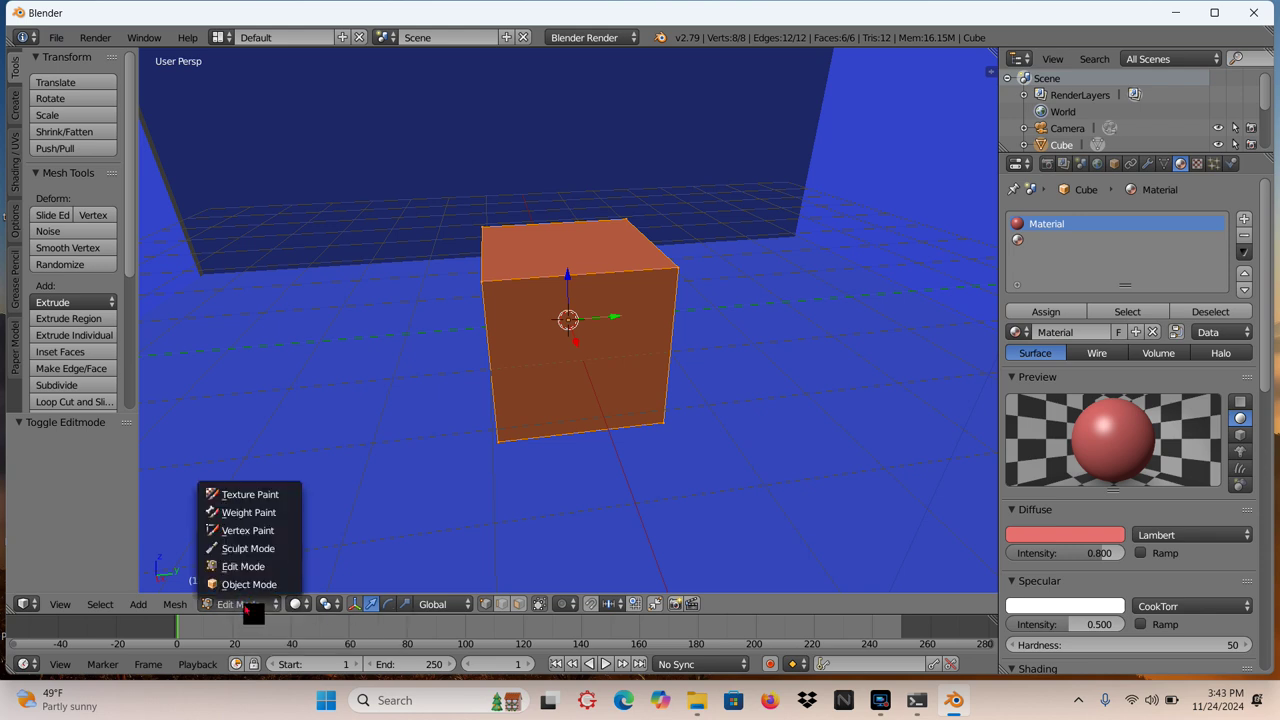
click(245, 606)
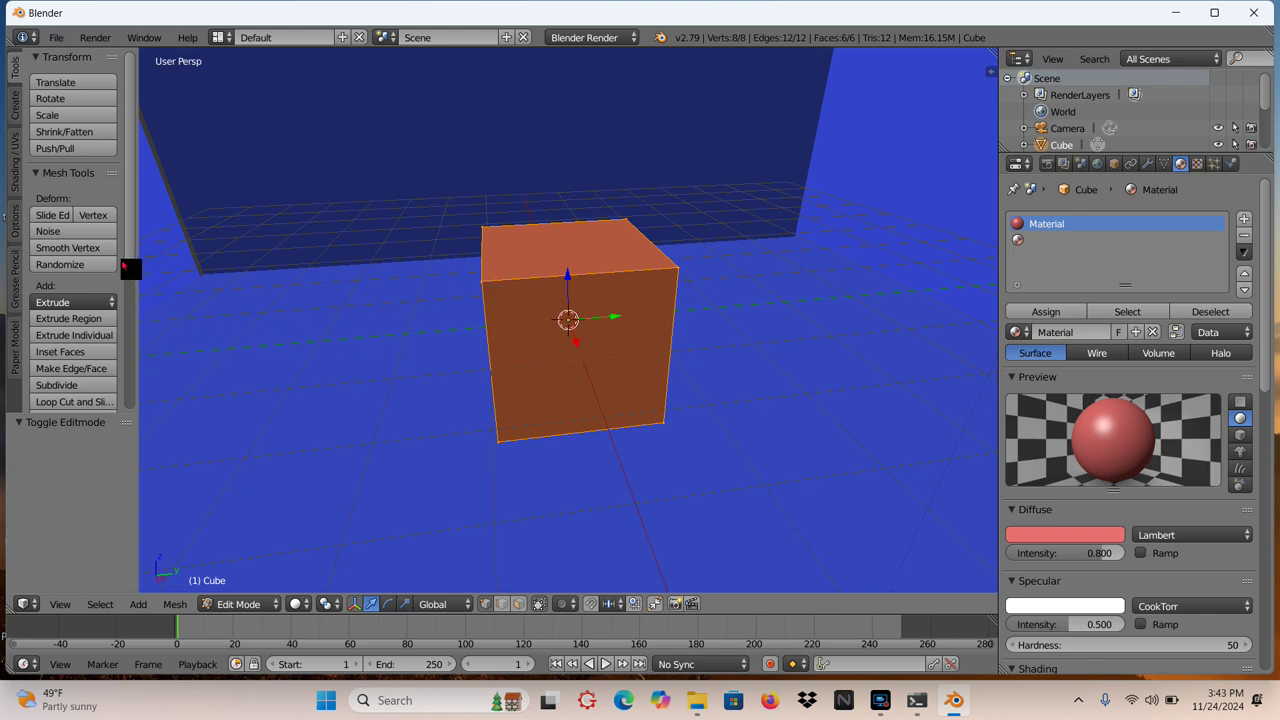
Step: Cut a closed rectangle into the cube's front face with the Knife tool, inset from all four edges
drag(133, 248, 125, 335)
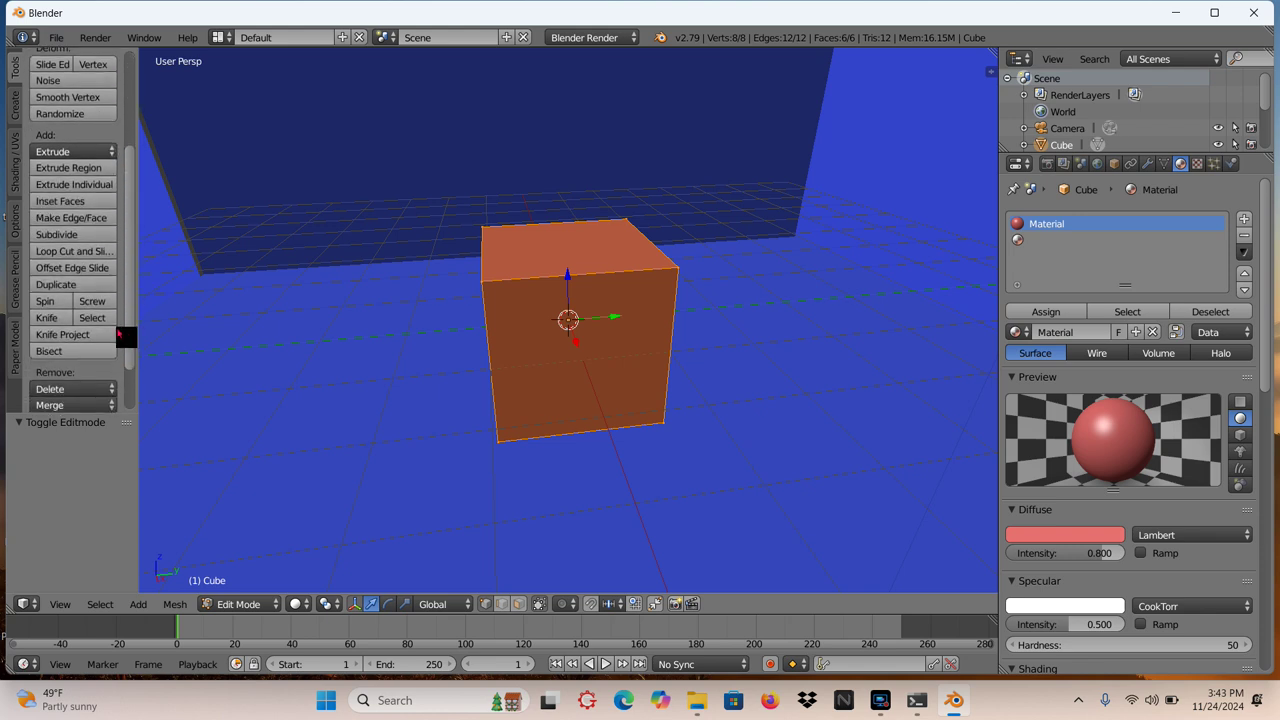
click(48, 320)
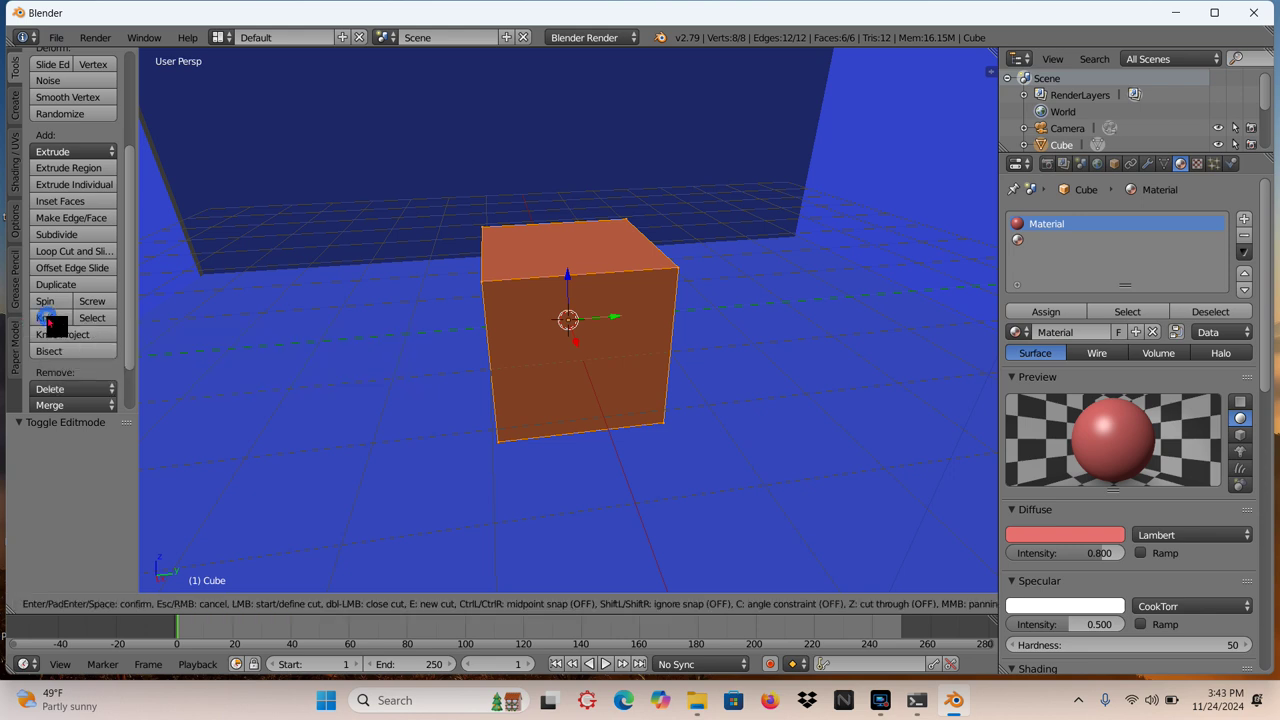
click(512, 316)
key(e)
click(519, 412)
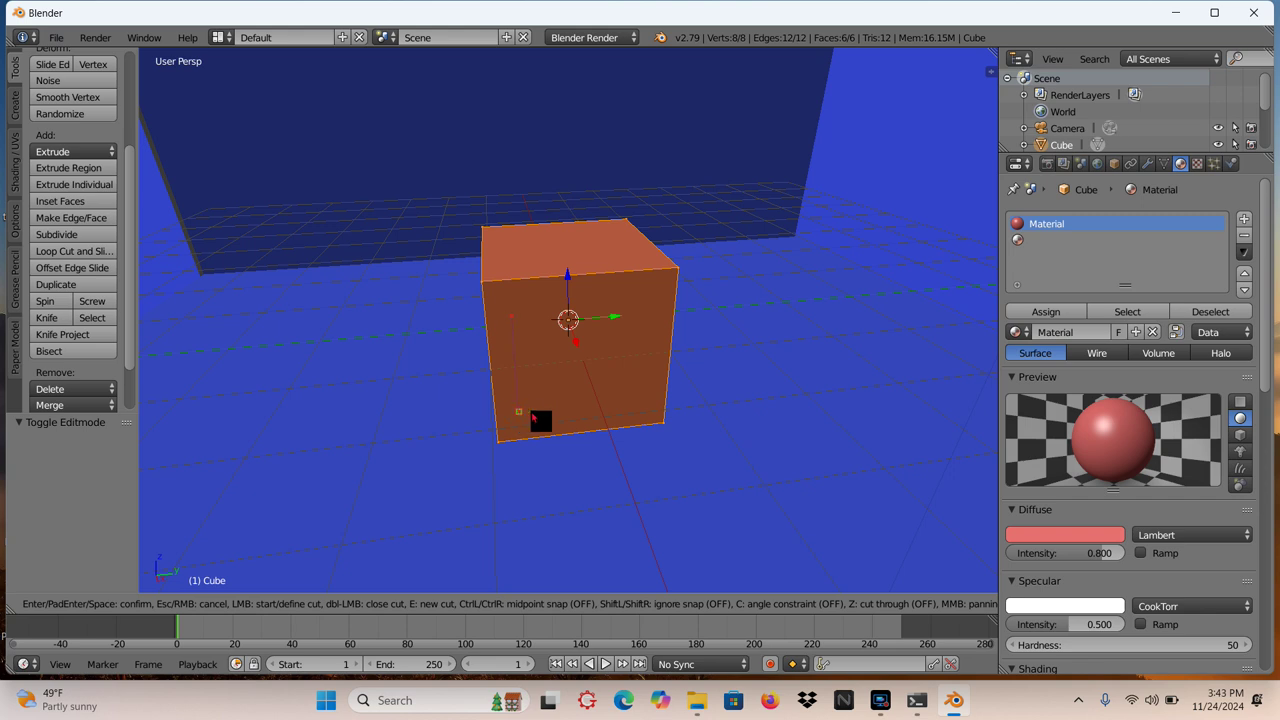
click(645, 393)
click(645, 302)
key(Return)
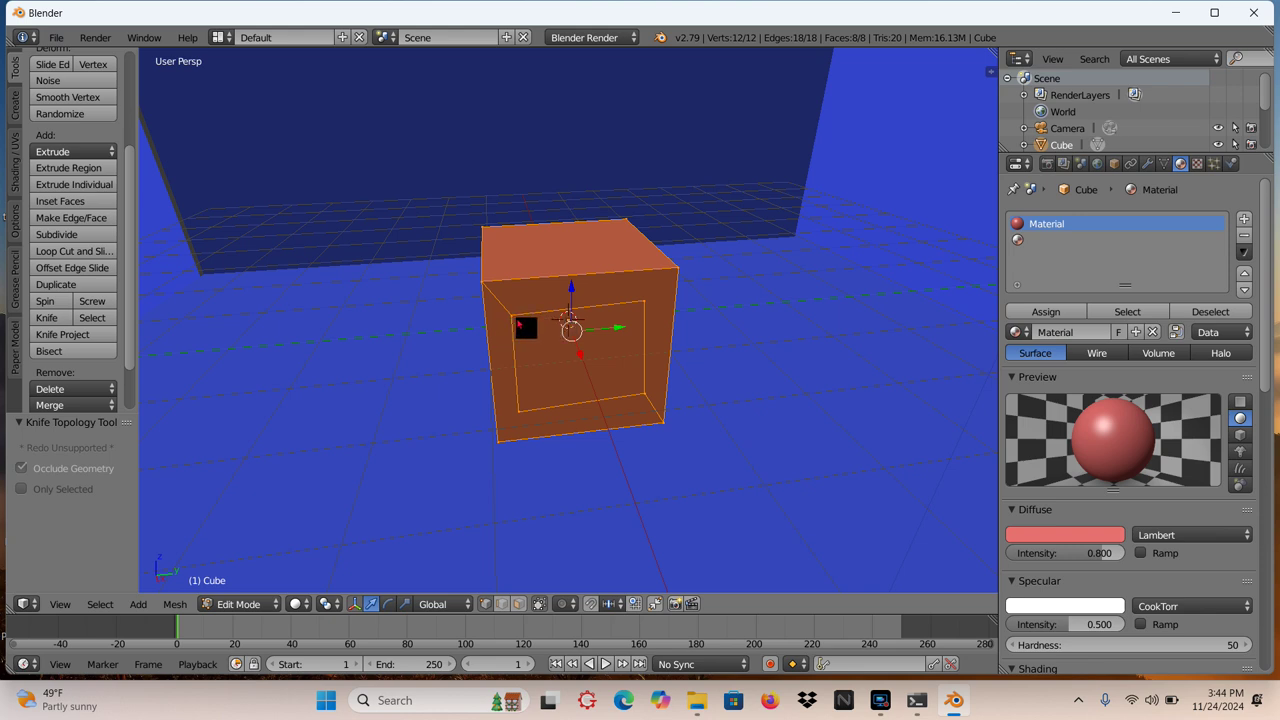
Step: Straighten the cut rectangle by moving its upper-left vertex about 0.077 and its lower-right vertex about -0.085 along Z
right_click(518, 322)
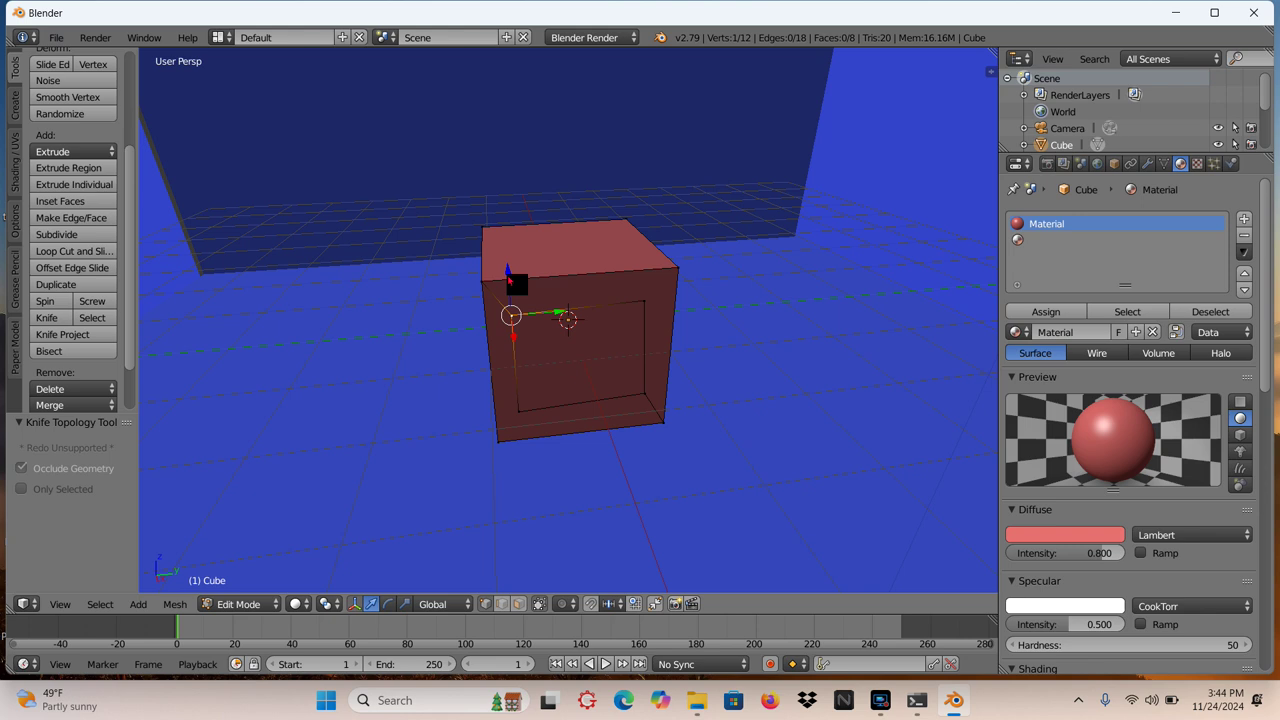
key(g)
key(z)
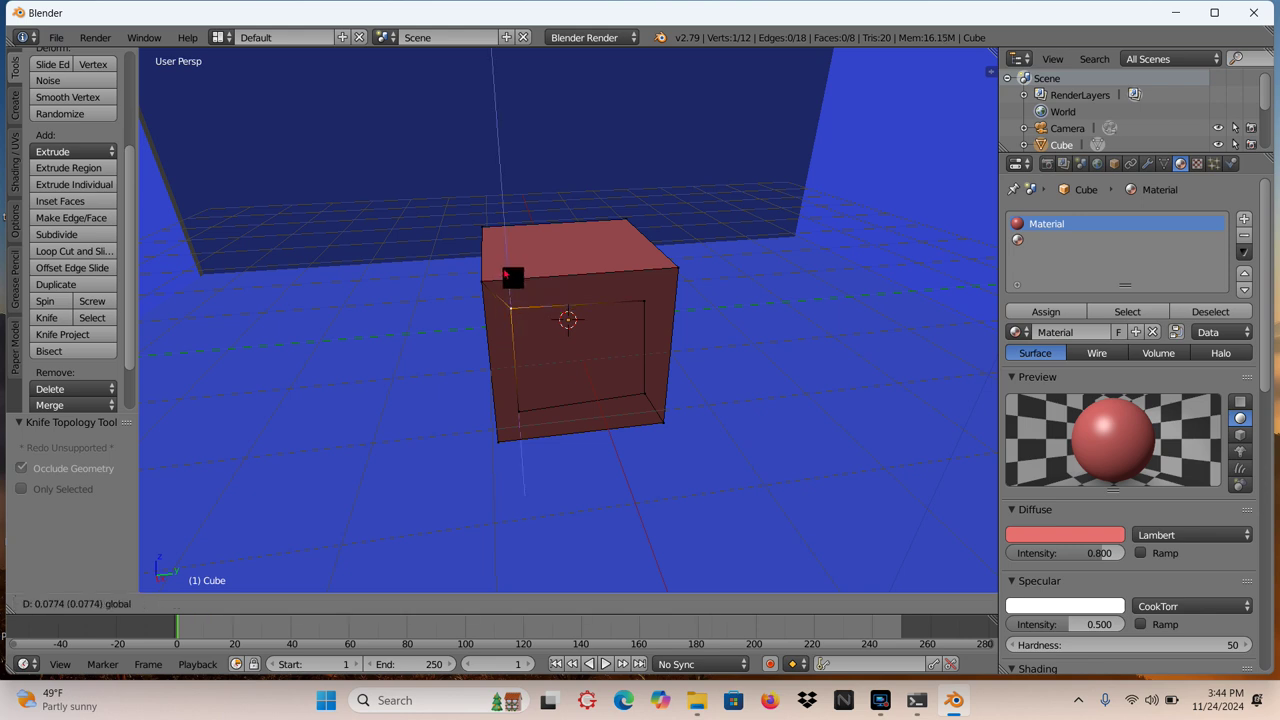
click(506, 272)
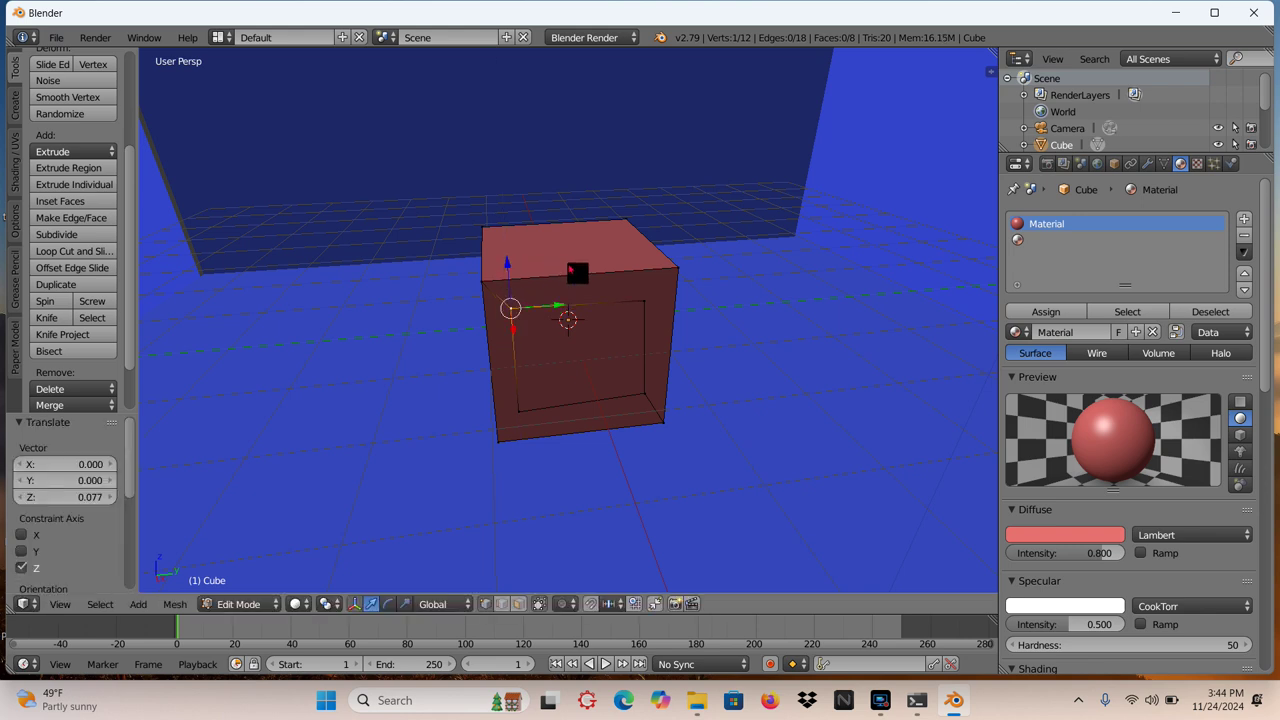
right_click(646, 401)
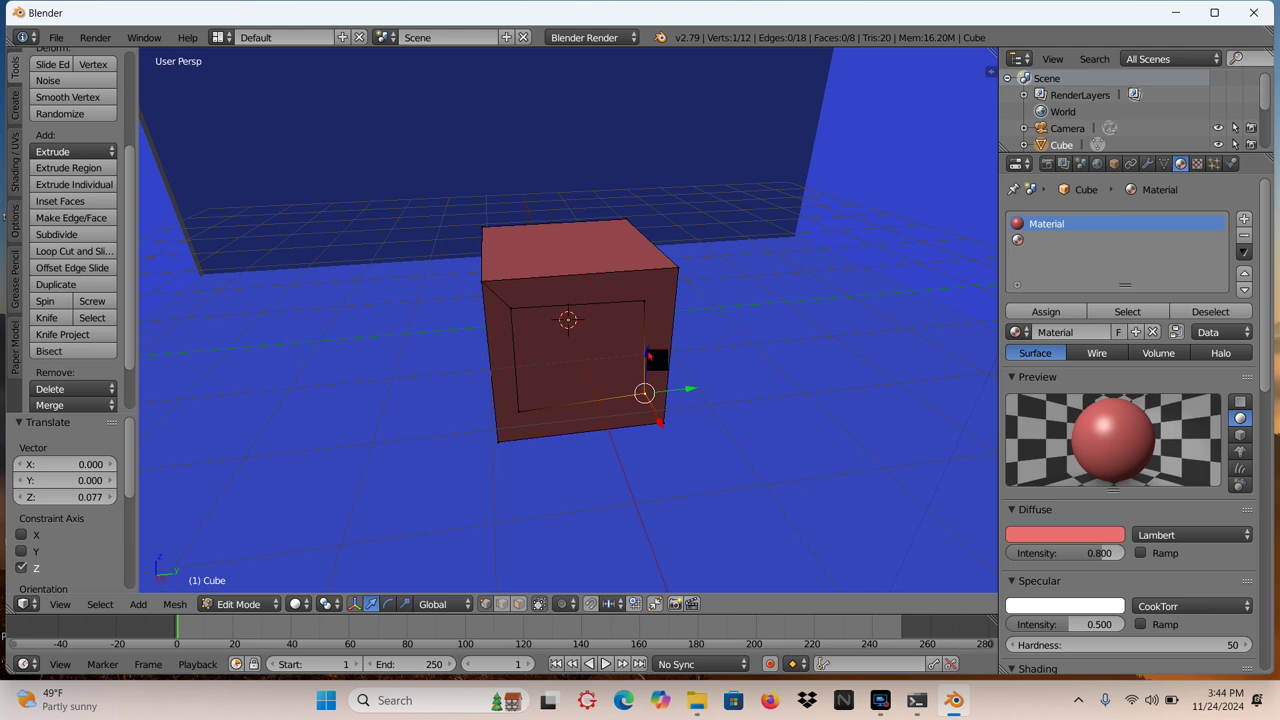
drag(648, 353, 648, 361)
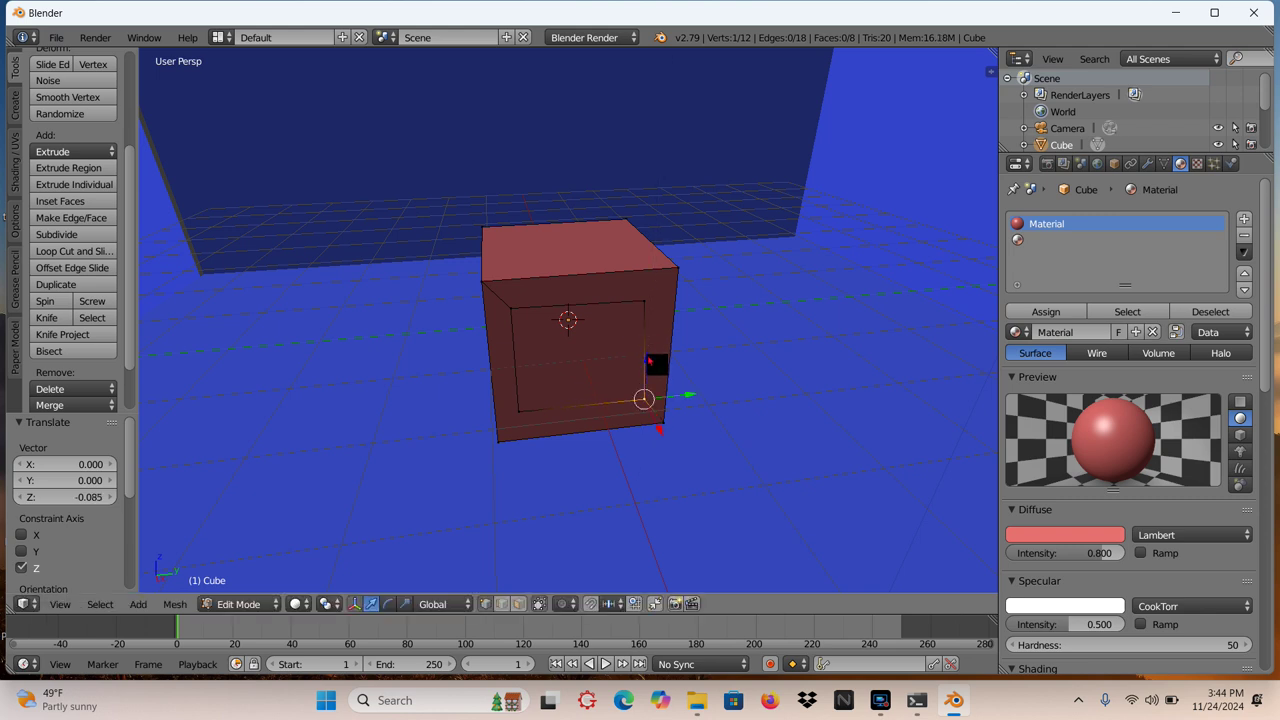
Step: Delete the face inside the cut rectangle to open the front of the cube
ctrl+shift+right_click(515, 316)
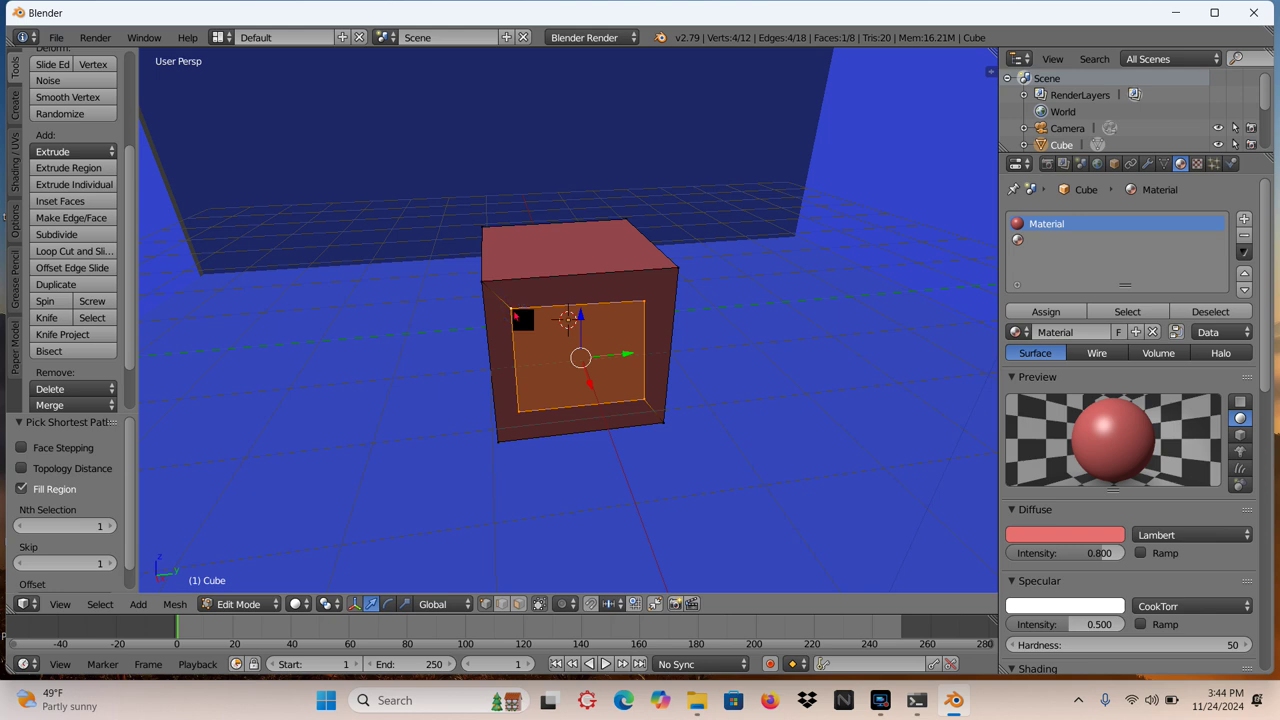
key(x)
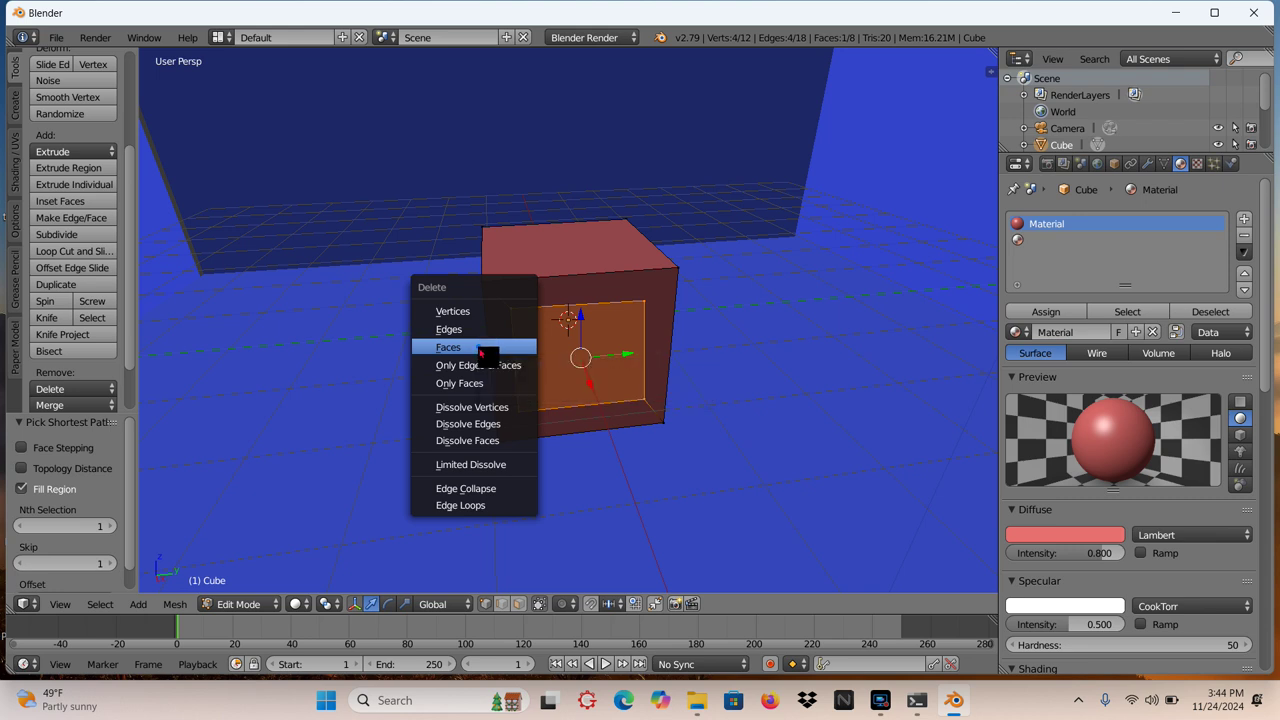
click(481, 348)
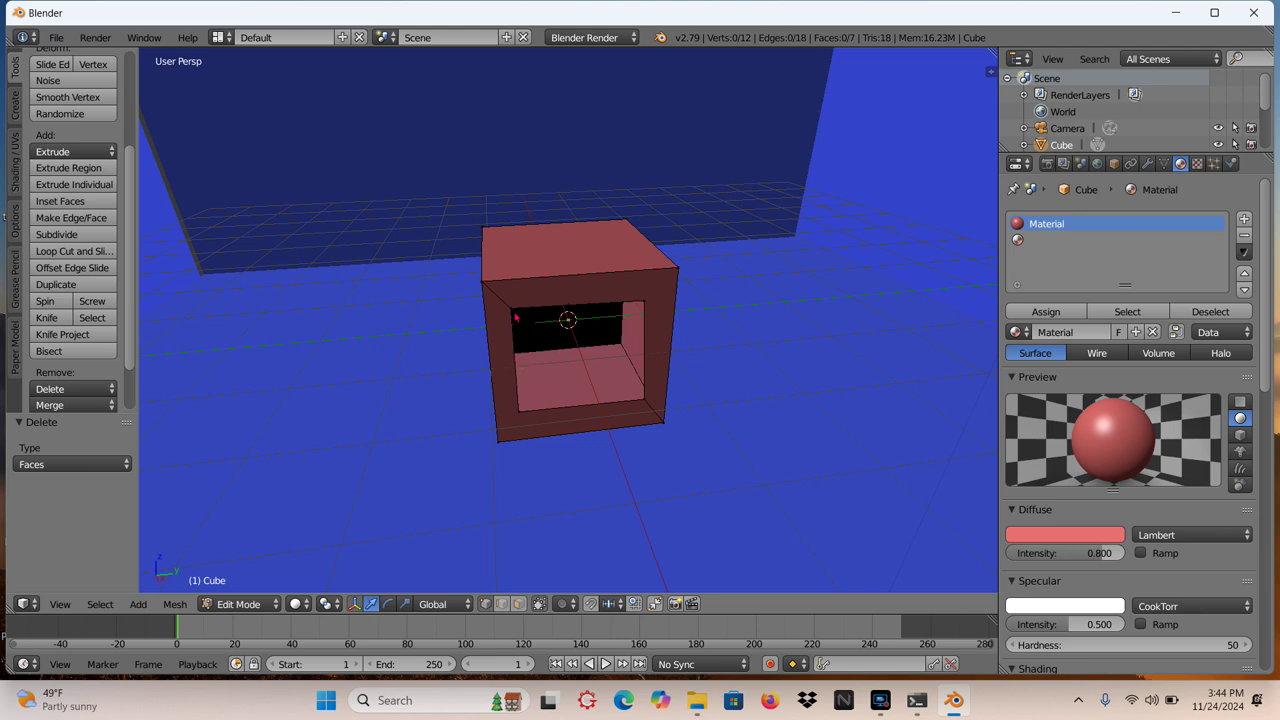
Step: Extrude the four edges around the front opening about 0.667 along X and scale the extruded end to about 0.721
right_click(515, 317)
ctrl+right_click(519, 410)
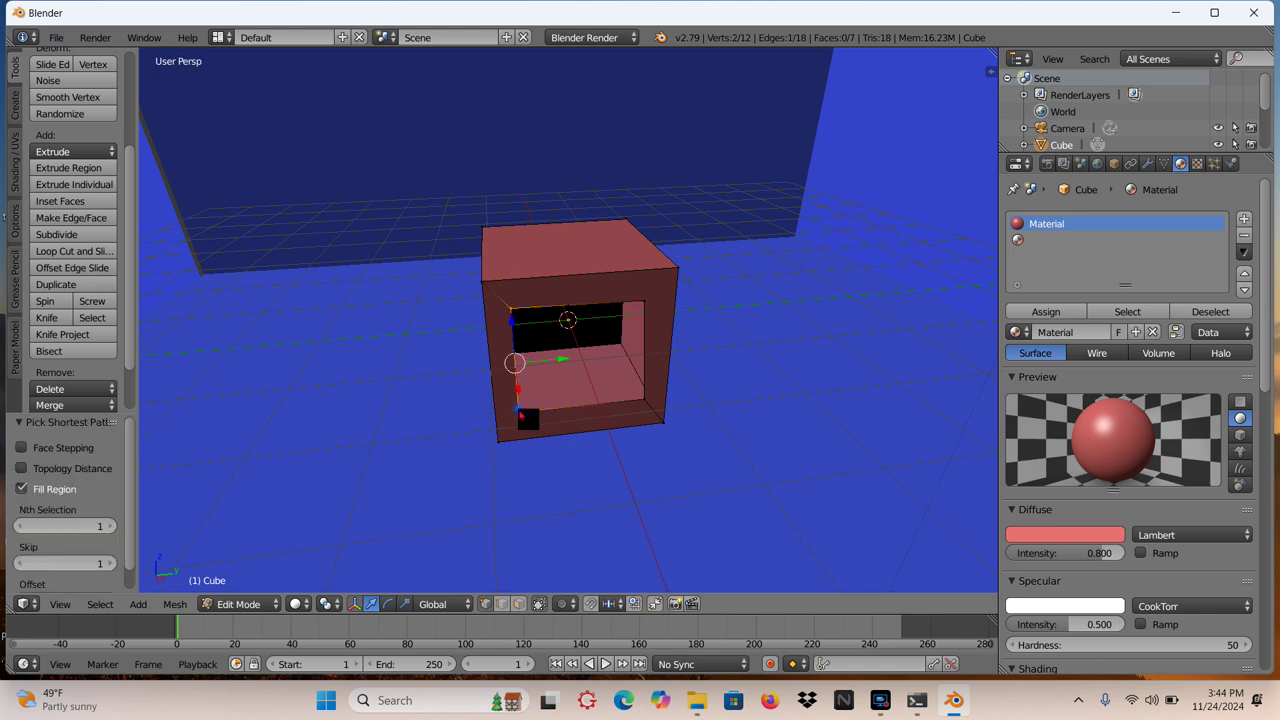
ctrl+right_click(645, 405)
ctrl+right_click(643, 304)
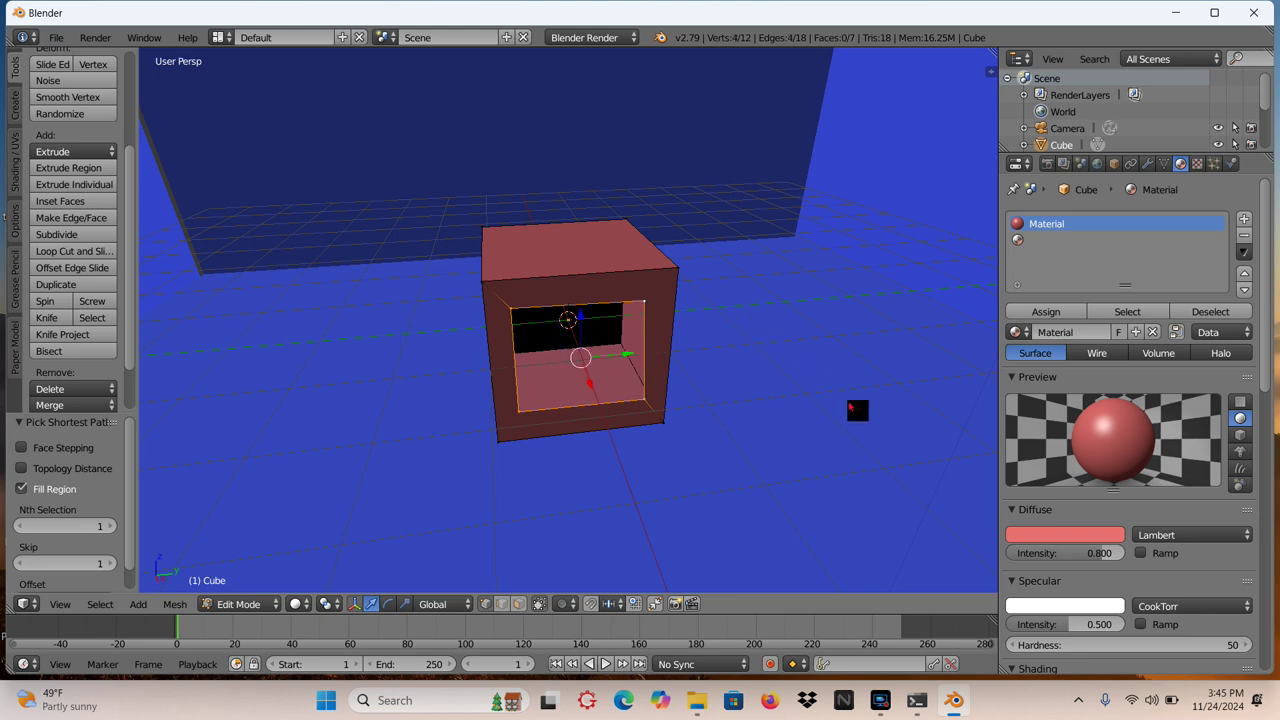
key(e)
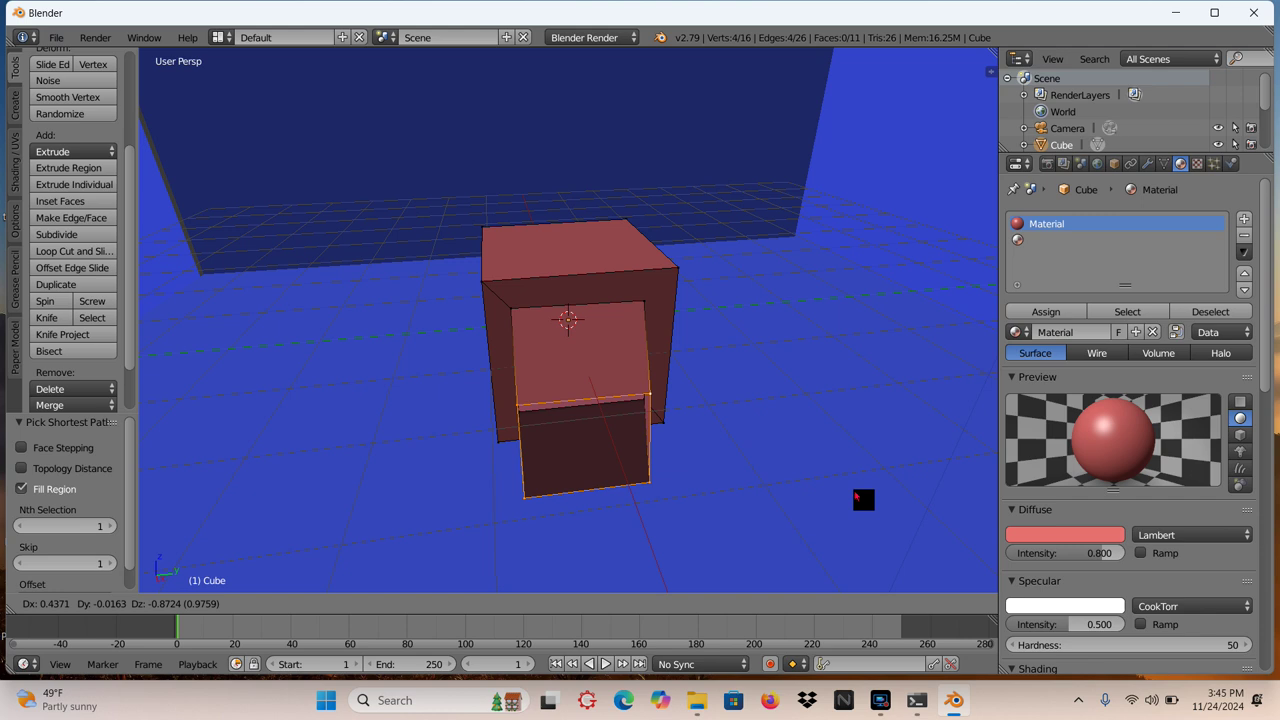
key(y)
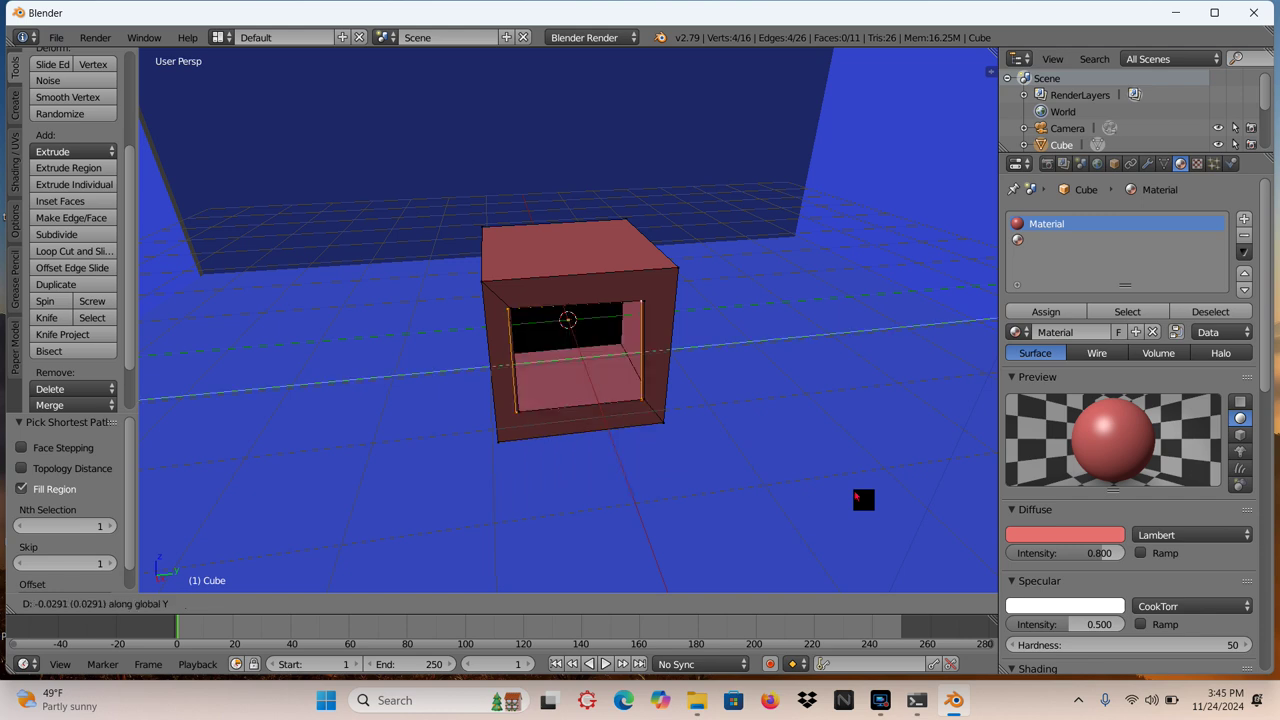
key(x)
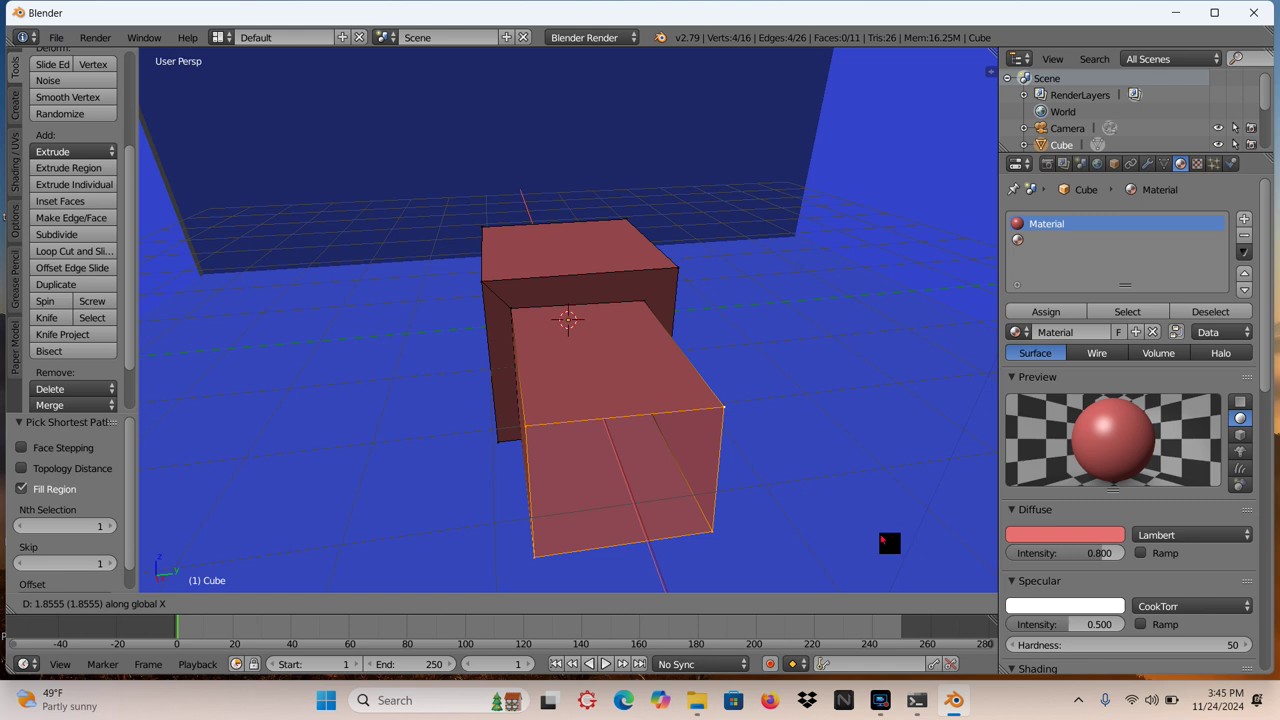
click(845, 450)
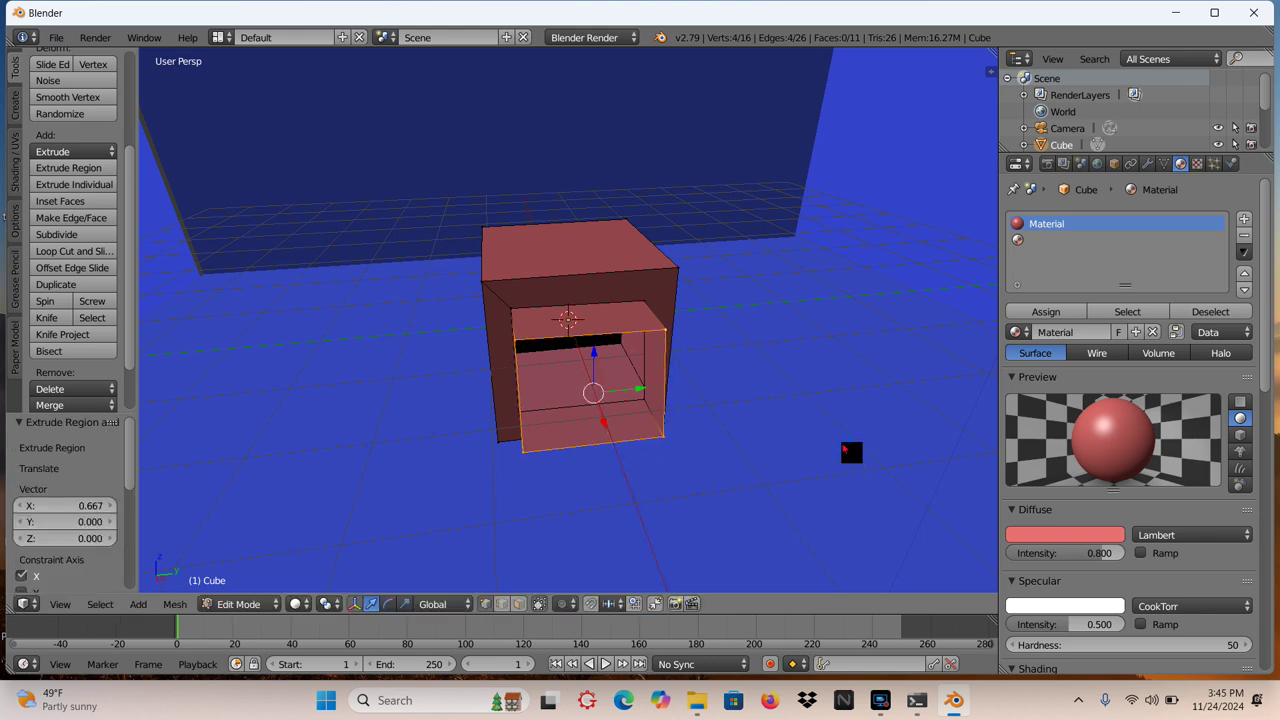
key(s)
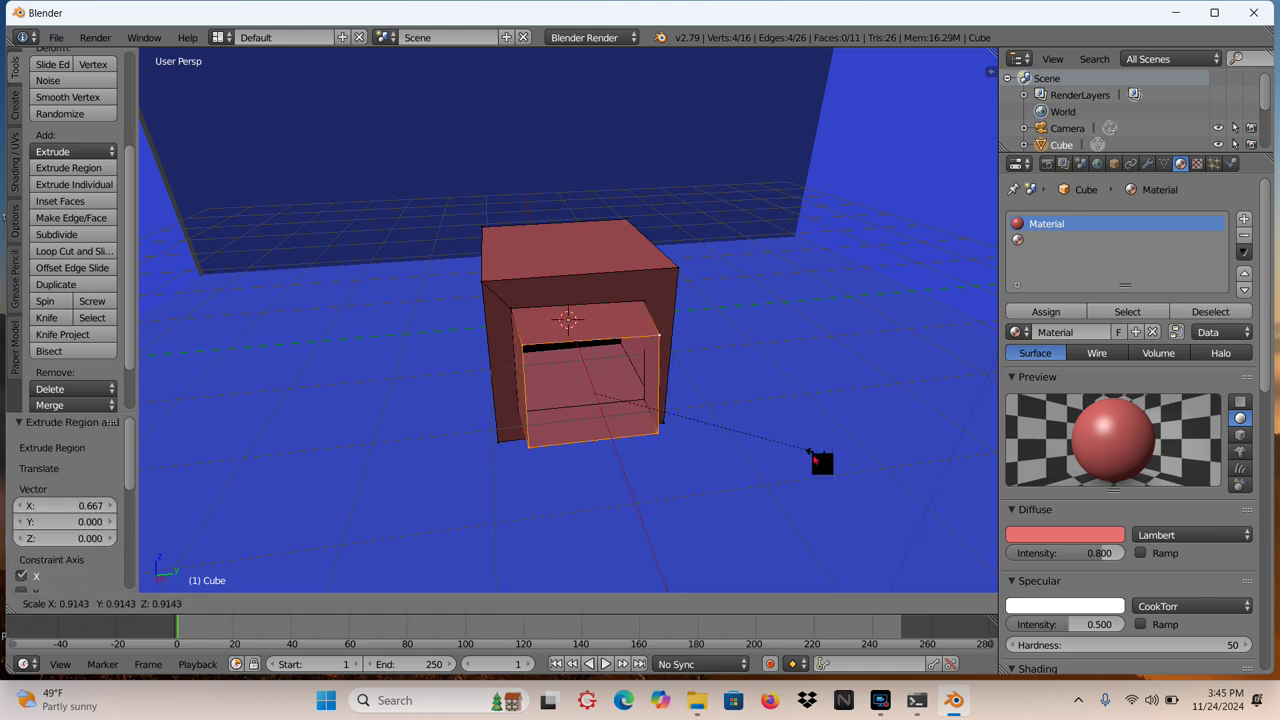
click(759, 451)
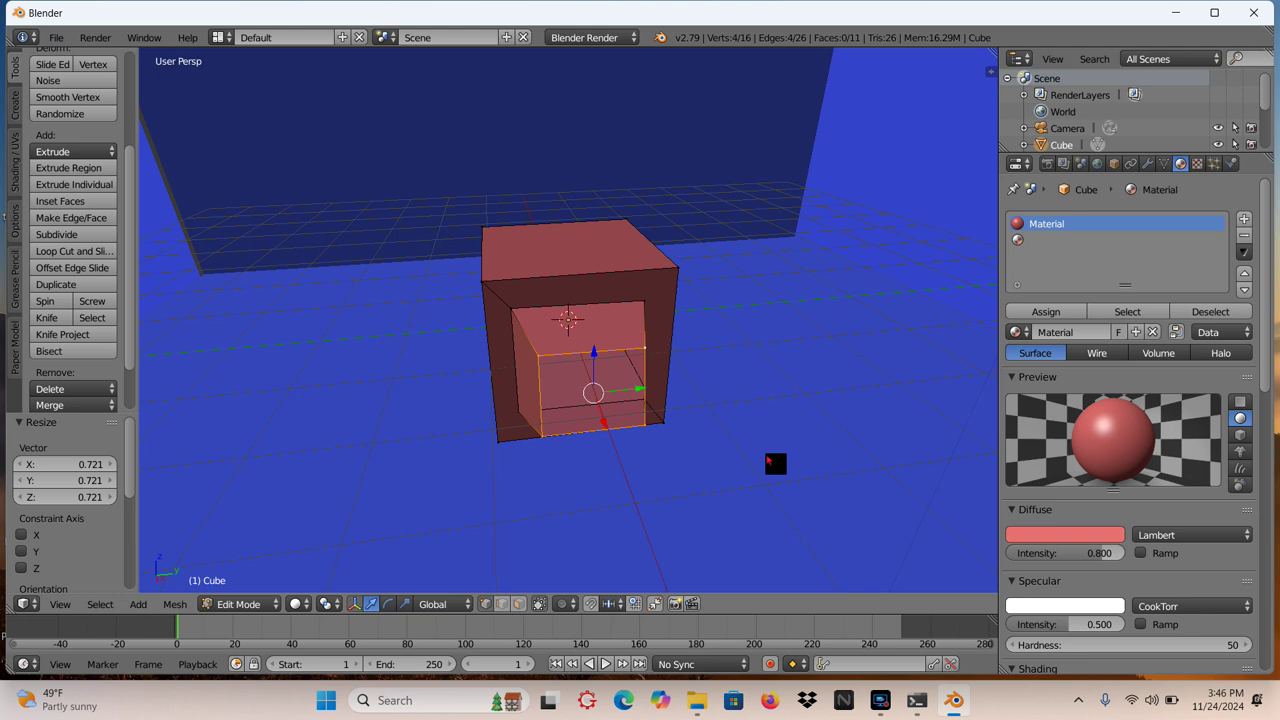
Step: Return to Object Mode and add a UV sphere at the 3D cursor inside the cube
click(236, 605)
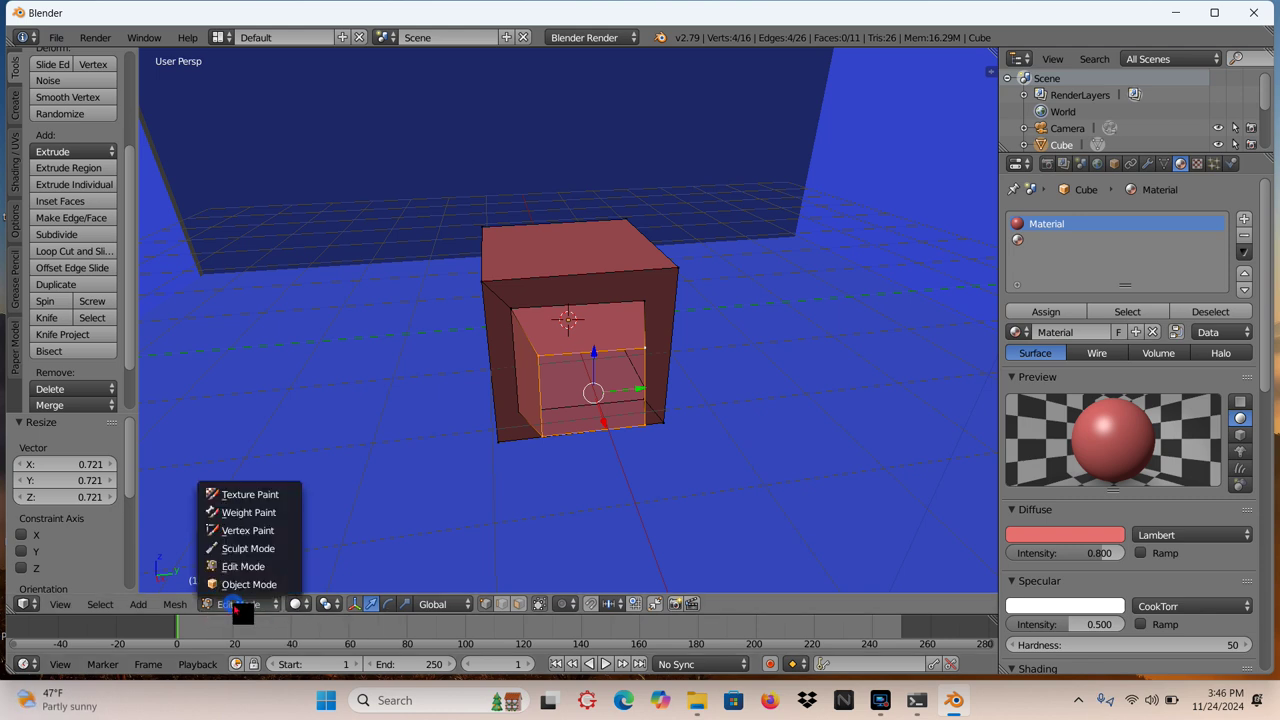
click(243, 586)
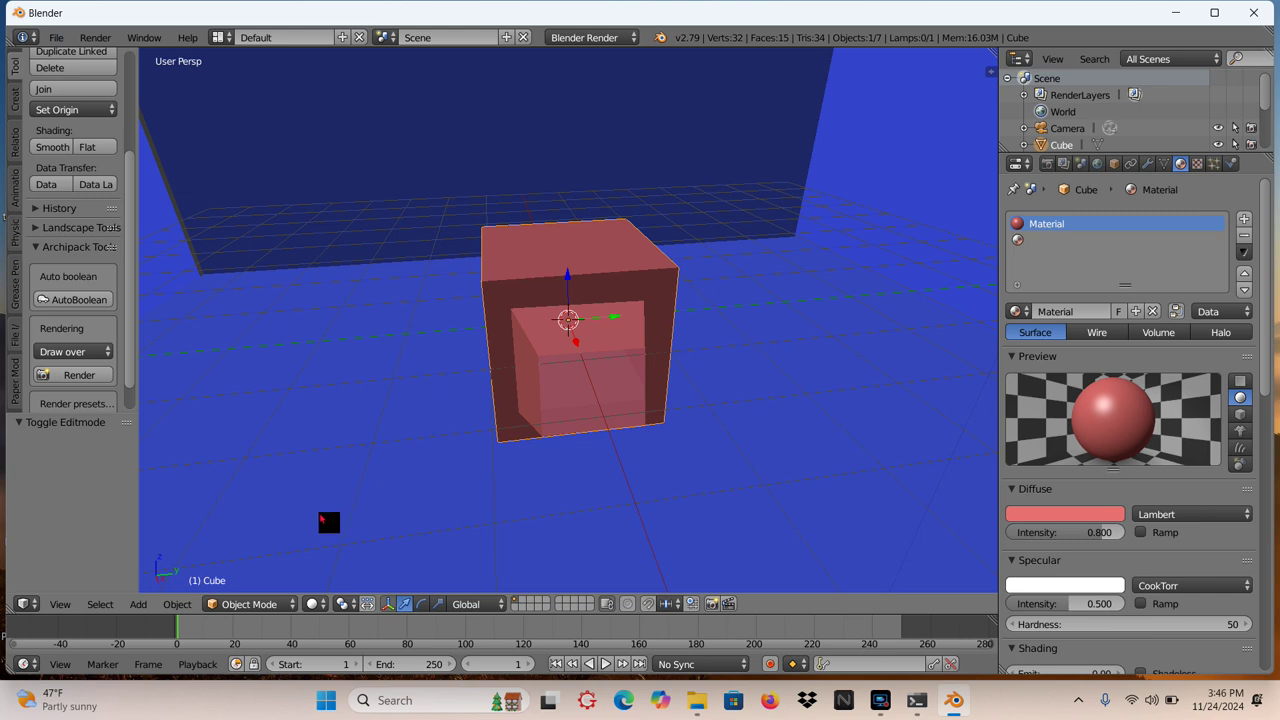
key(a)
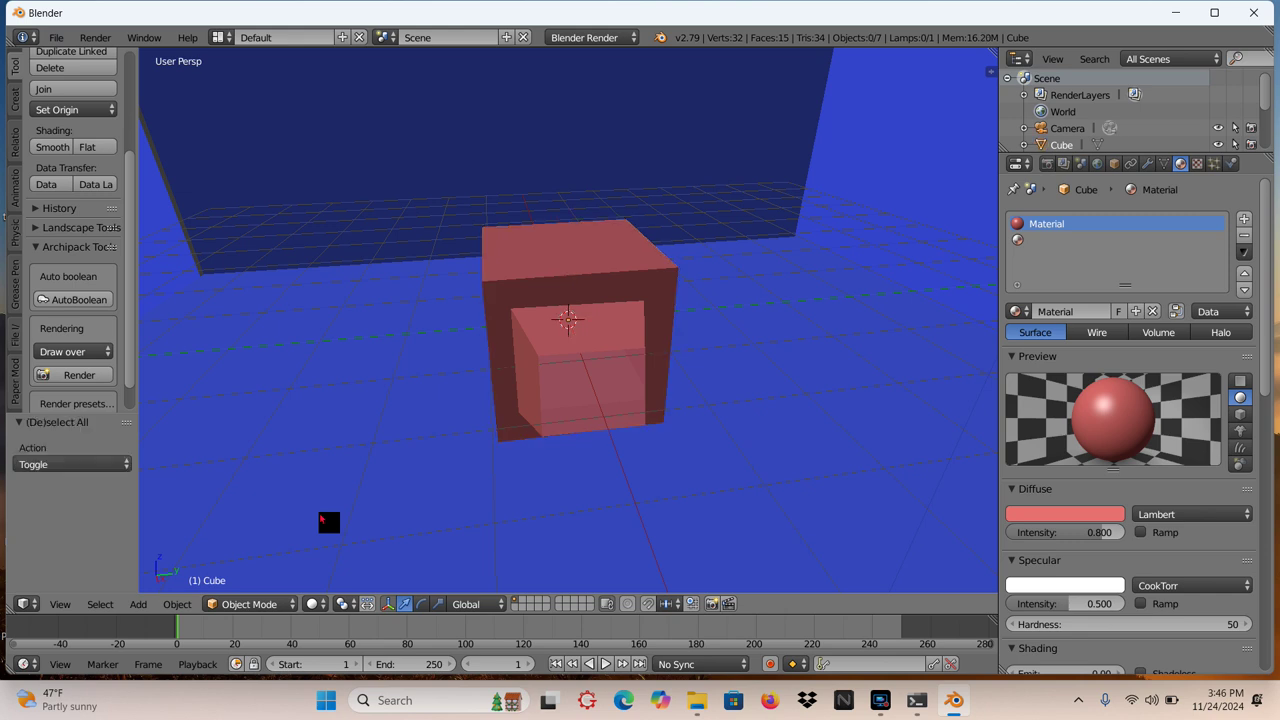
key(shift+a)
mouse_move(321, 516)
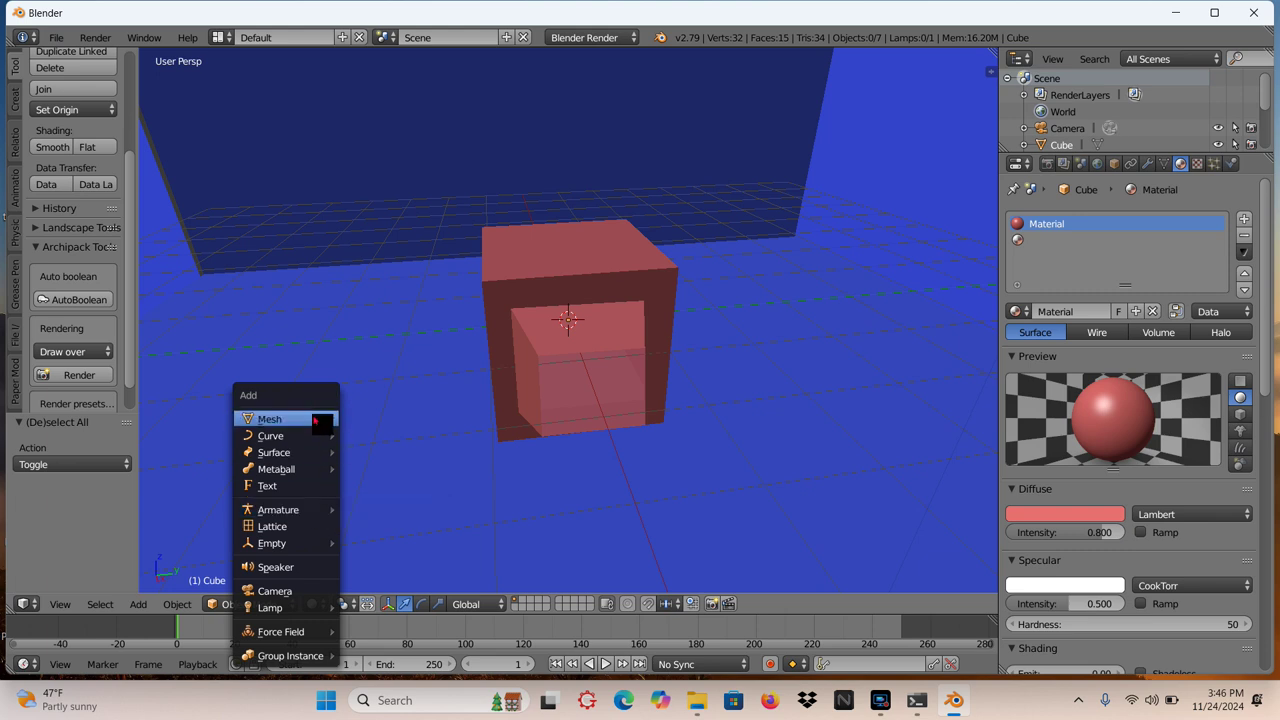
mouse_move(315, 421)
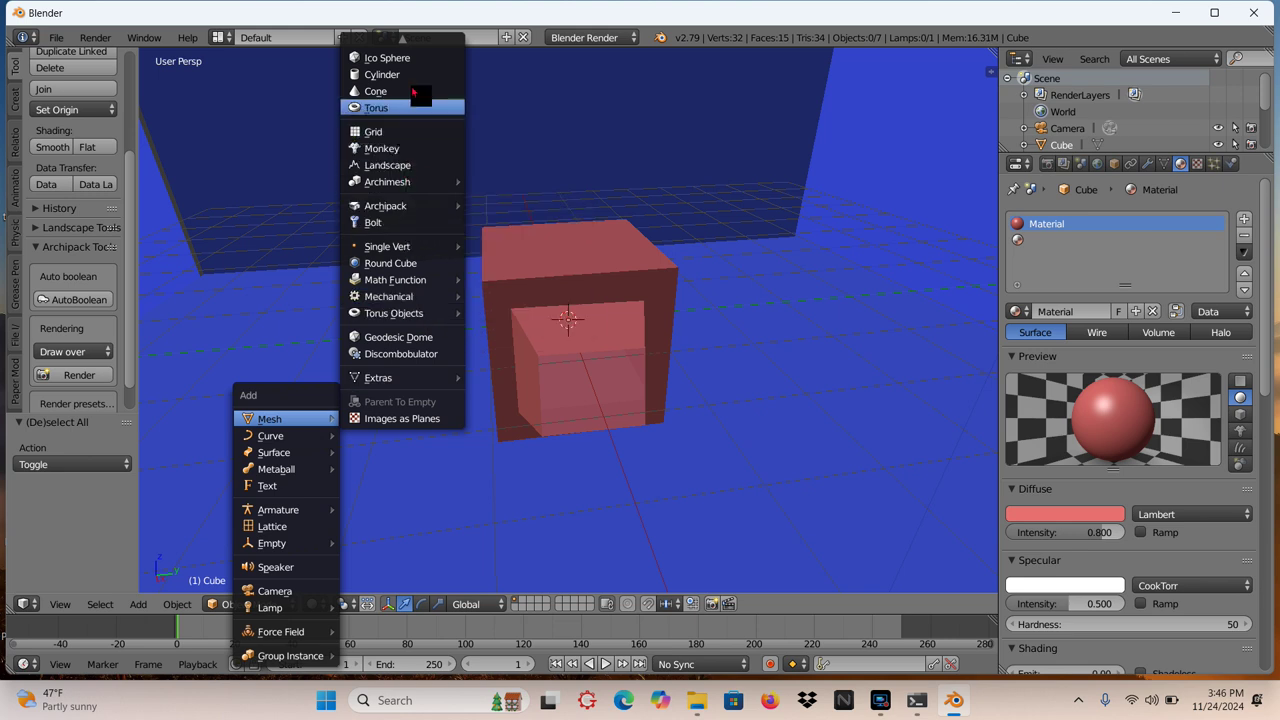
scroll(410, 50, up, 3)
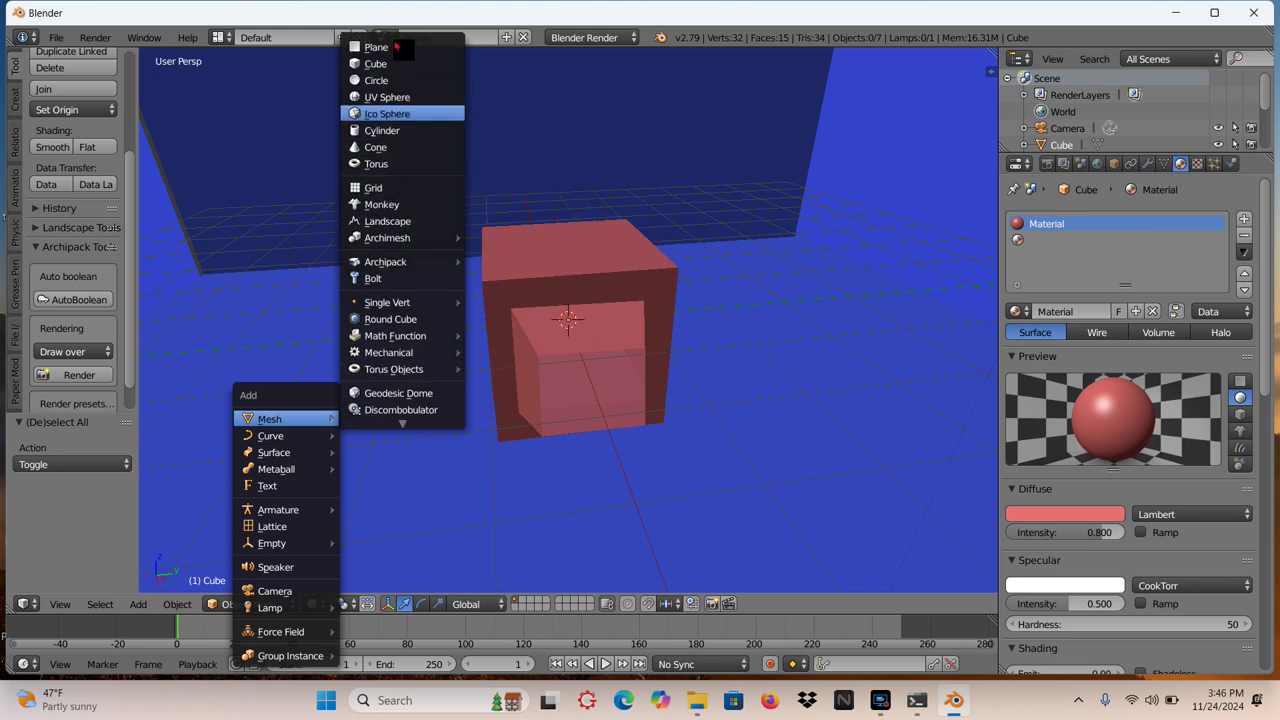
click(403, 98)
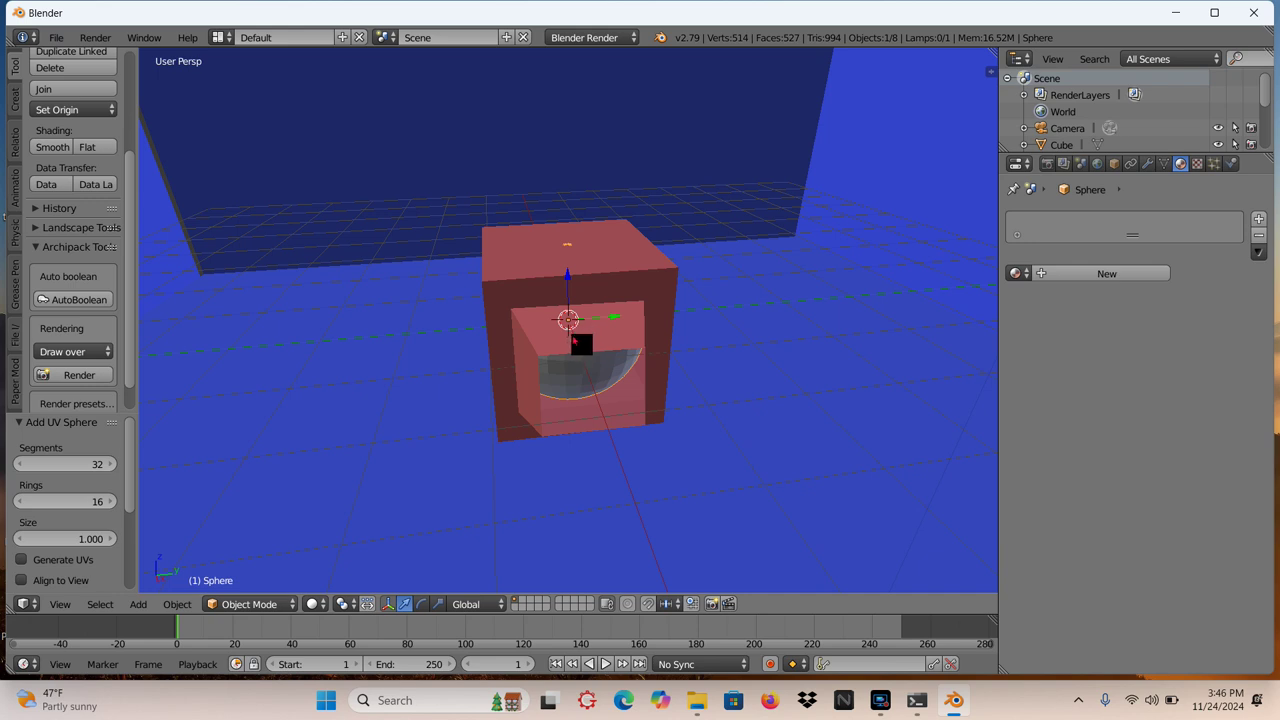
key(g)
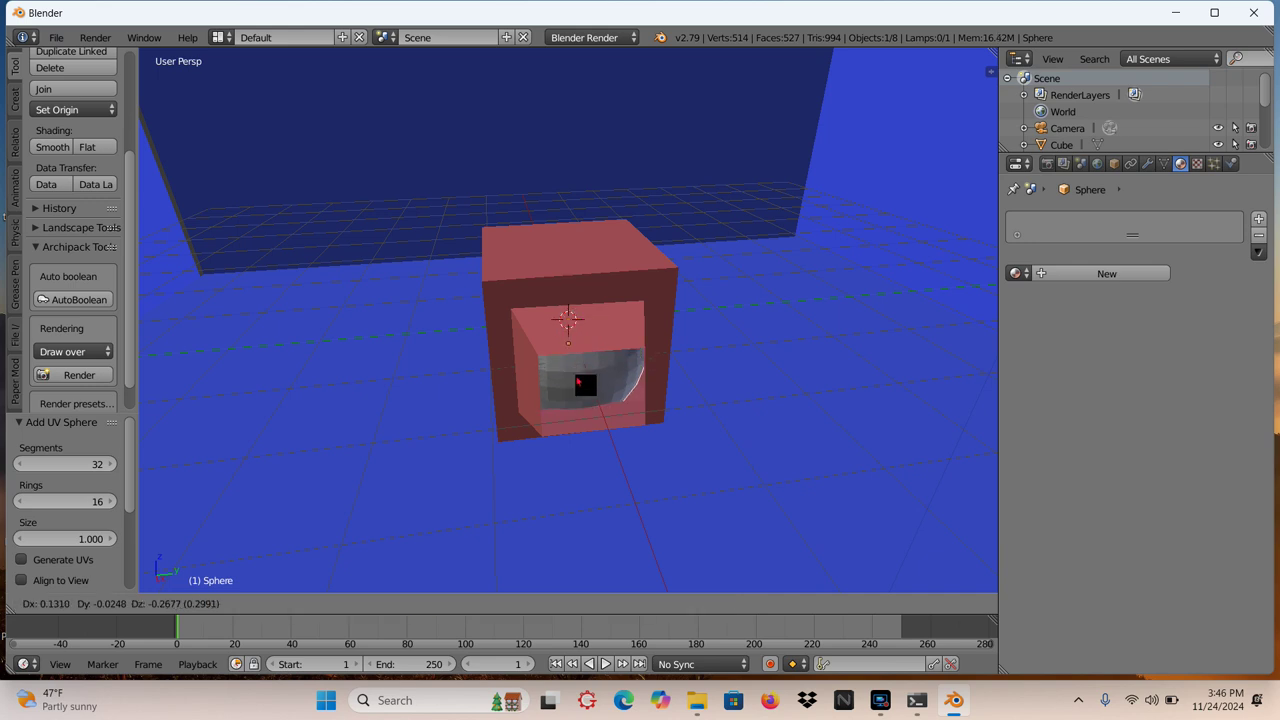
click(596, 411)
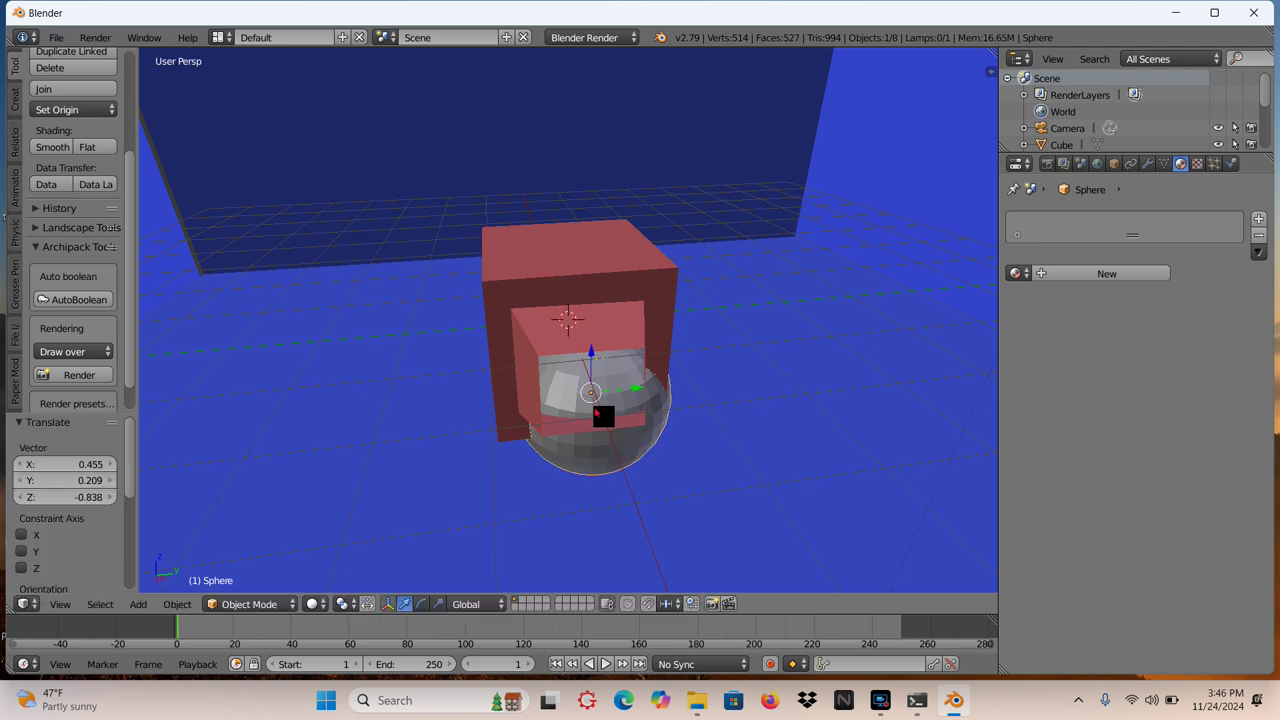
key(ctrl+z)
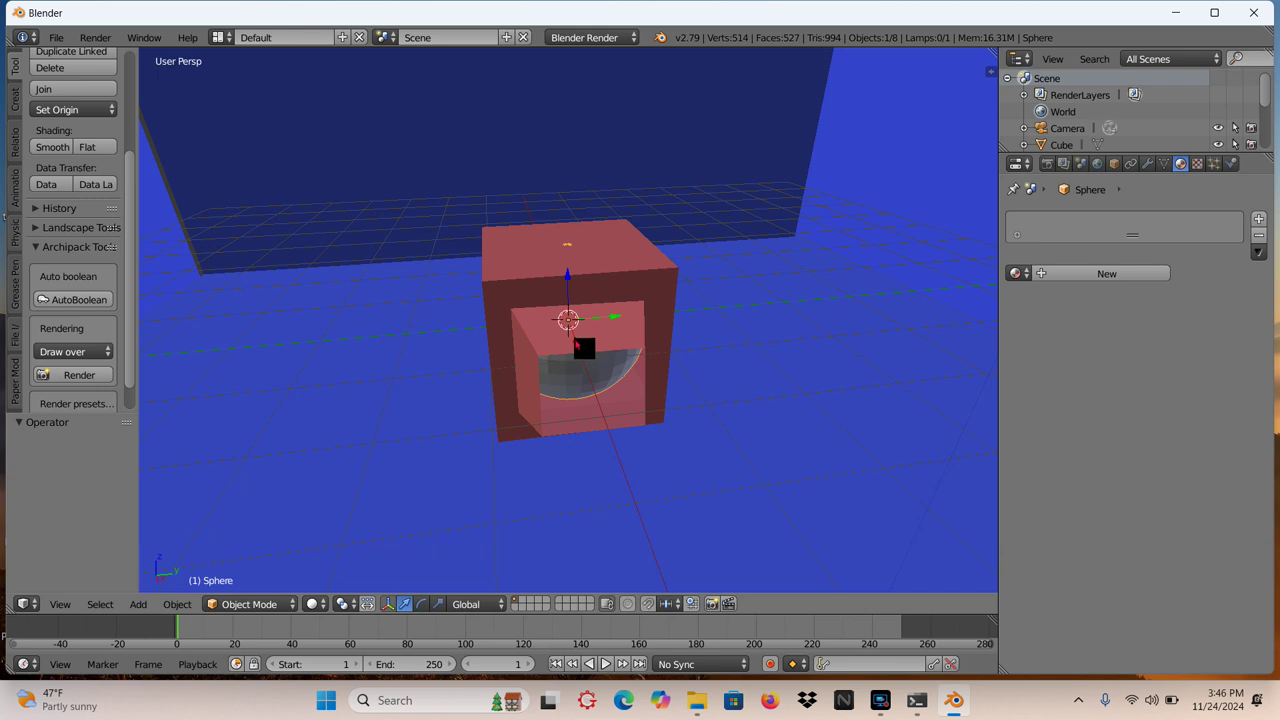
Step: Move the sphere about 2.193 along X in front of the cube and scale it to about 0.332
drag(585, 348, 675, 442)
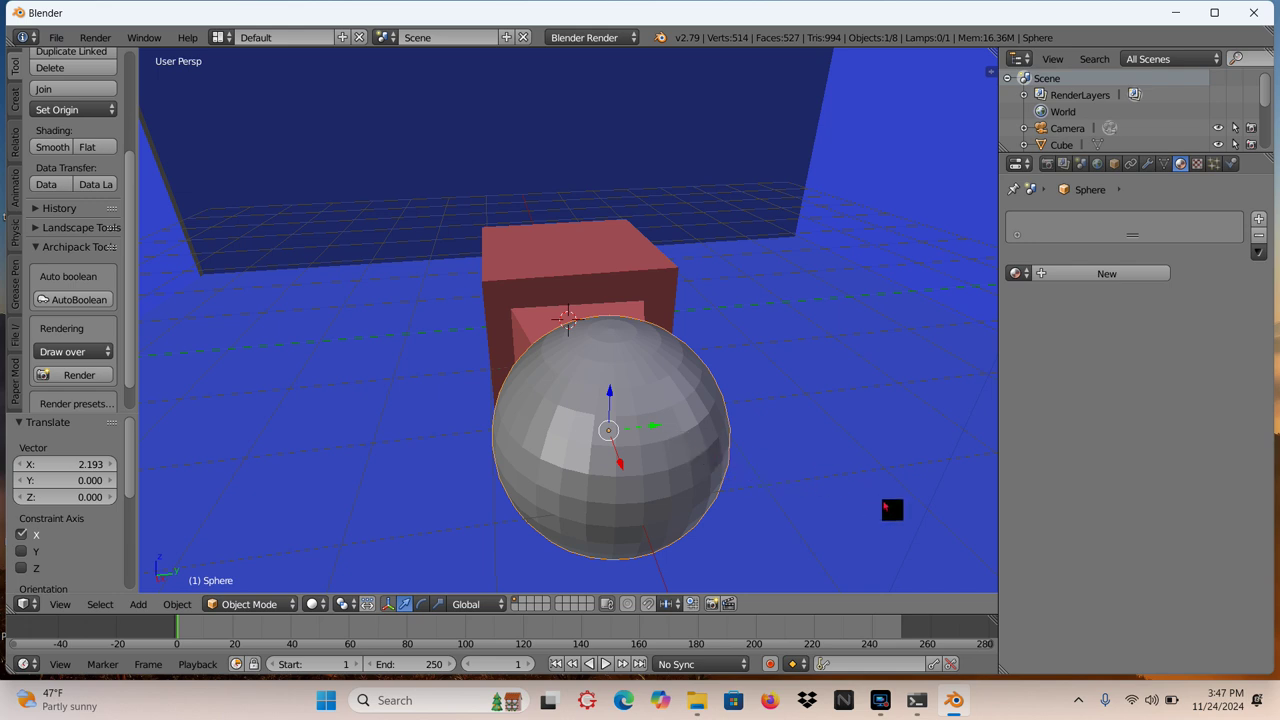
key(s)
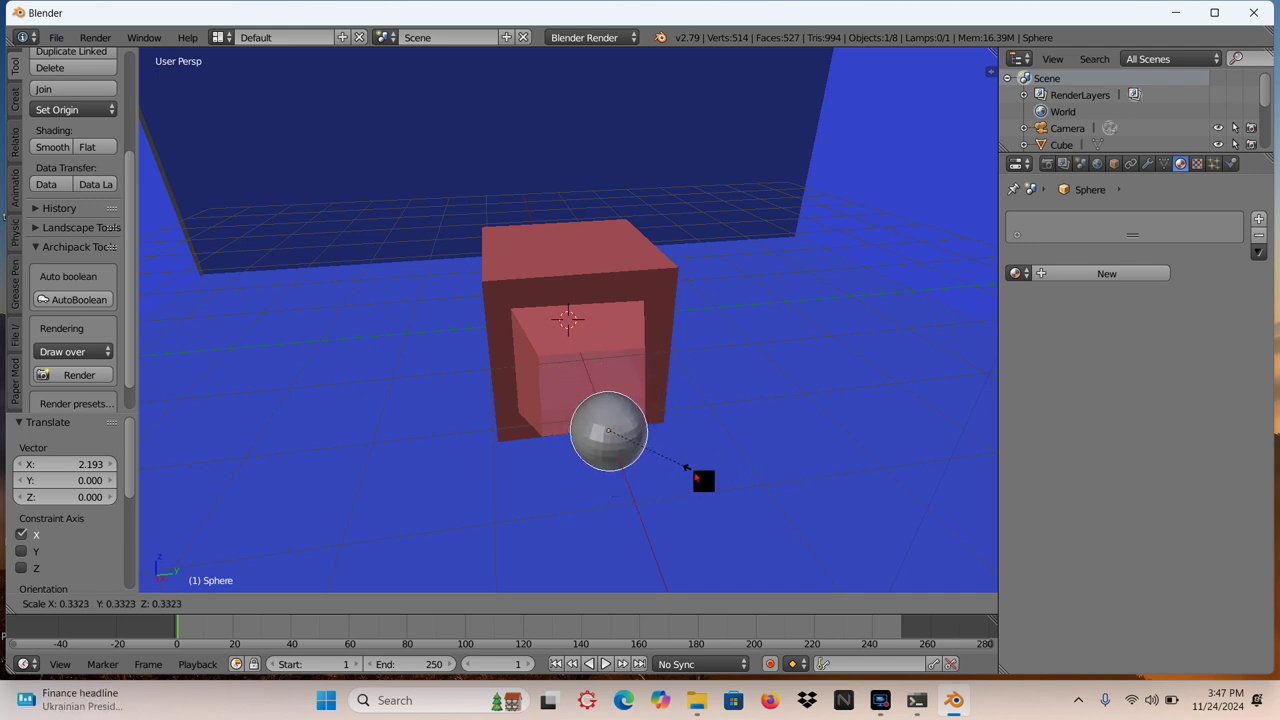
click(686, 465)
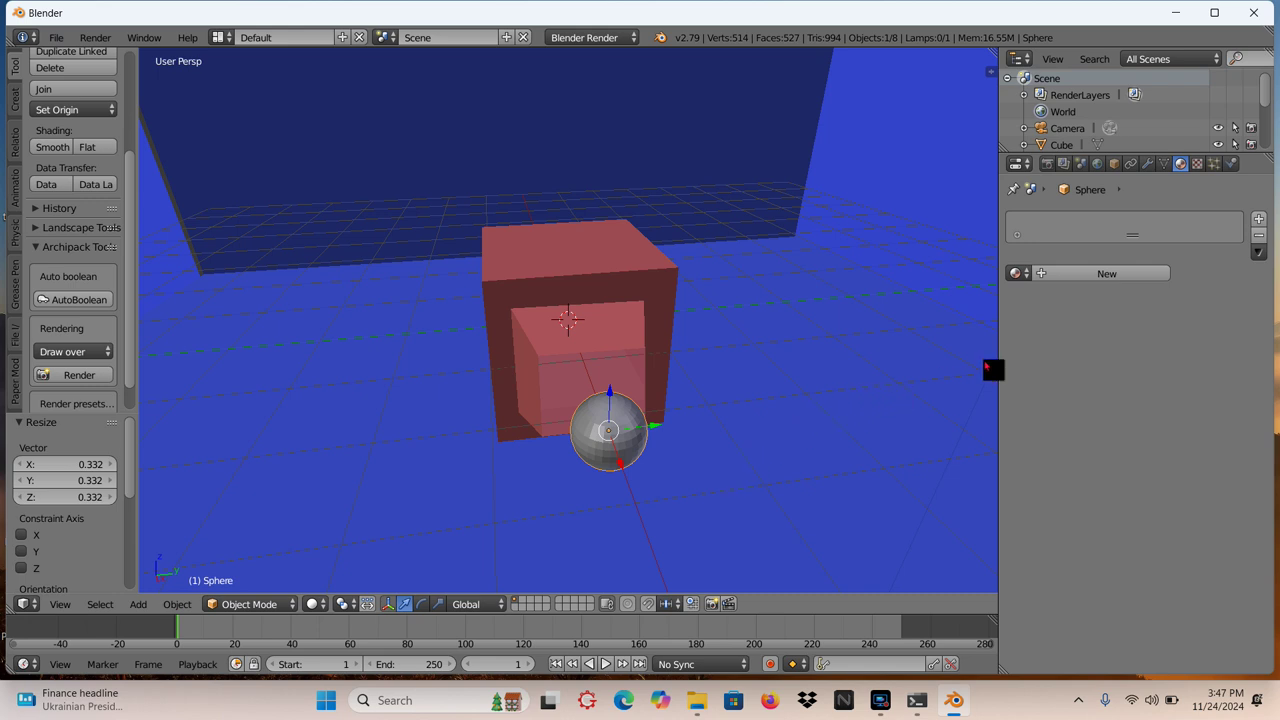
Step: Give the sphere a new material with a near-black diffuse color
click(1108, 272)
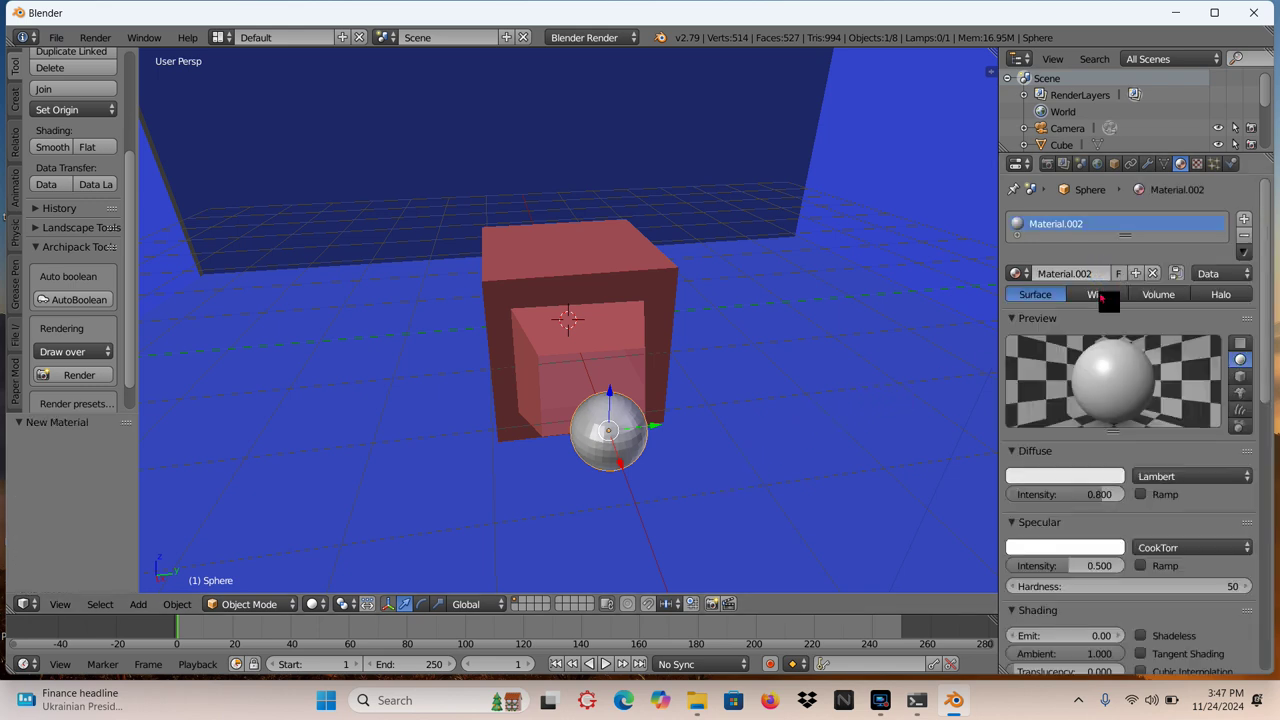
click(1087, 474)
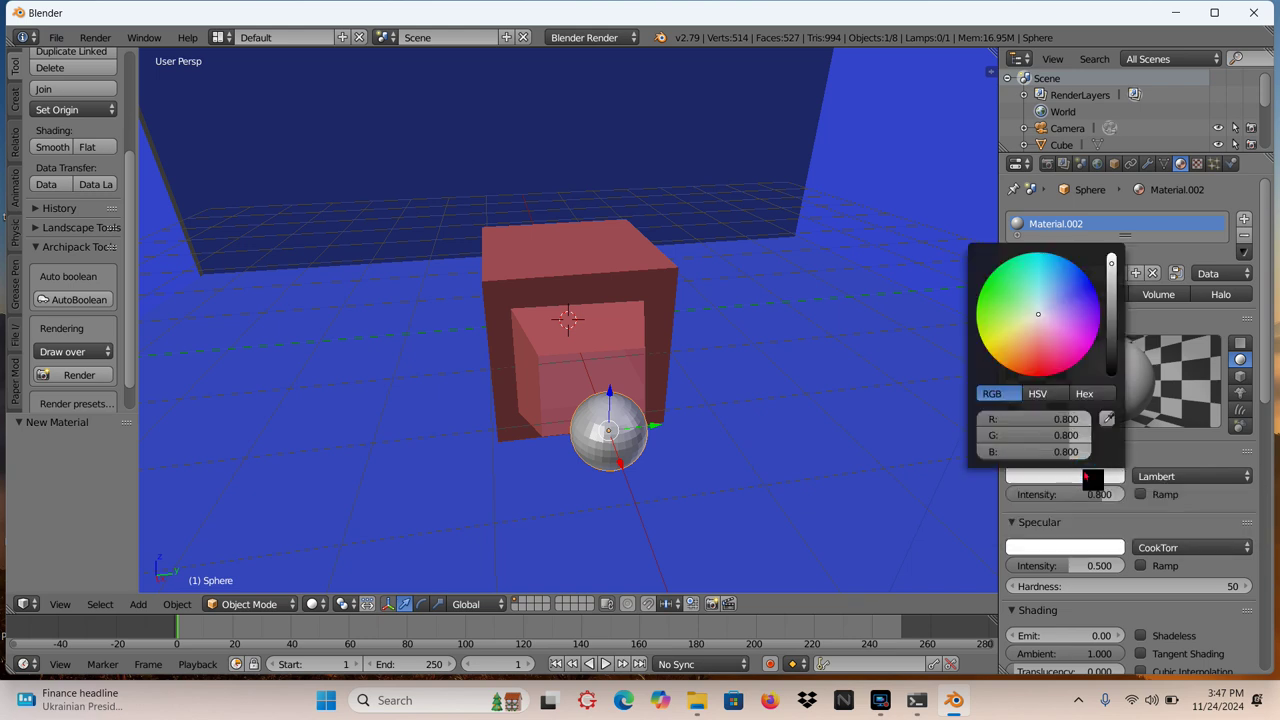
click(1110, 356)
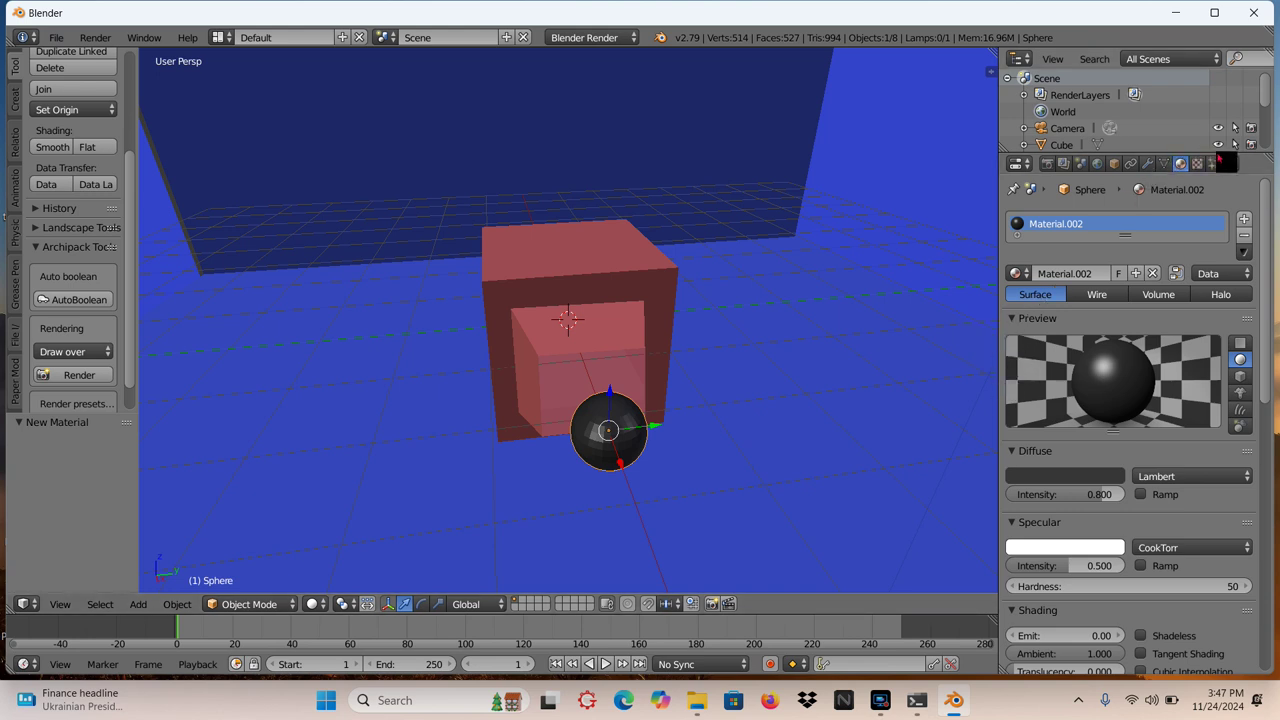
Step: Add a second material slot to the sphere and lasso-select the faces on its lower front half in Edit Mode
click(1248, 220)
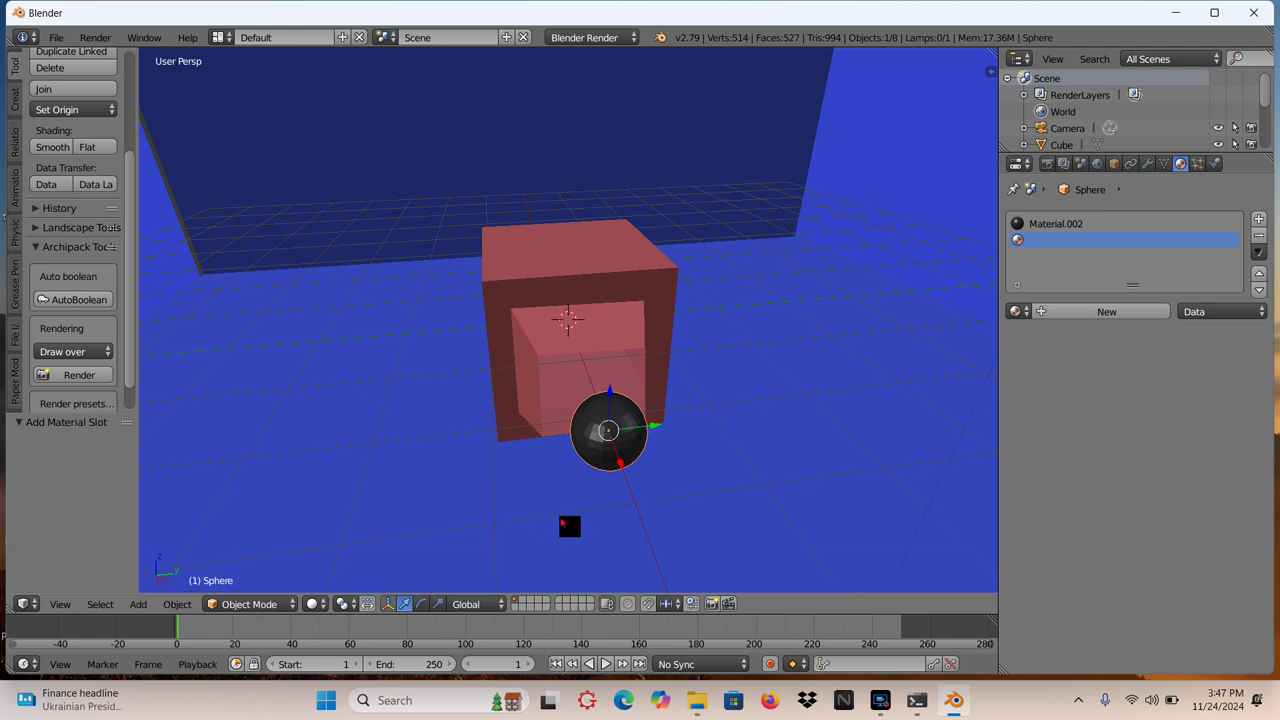
click(248, 604)
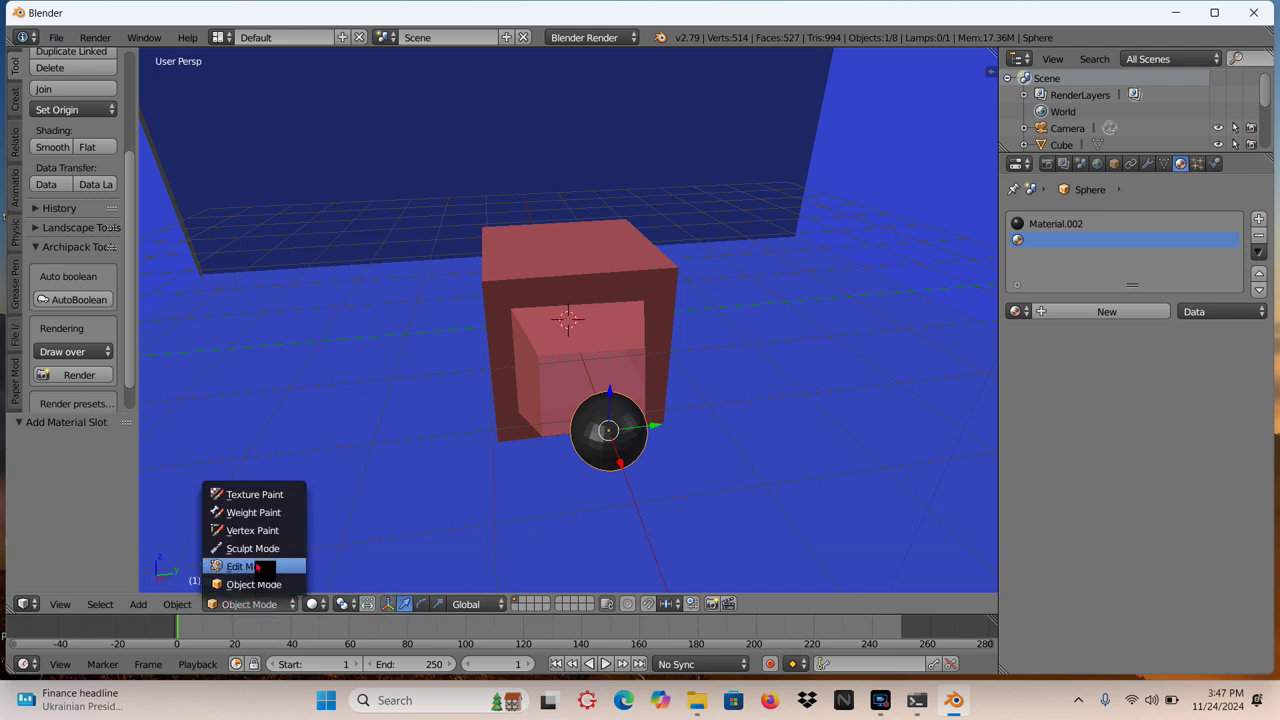
click(257, 566)
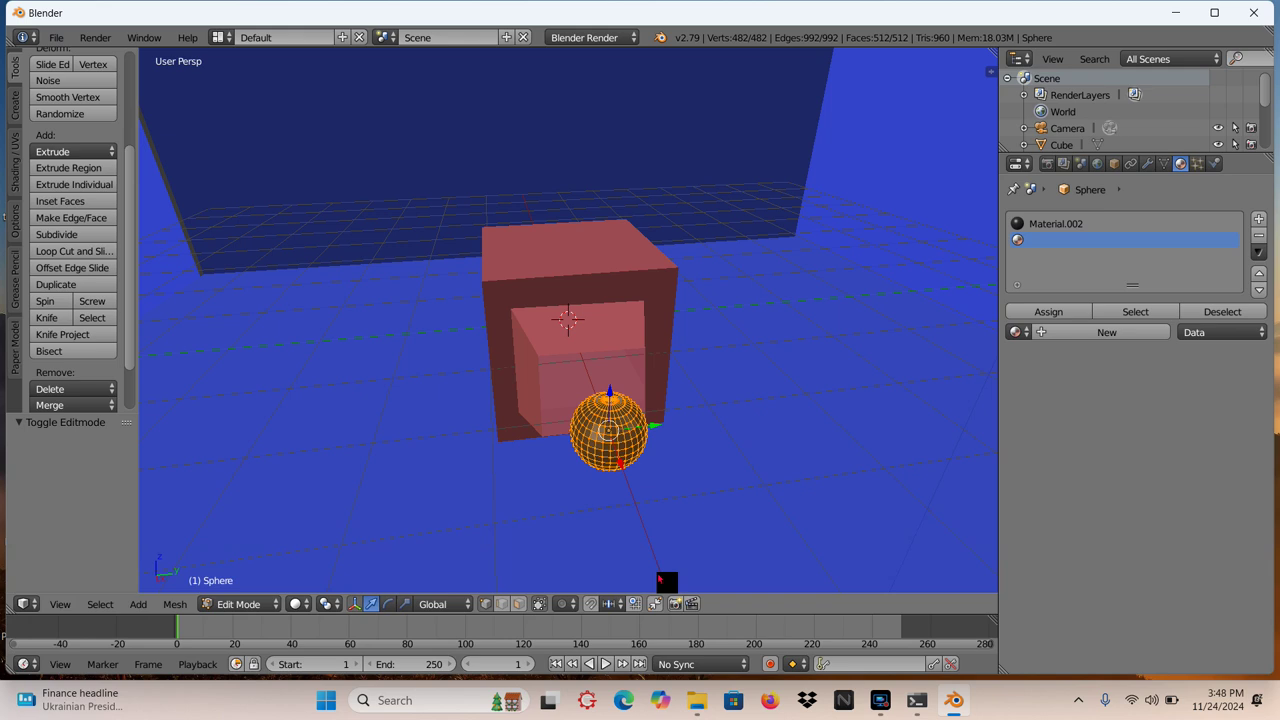
key(a)
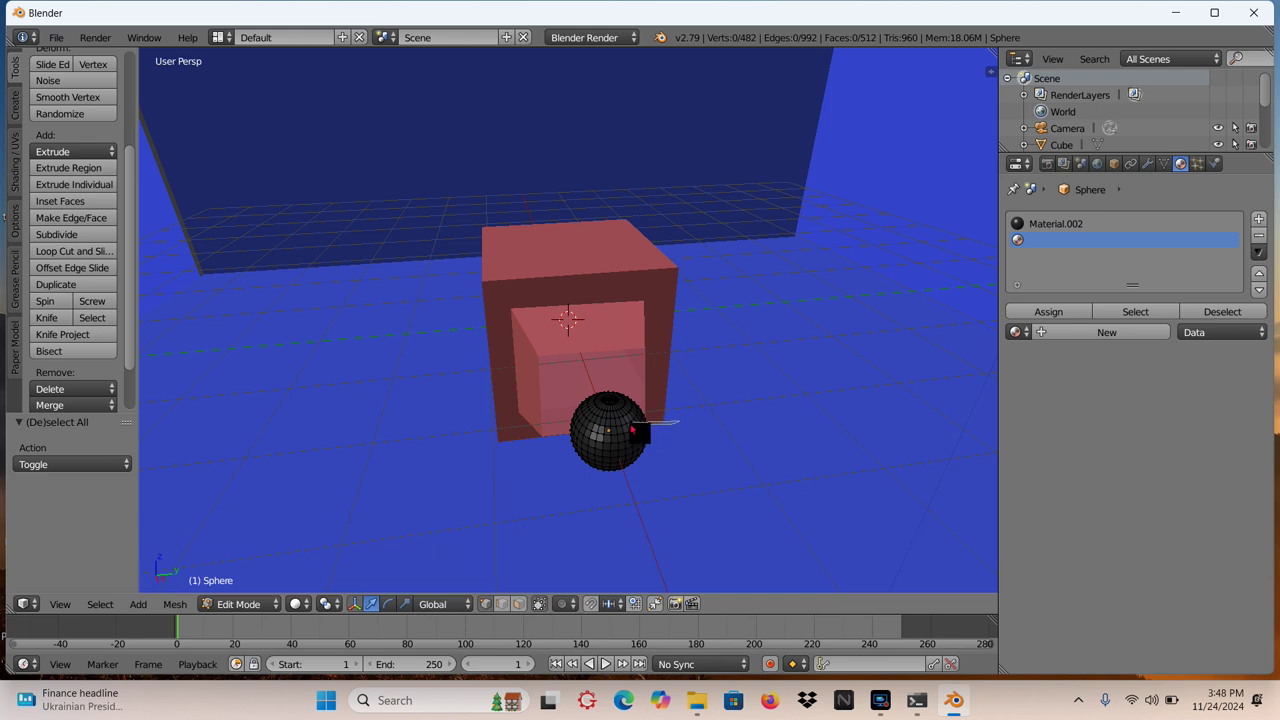
mouse_move(614, 432)
ctrl+mouse_down()
mouse_move(561, 477)
mouse_move(568, 506)
mouse_move(686, 568)
ctrl+mouse_up()
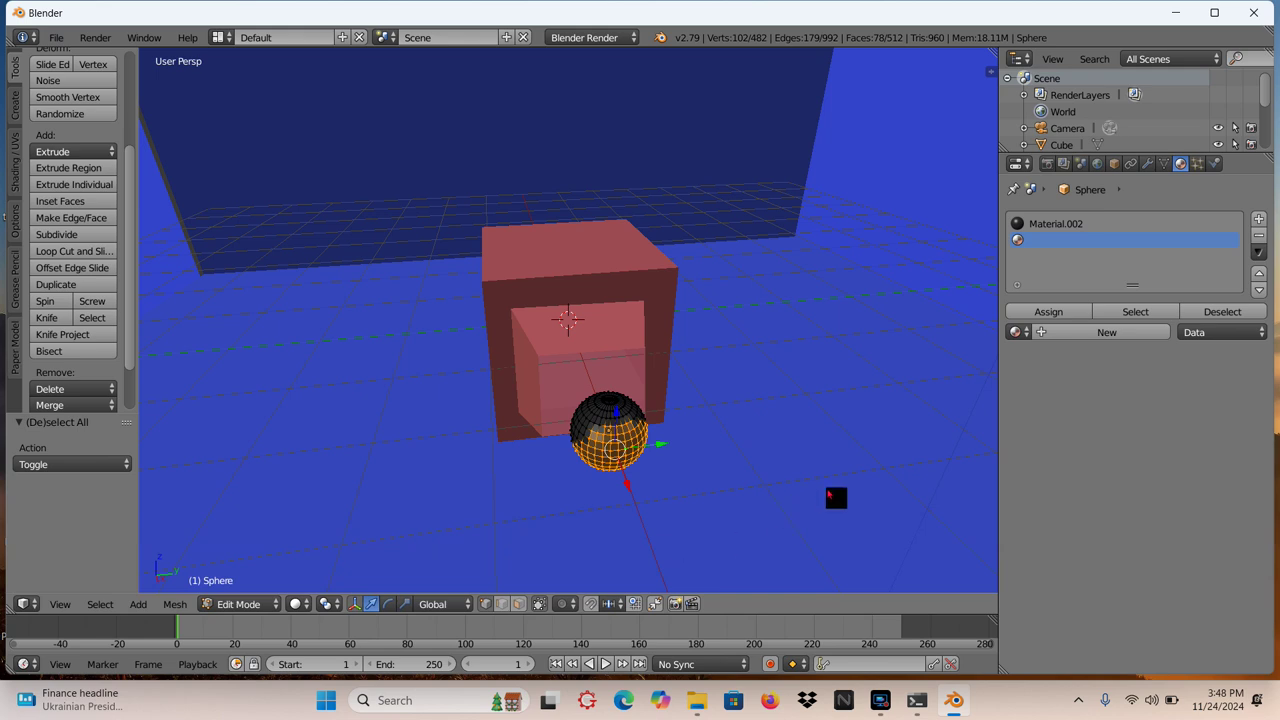
Step: Create a yellow diffuse material in the second slot, assign it to the selected faces, and return to Object Mode
click(1116, 337)
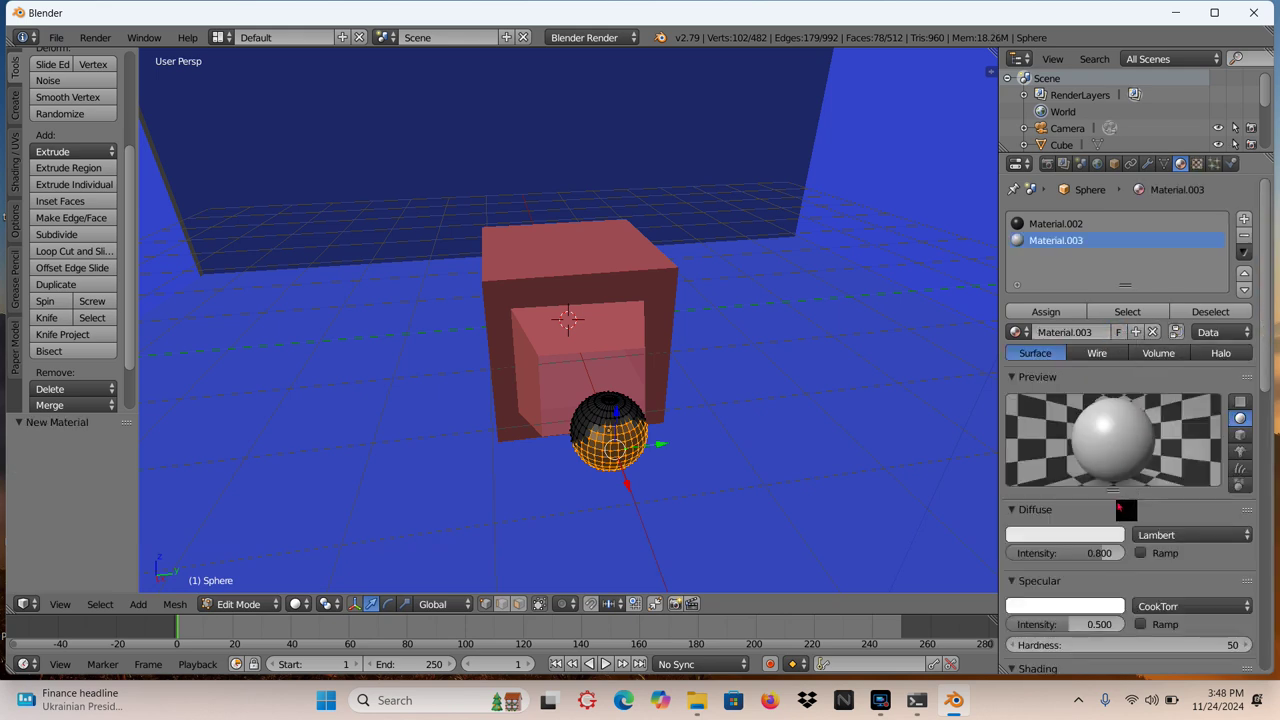
click(1090, 537)
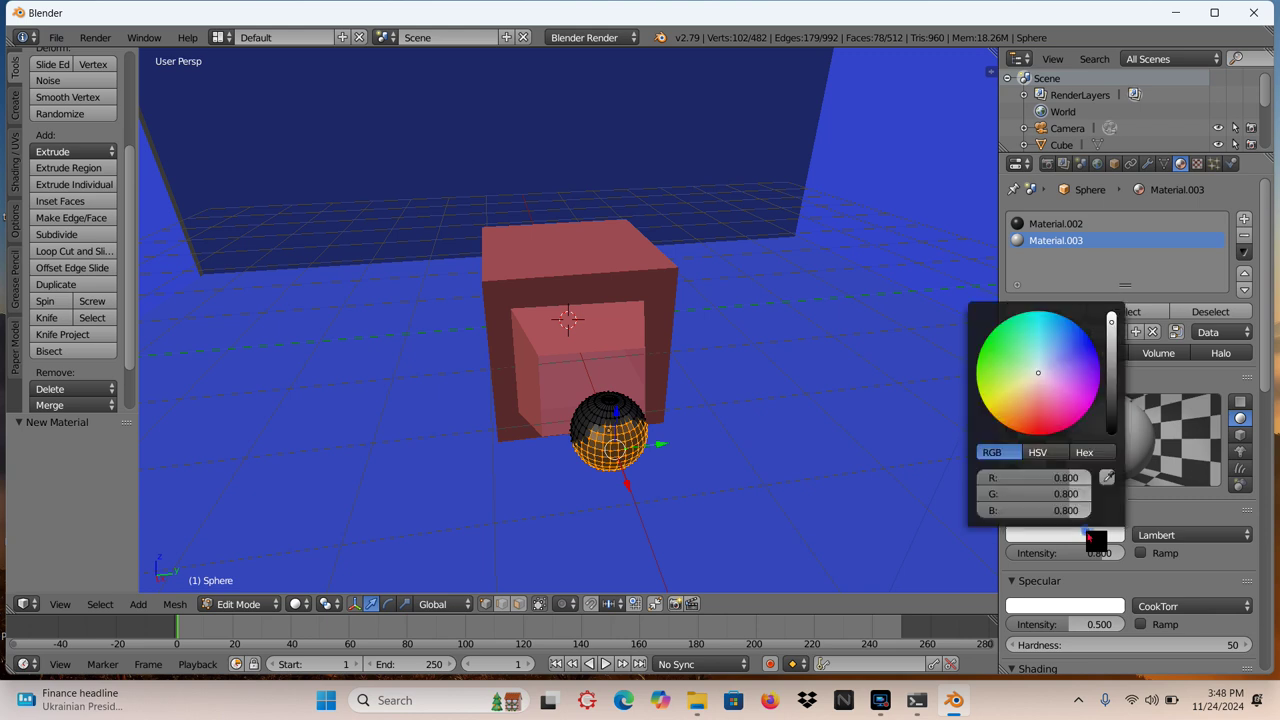
click(998, 410)
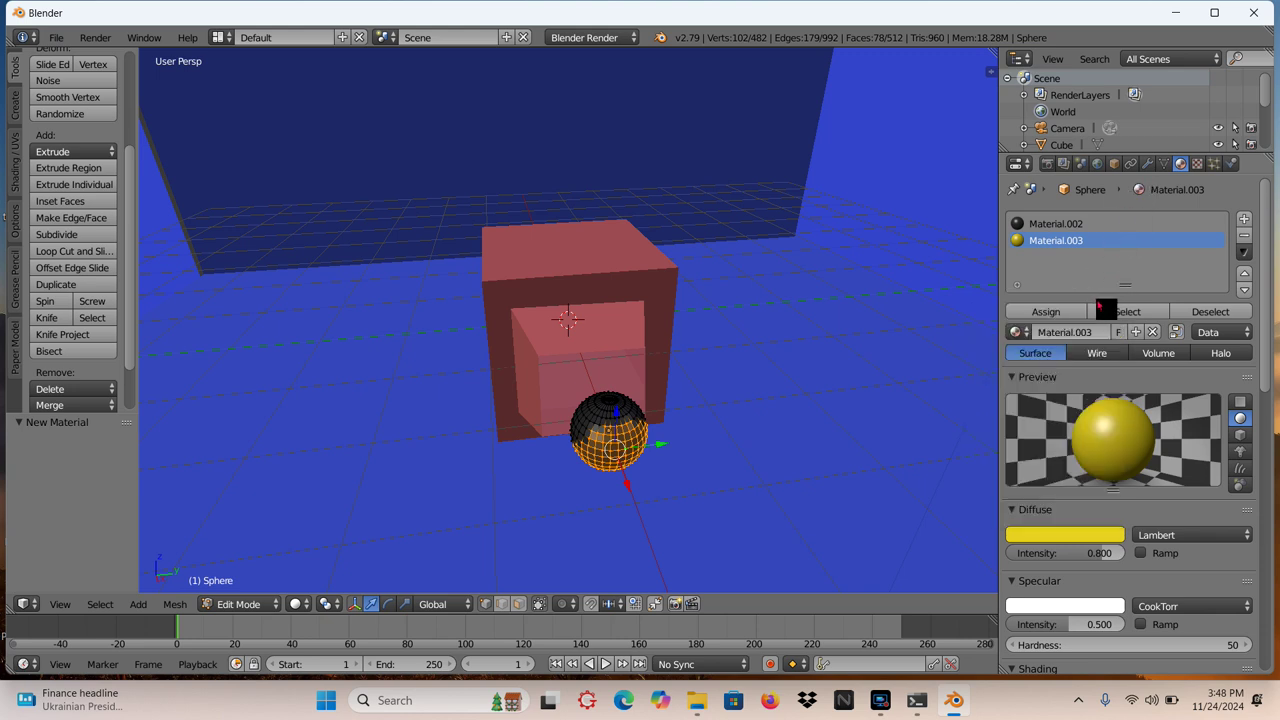
click(1045, 312)
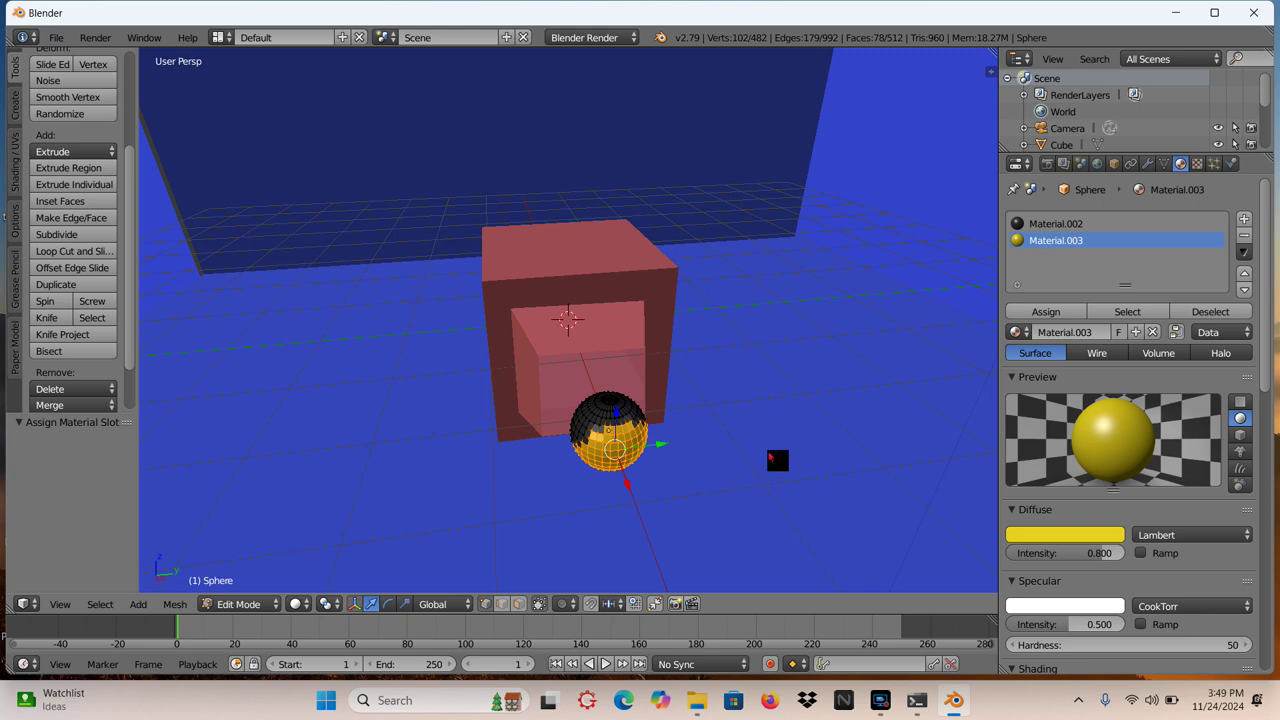
key(a)
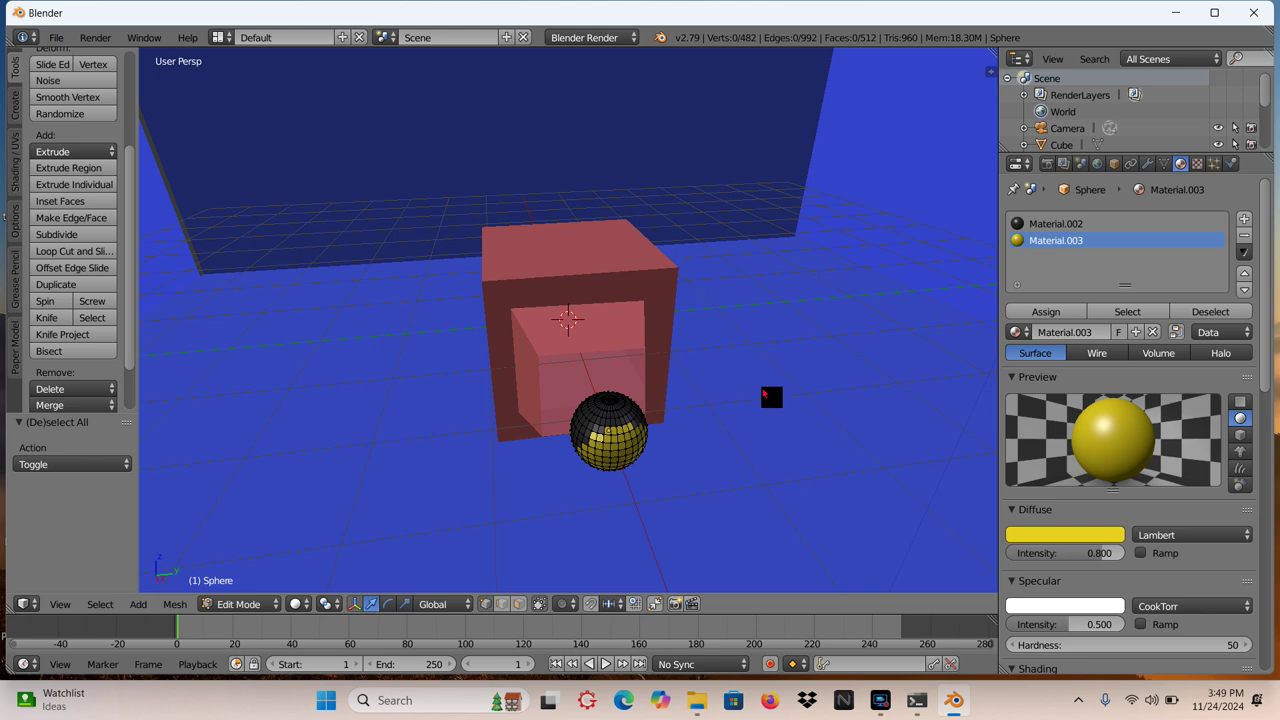
click(242, 606)
click(250, 584)
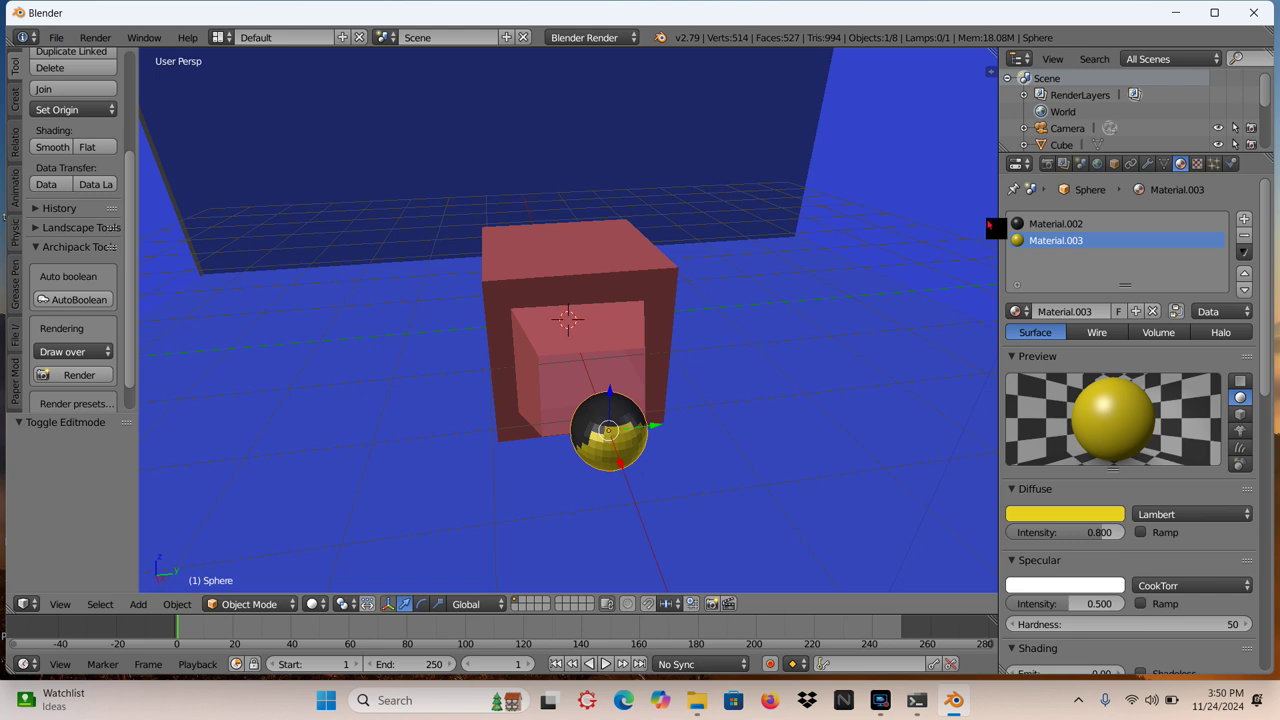
Step: Switch the render engine to Blender Game and set the sphere's physics type to Rigid Body
click(1232, 163)
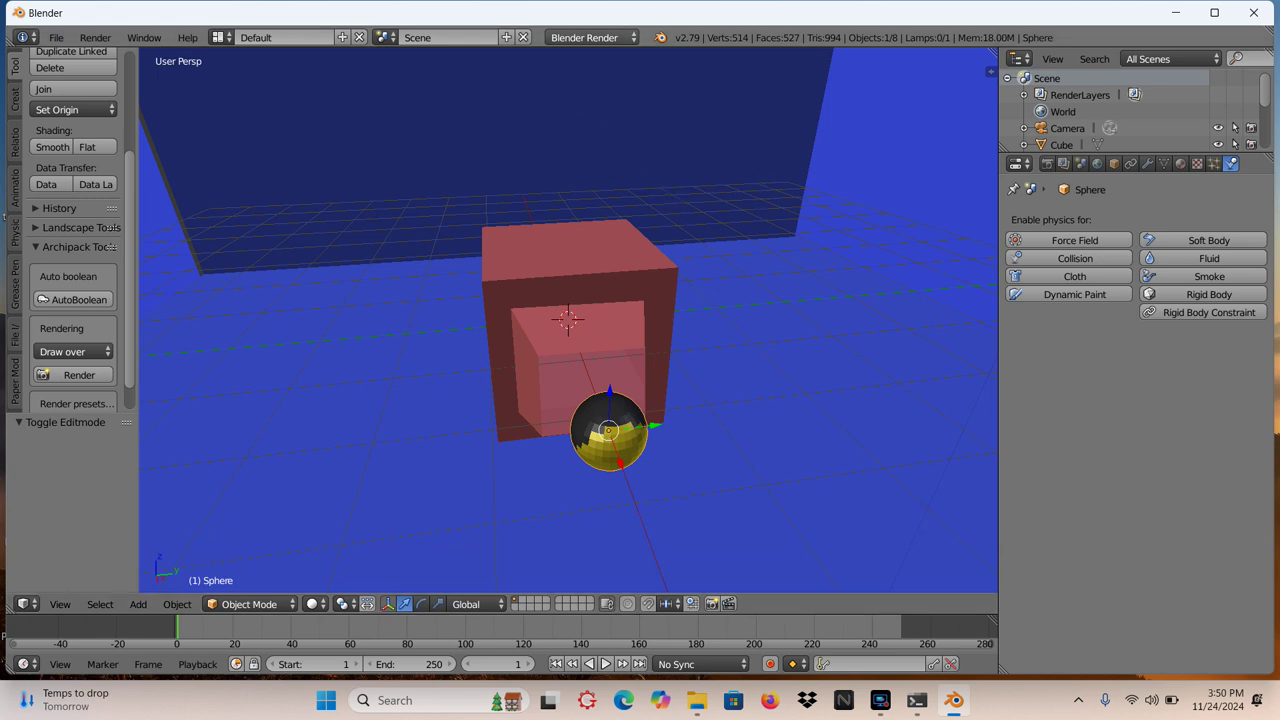
click(605, 37)
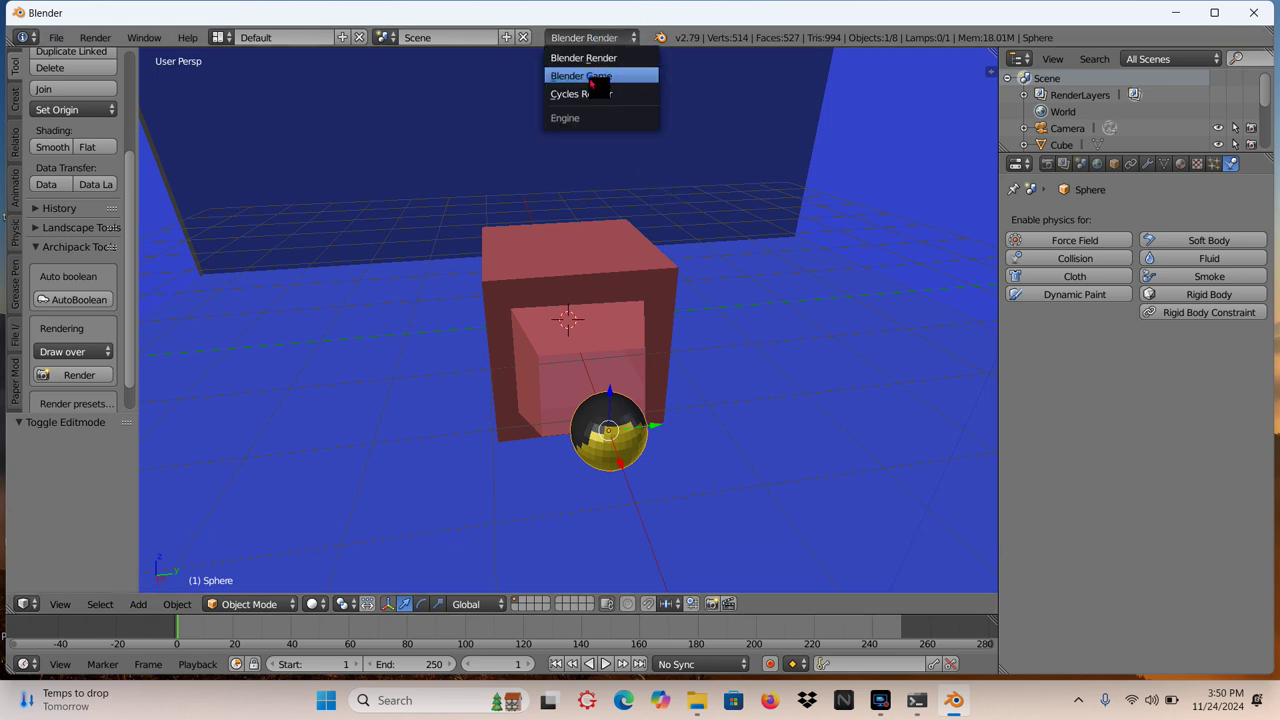
click(590, 78)
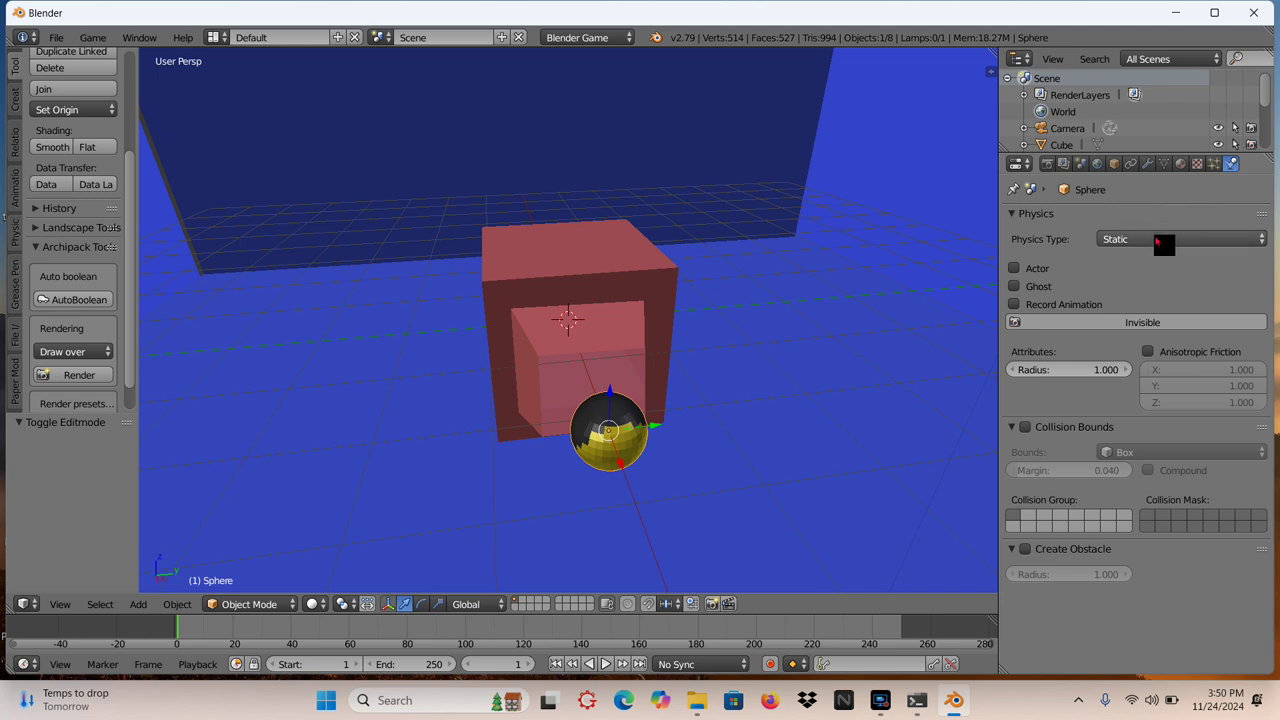
click(1157, 241)
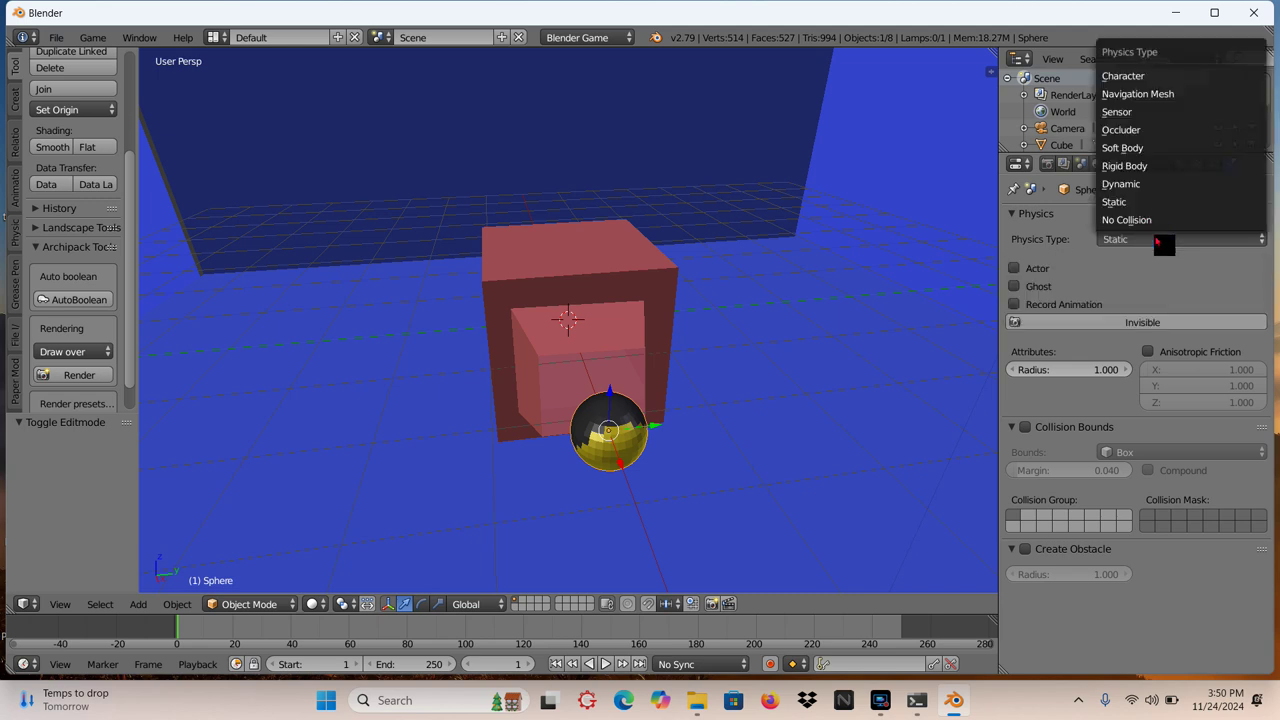
click(1126, 167)
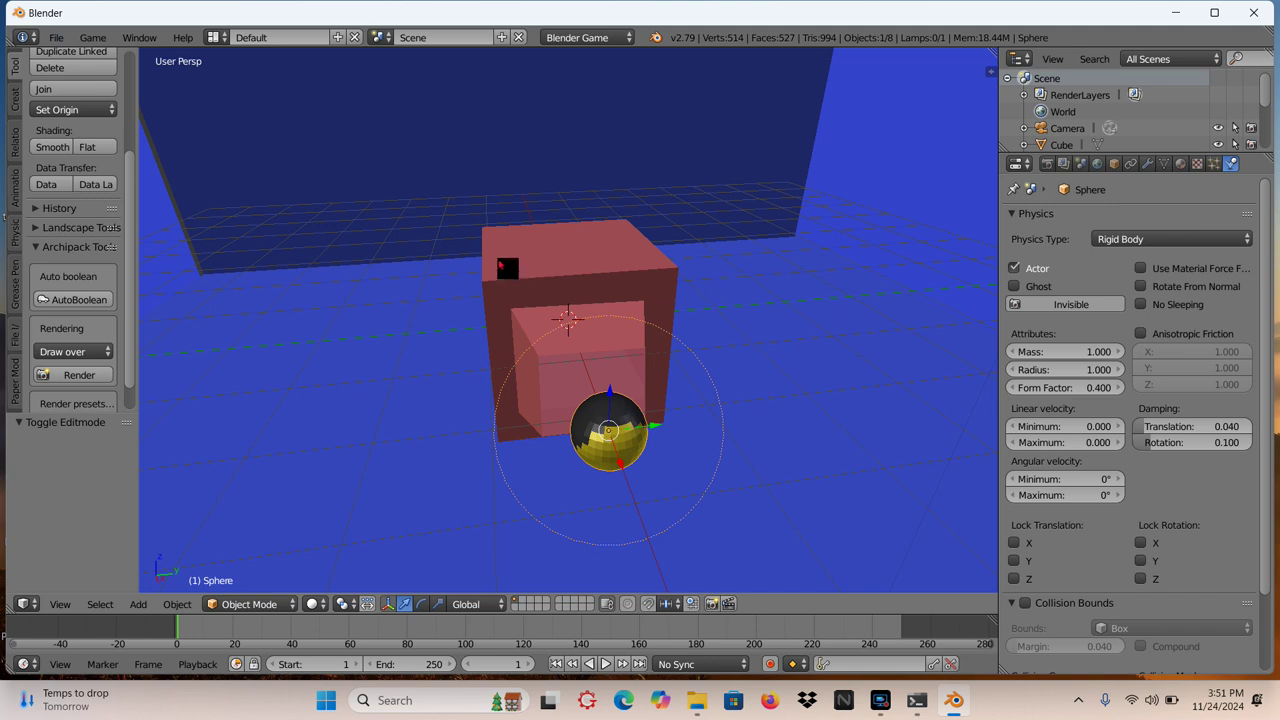
click(218, 40)
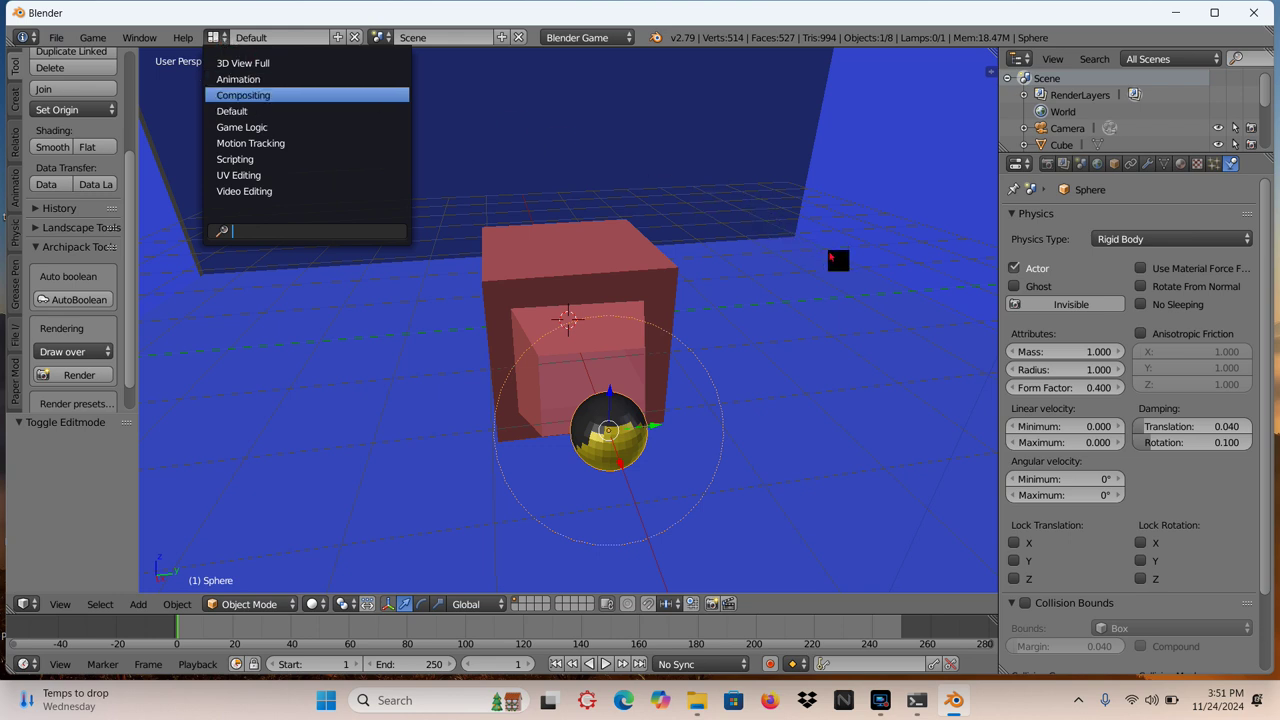
click(817, 319)
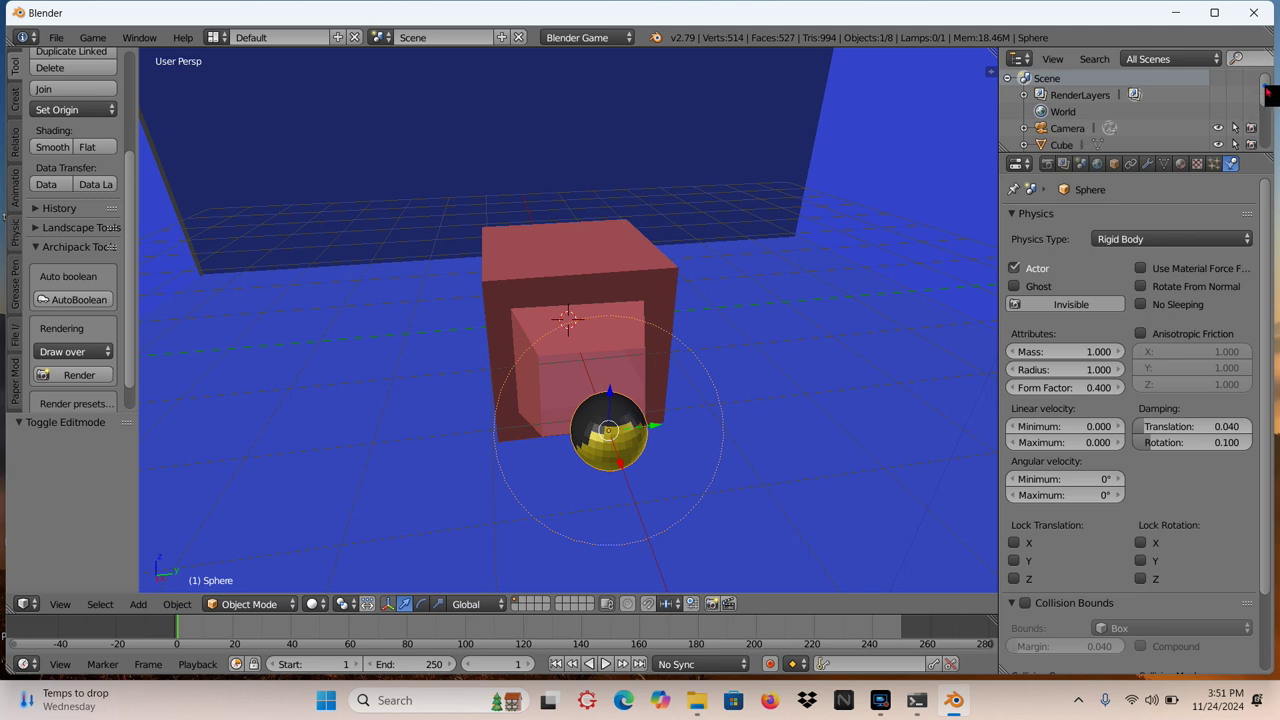
drag(1268, 92, 1273, 140)
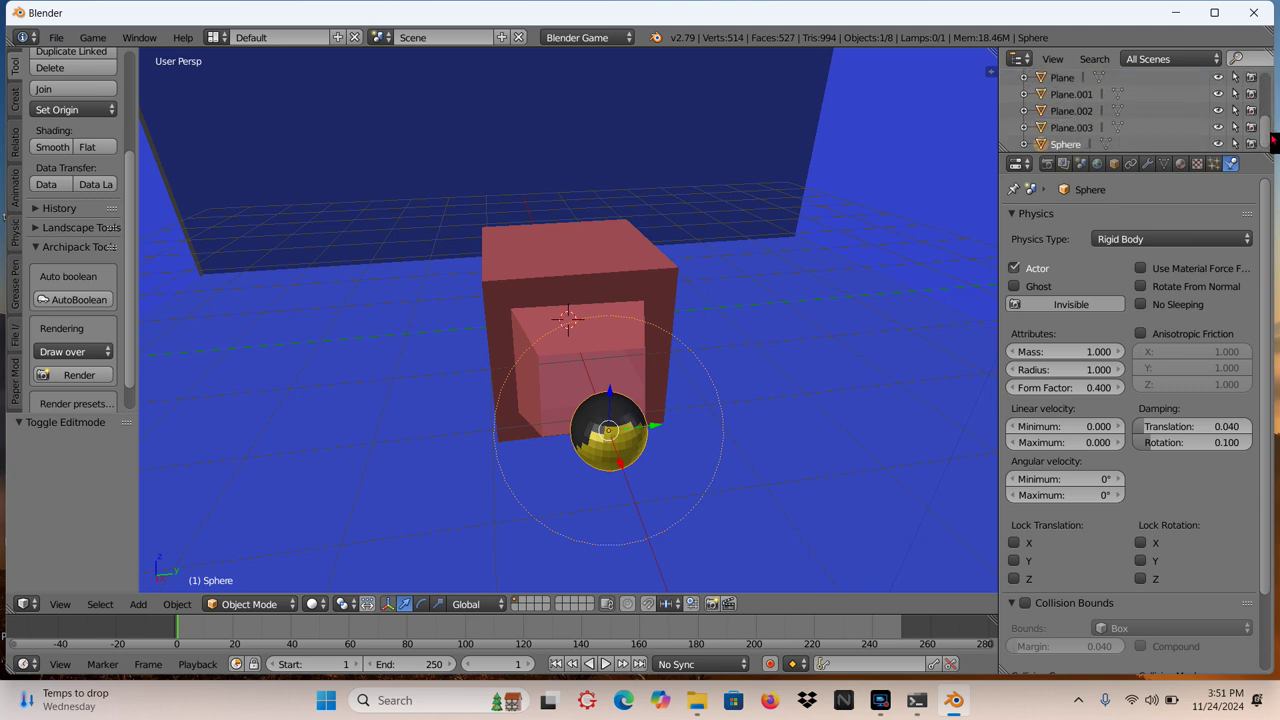
Step: Rename the black-and-yellow sphere object as bullet
right_click(1072, 146)
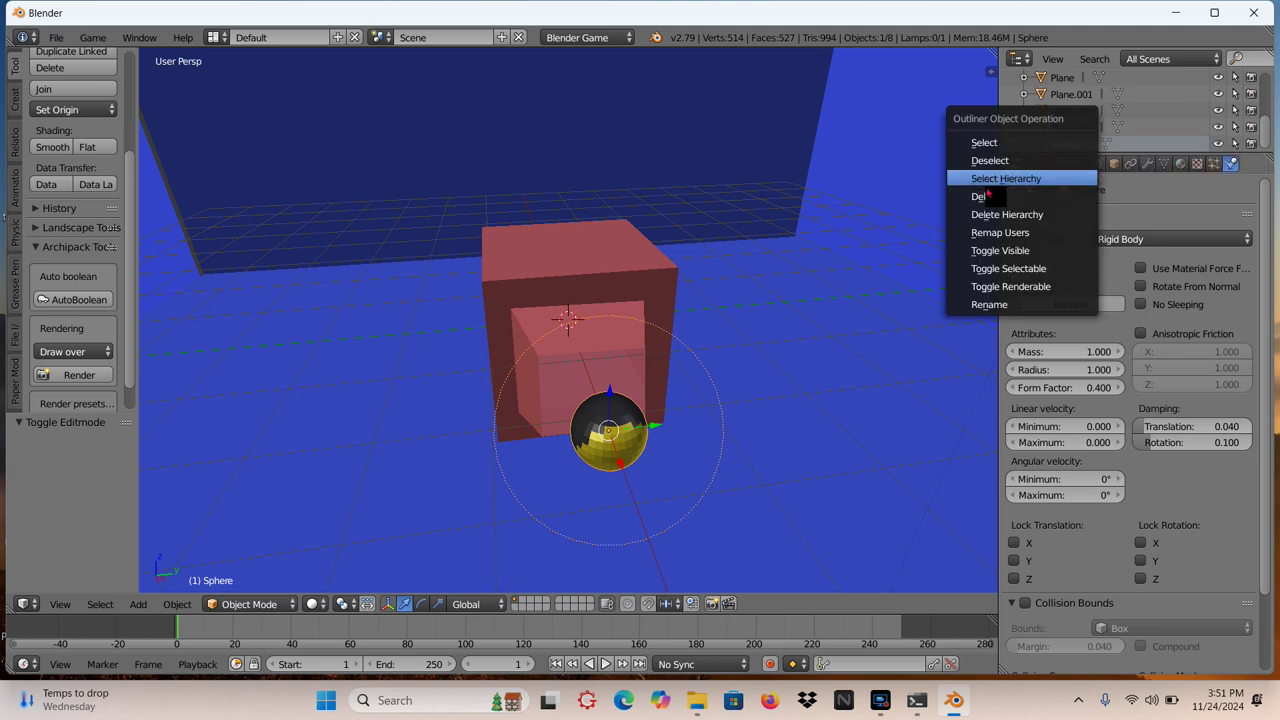
click(1008, 305)
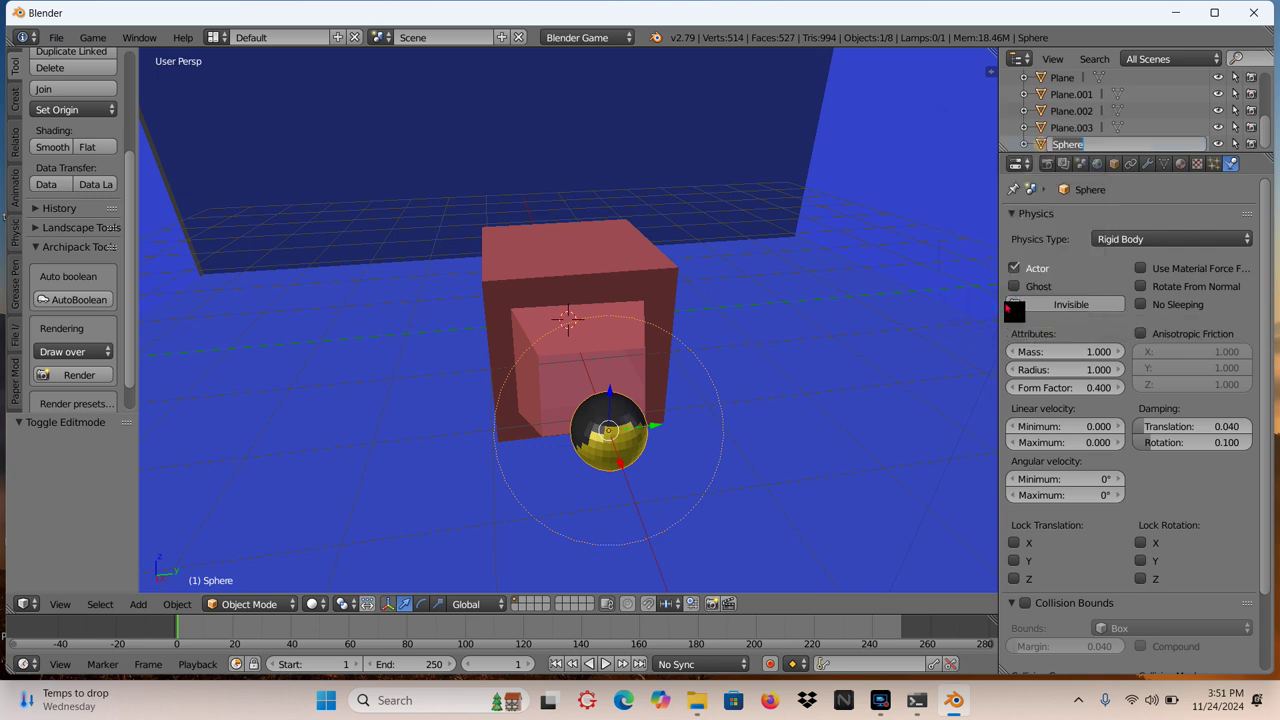
text(bu)
text(llet)
key(Return)
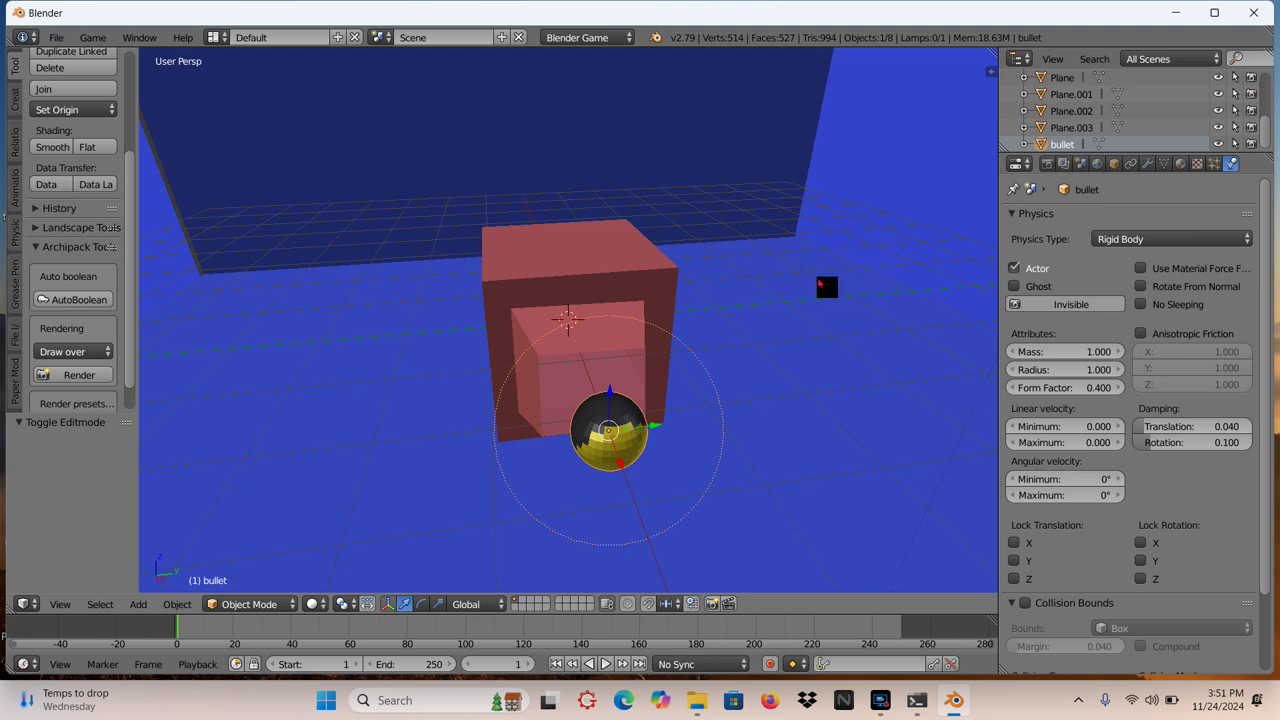
Step: Rename the open-fronted red cube as gun and switch to the Game Logic screen layout
right_click(568, 278)
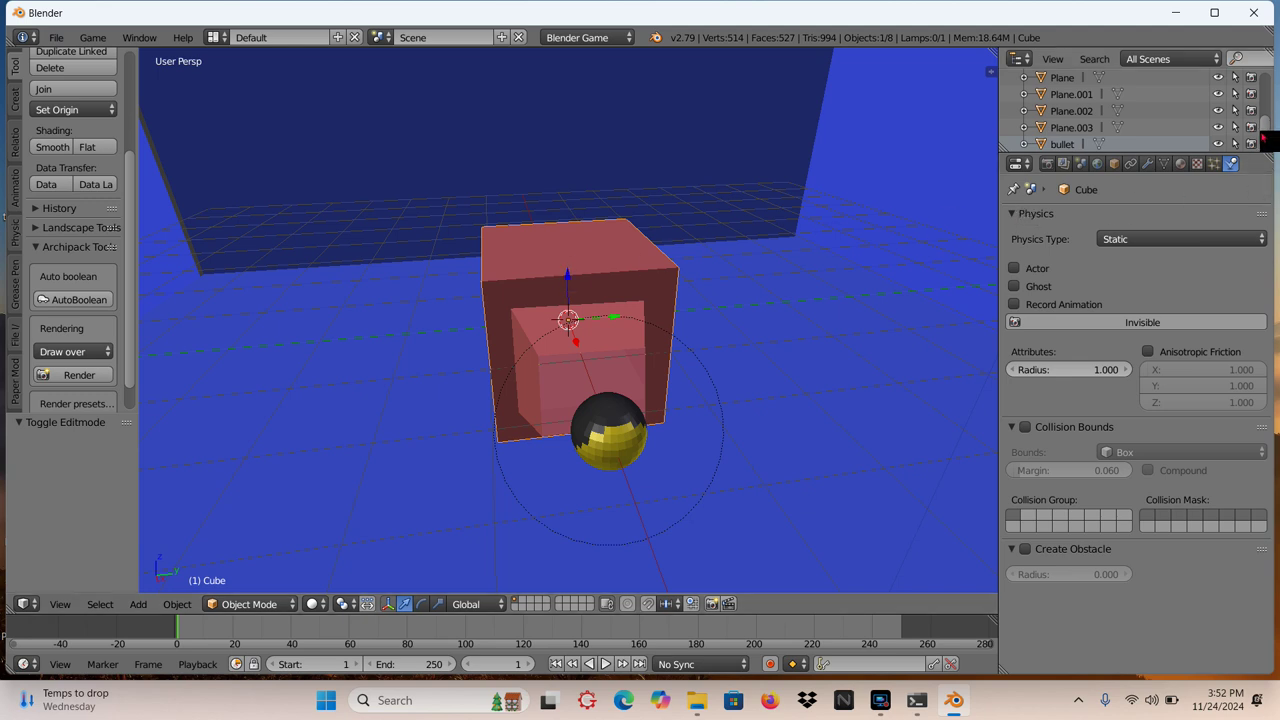
mouse_move(1264, 132)
mouse_down()
mouse_move(1258, 90)
mouse_move(1259, 108)
mouse_up()
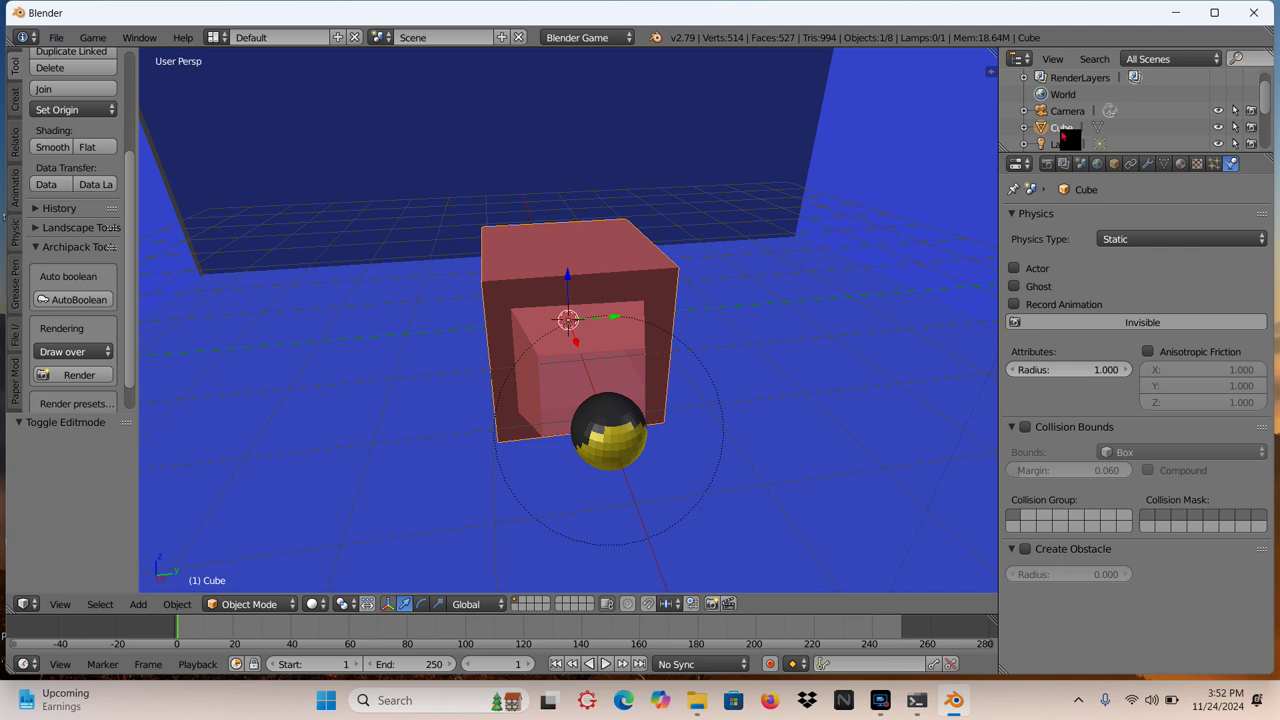
right_click(1062, 132)
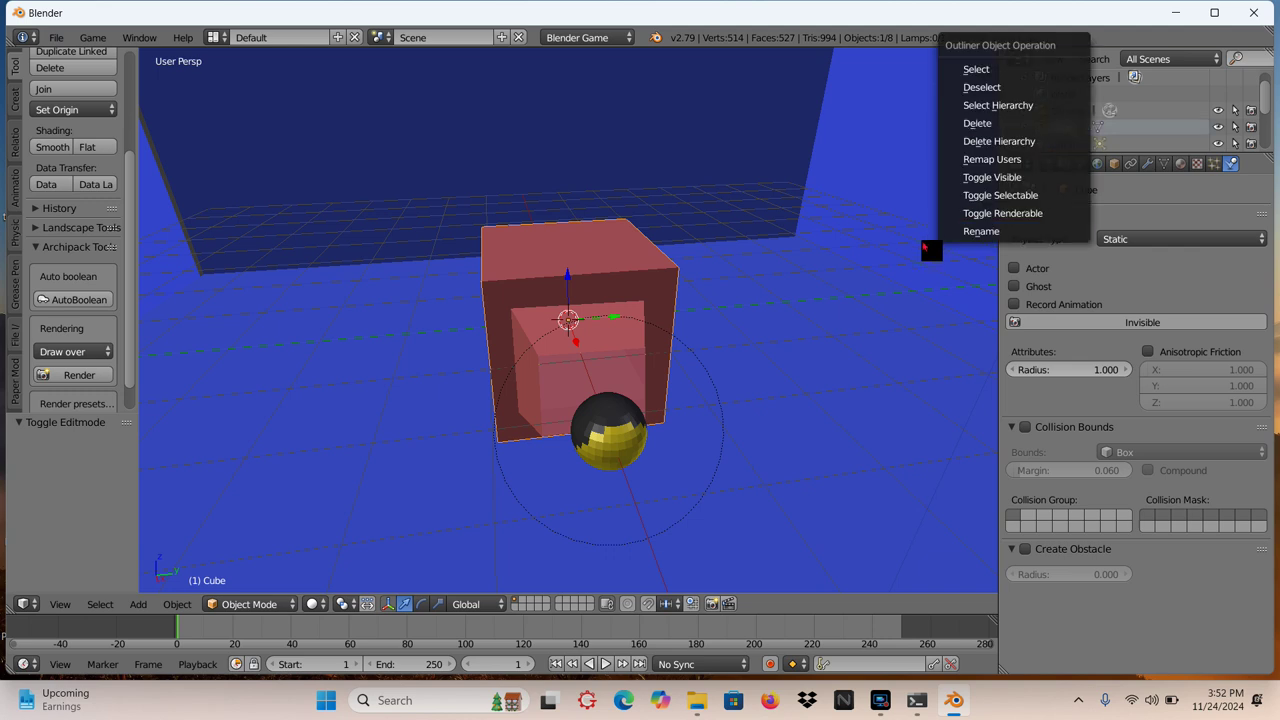
click(1011, 232)
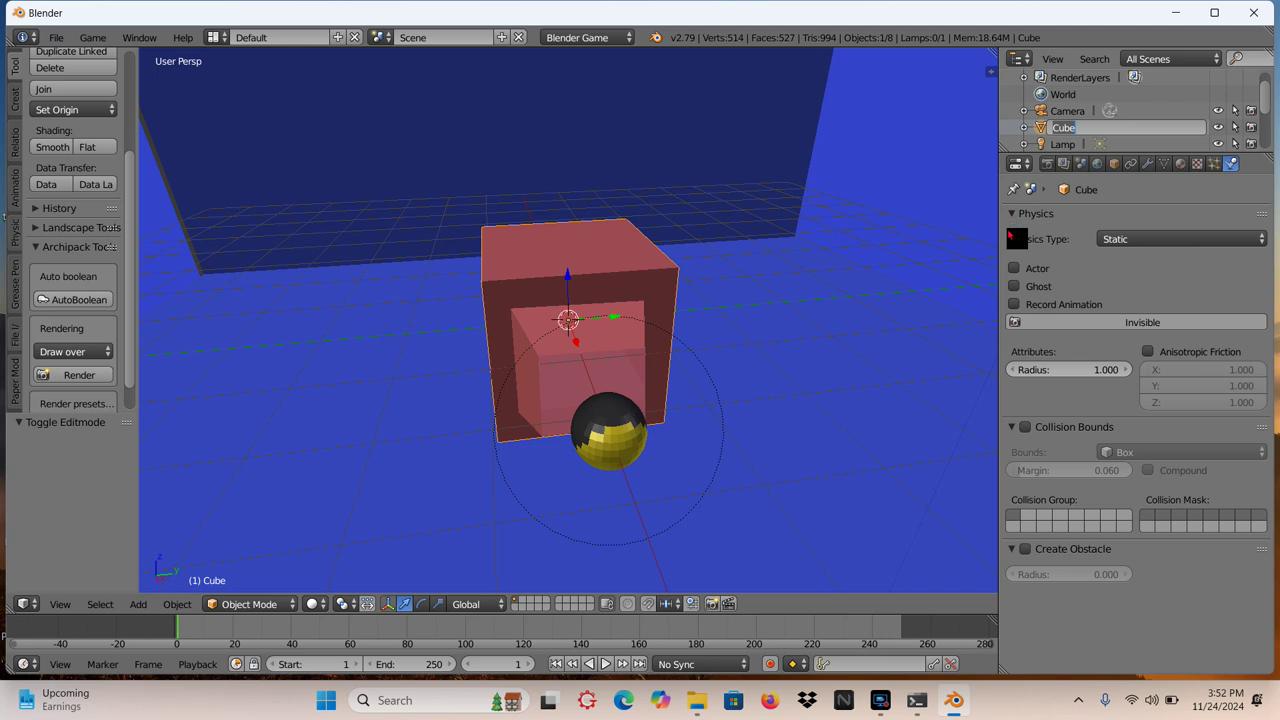
text(gun)
key(Return)
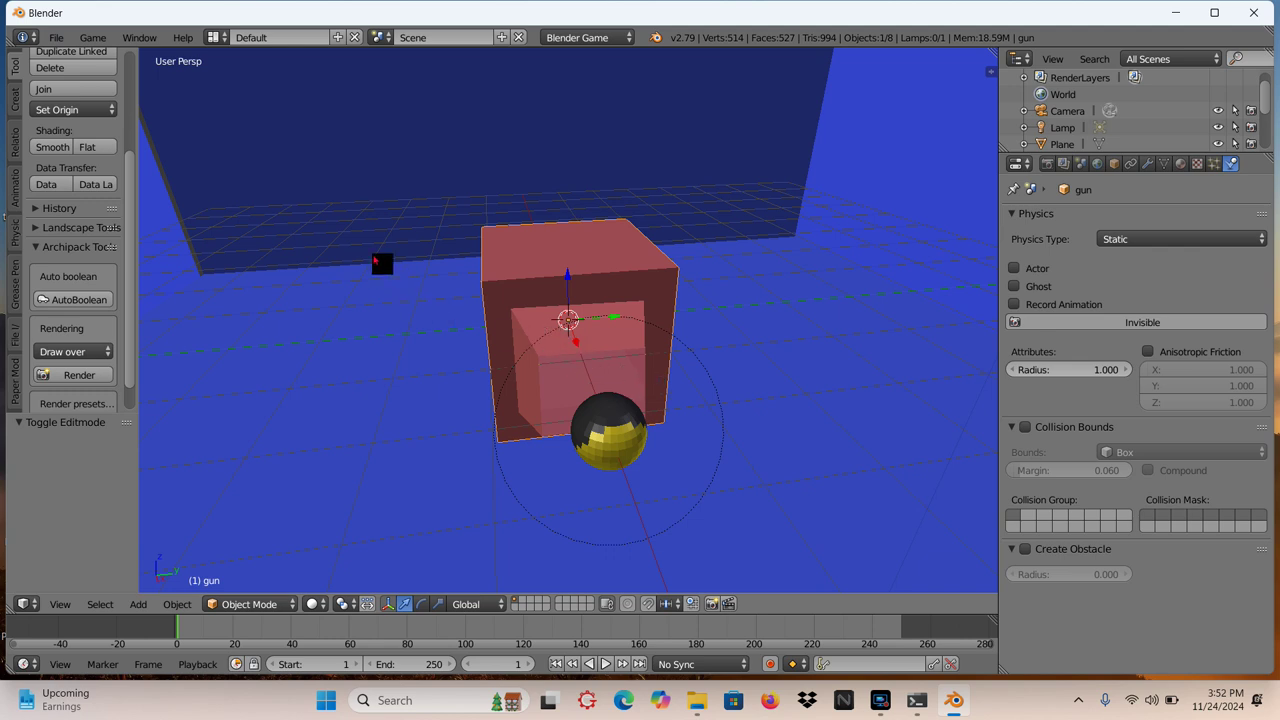
click(215, 39)
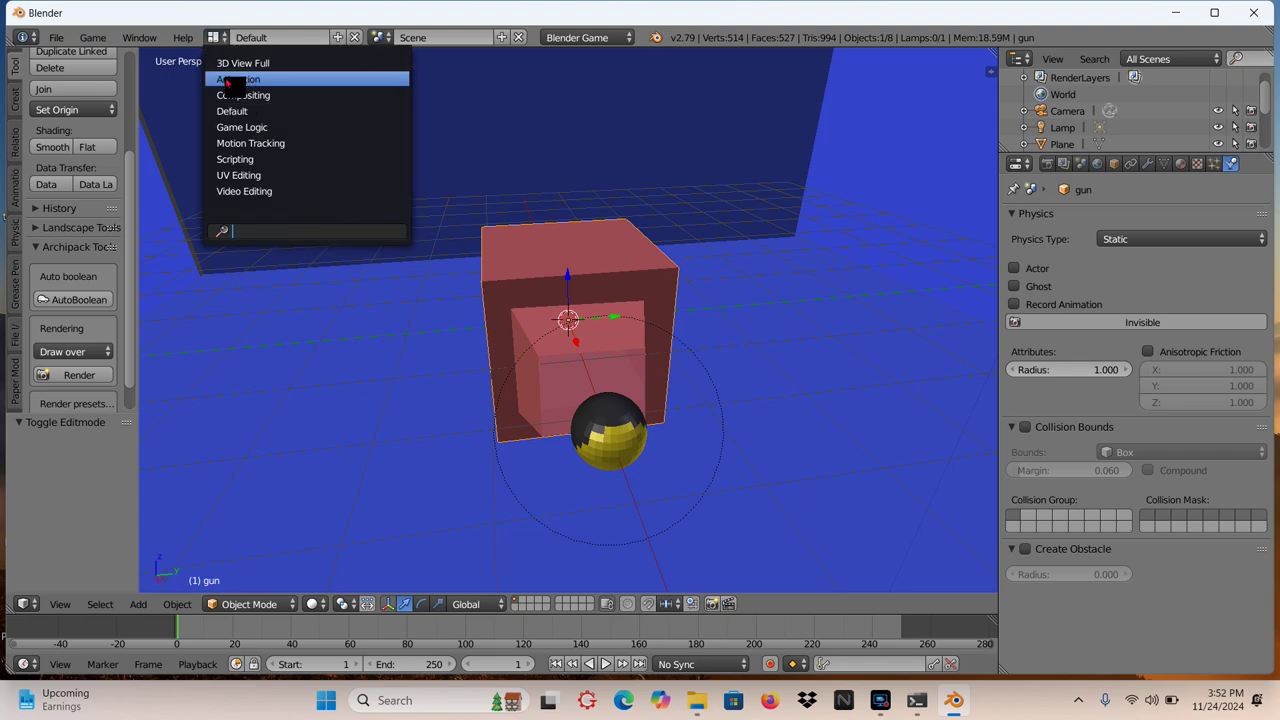
click(240, 128)
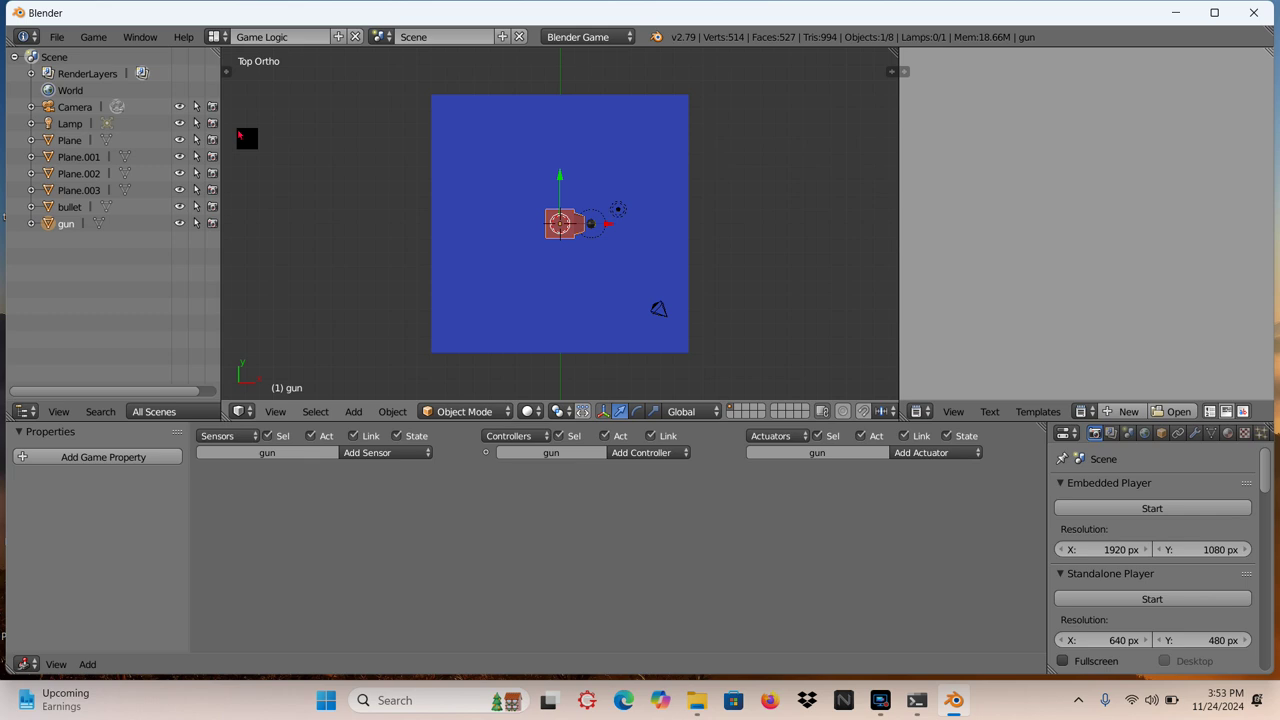
Step: Add an Always sensor, an And controller and an Edit Object actuator to the gun
click(400, 457)
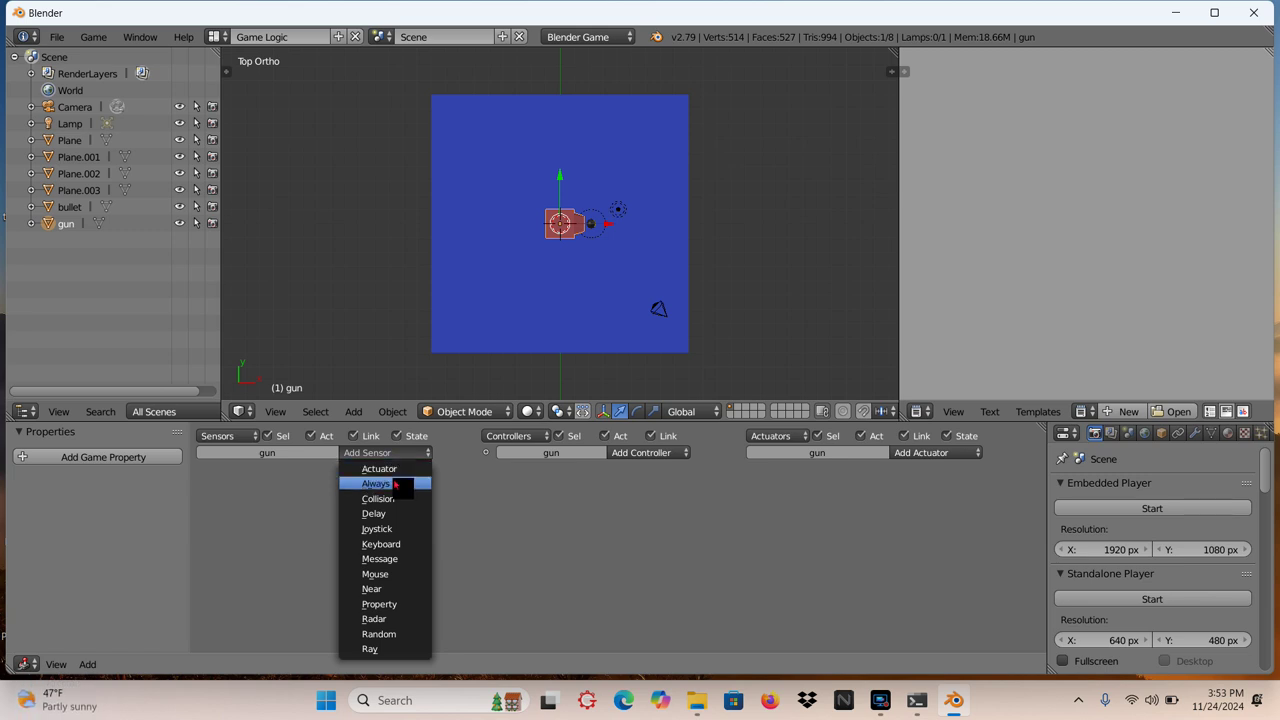
click(396, 484)
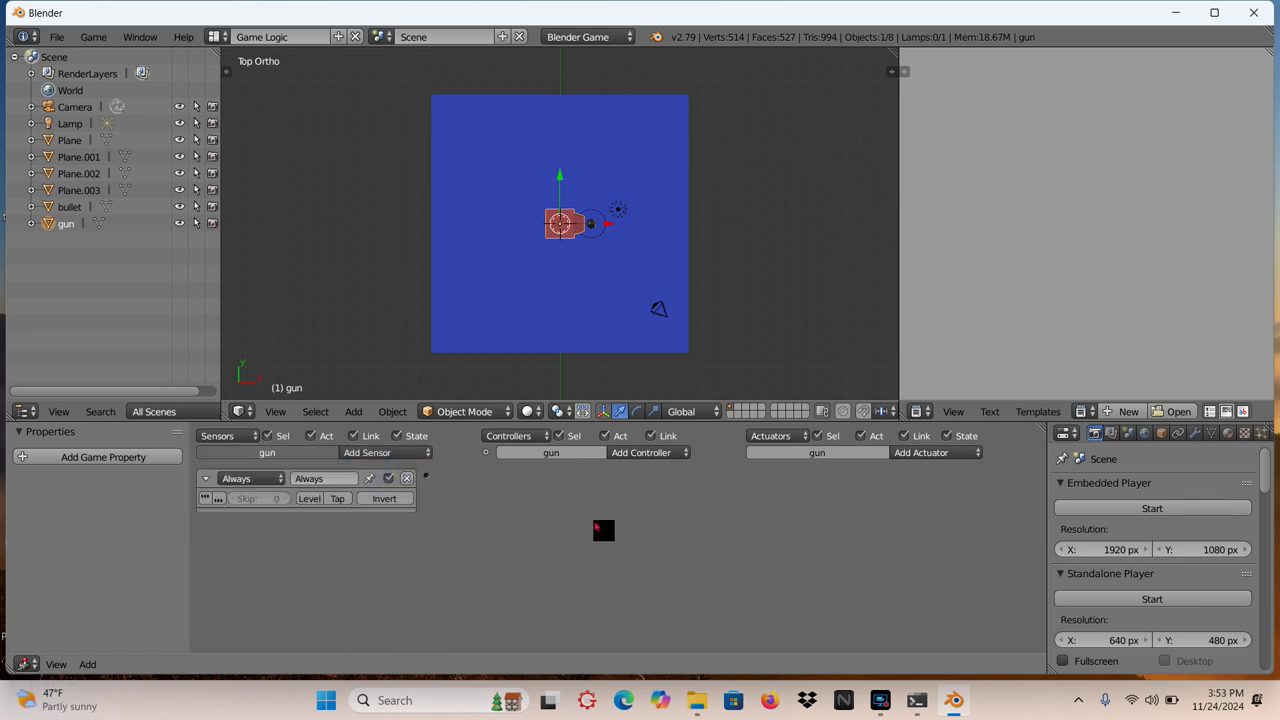
click(624, 456)
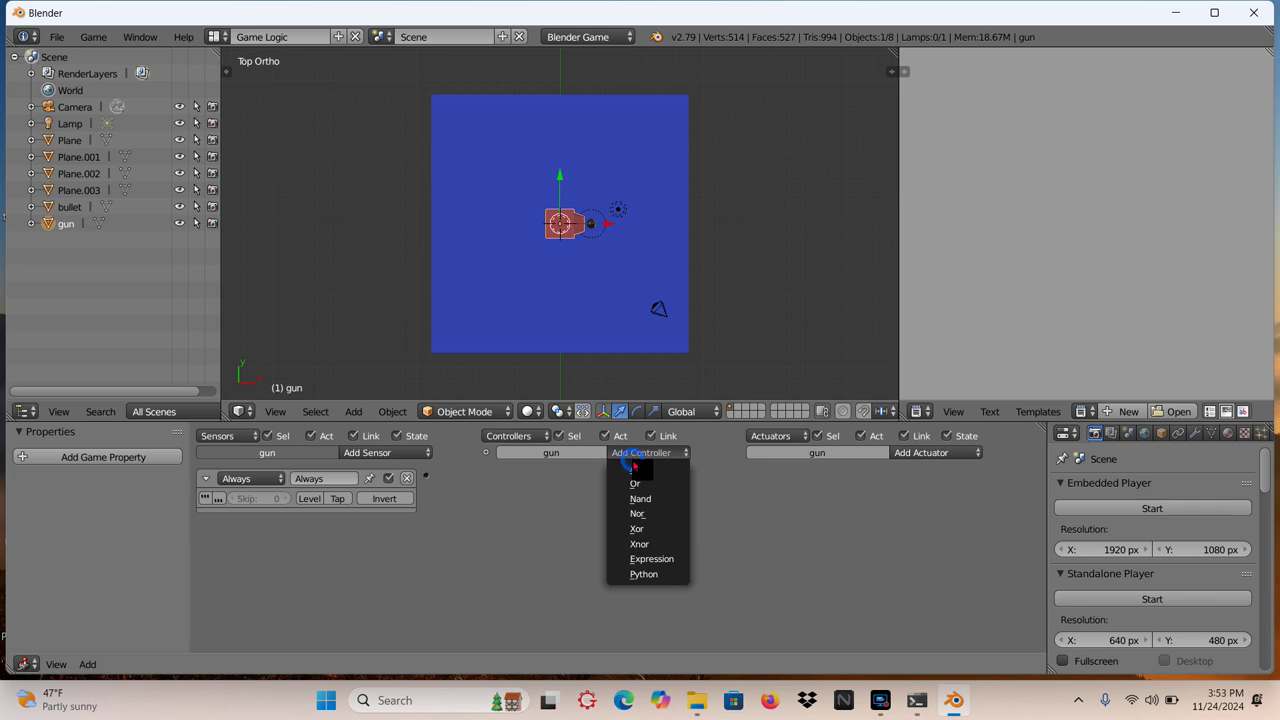
click(632, 467)
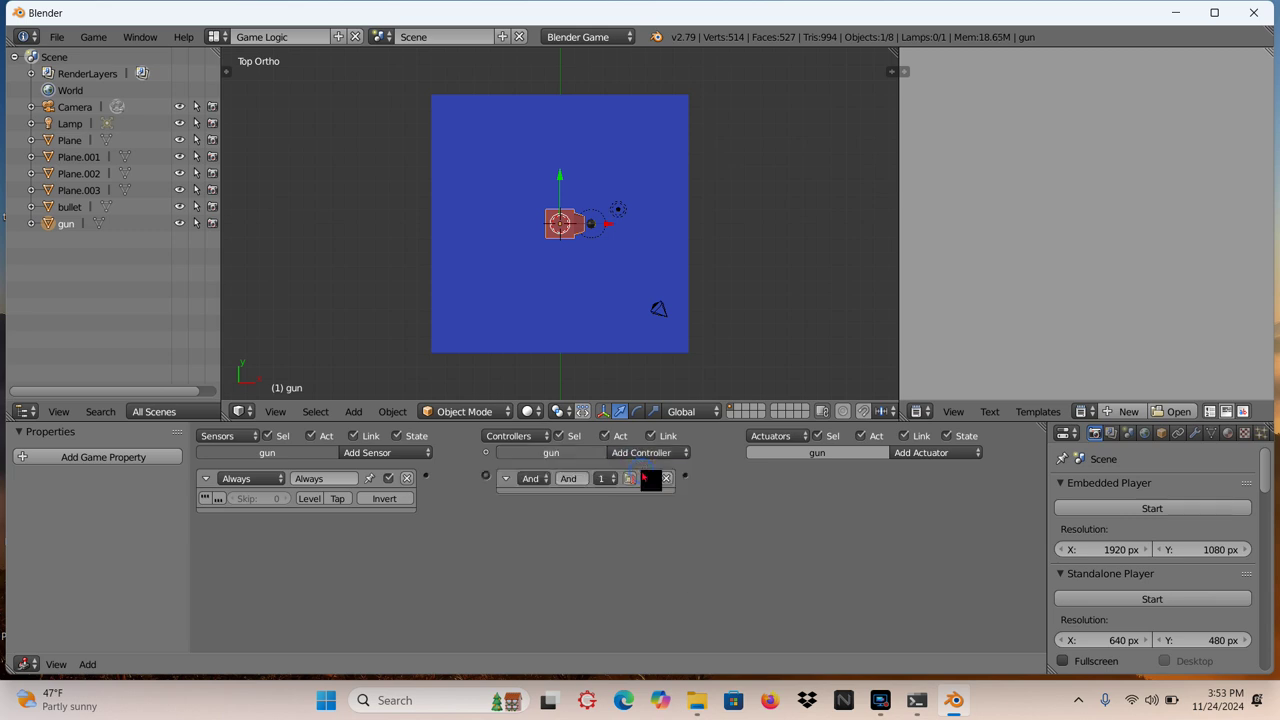
click(942, 457)
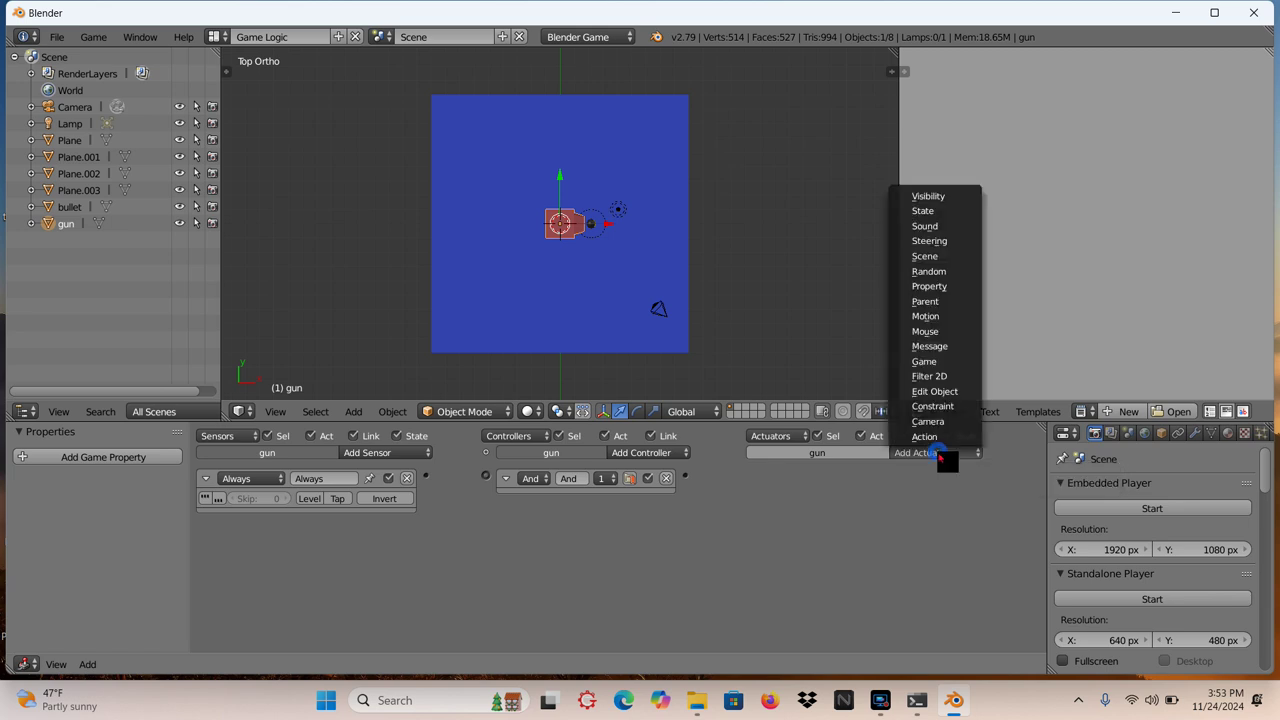
click(942, 392)
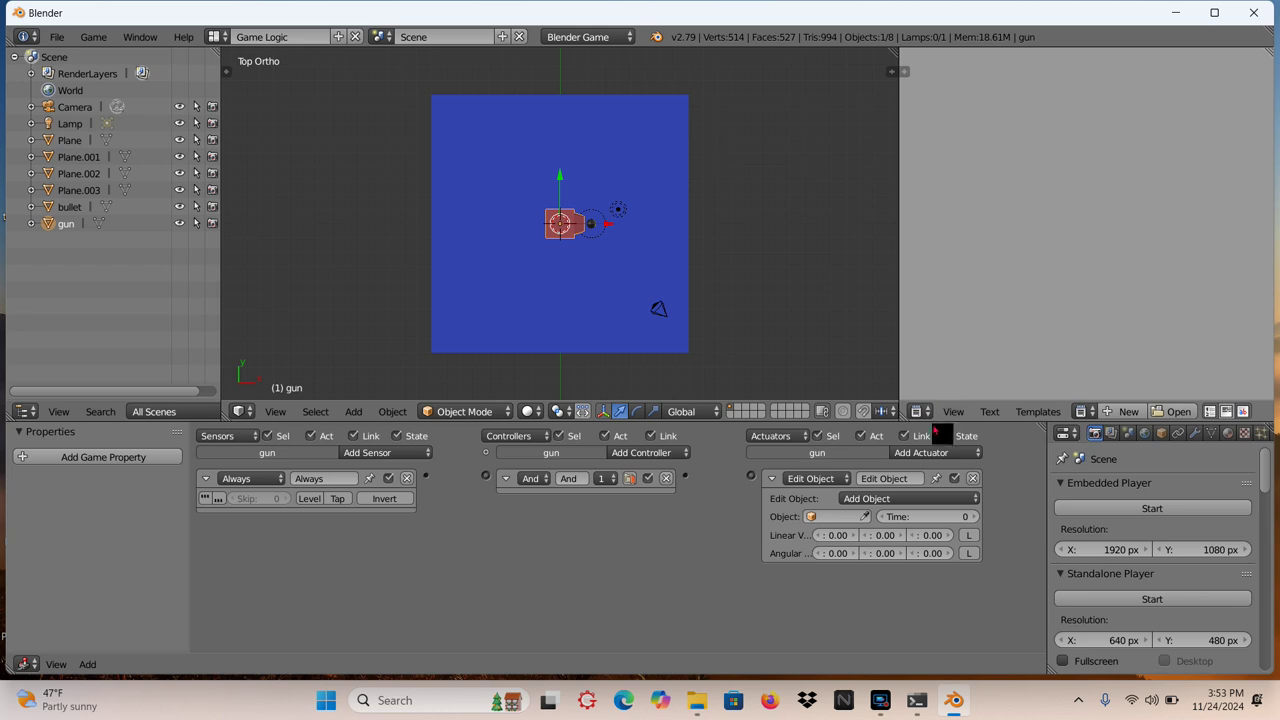
Step: Set the gun's Edit Object actuator to End Object and link its sensor, controller and actuator together
click(826, 517)
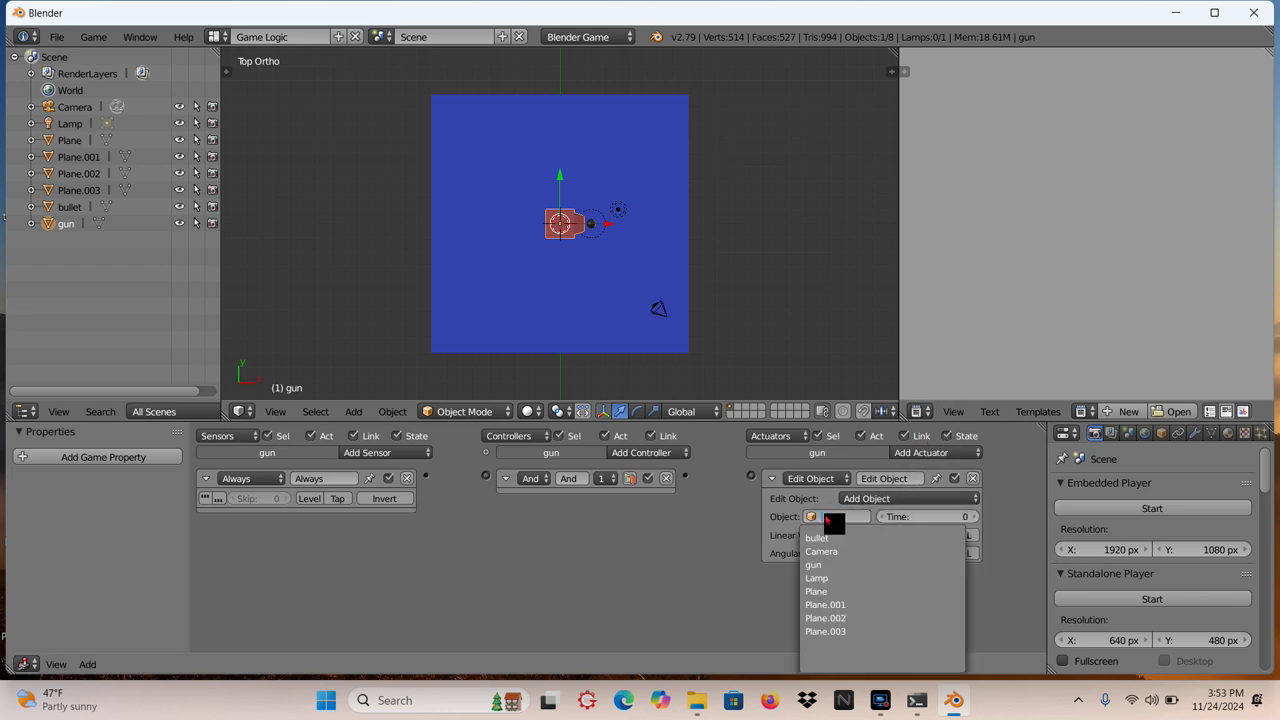
click(858, 503)
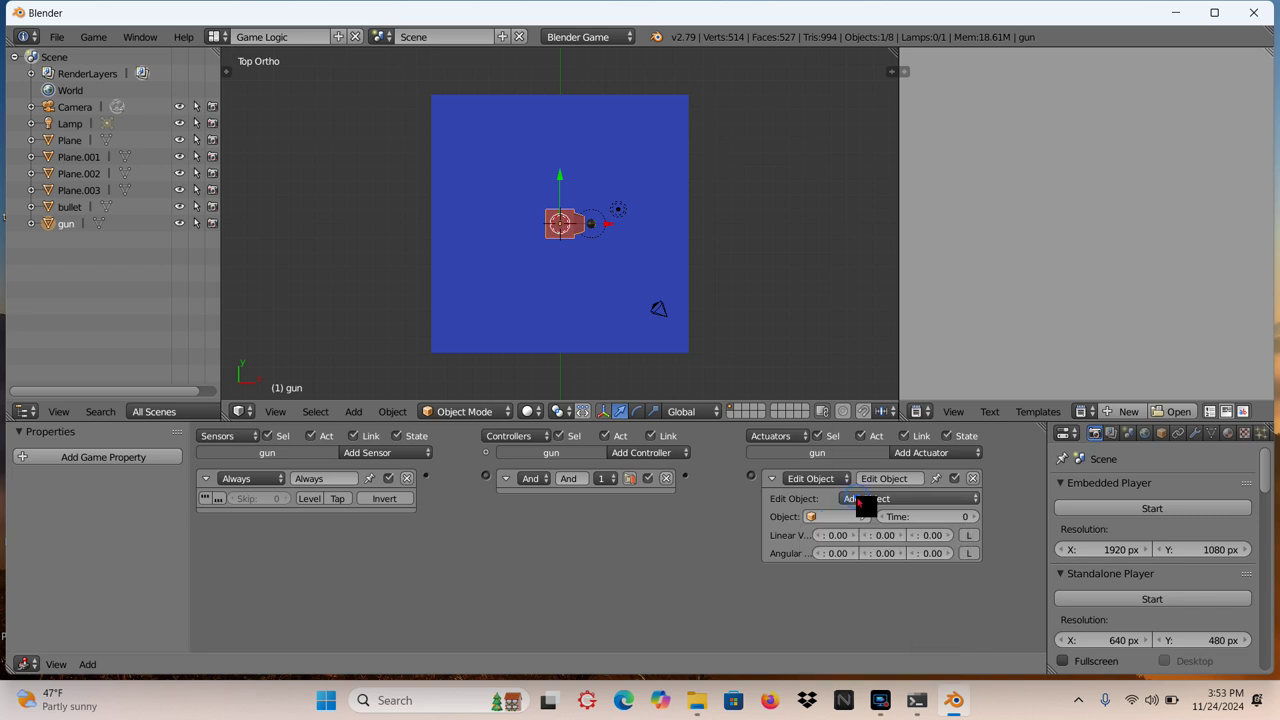
click(858, 503)
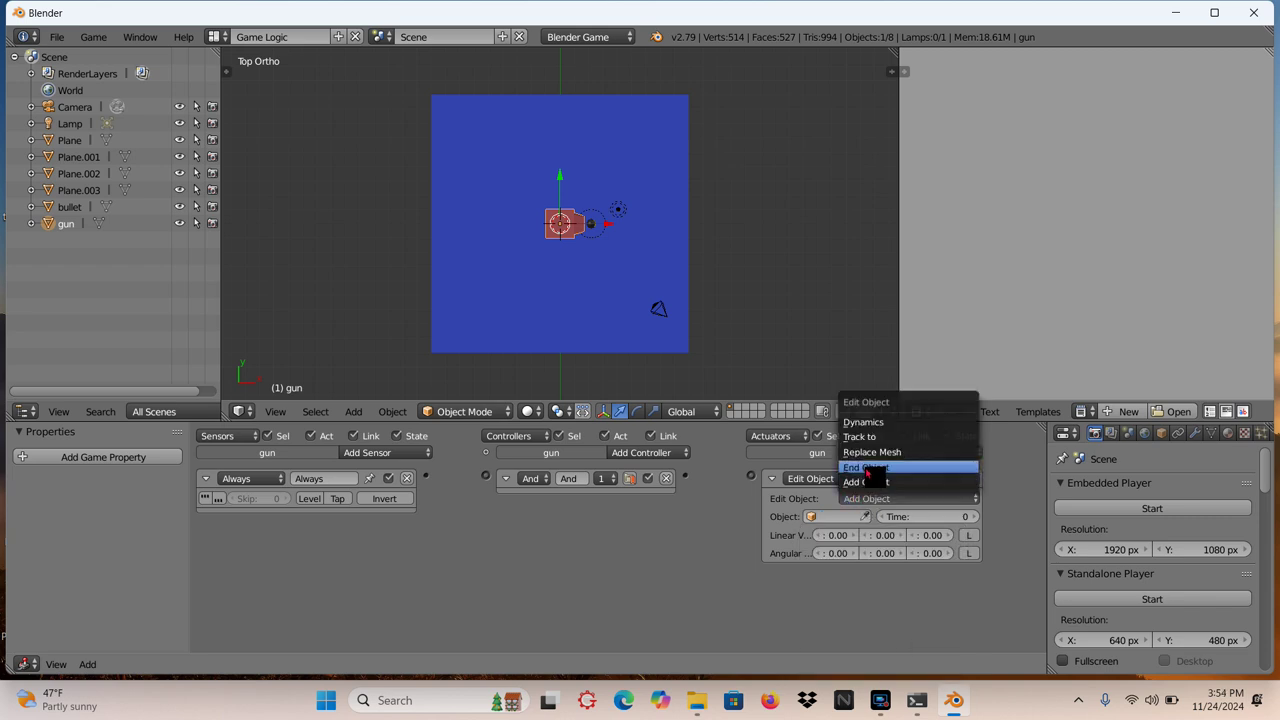
click(867, 468)
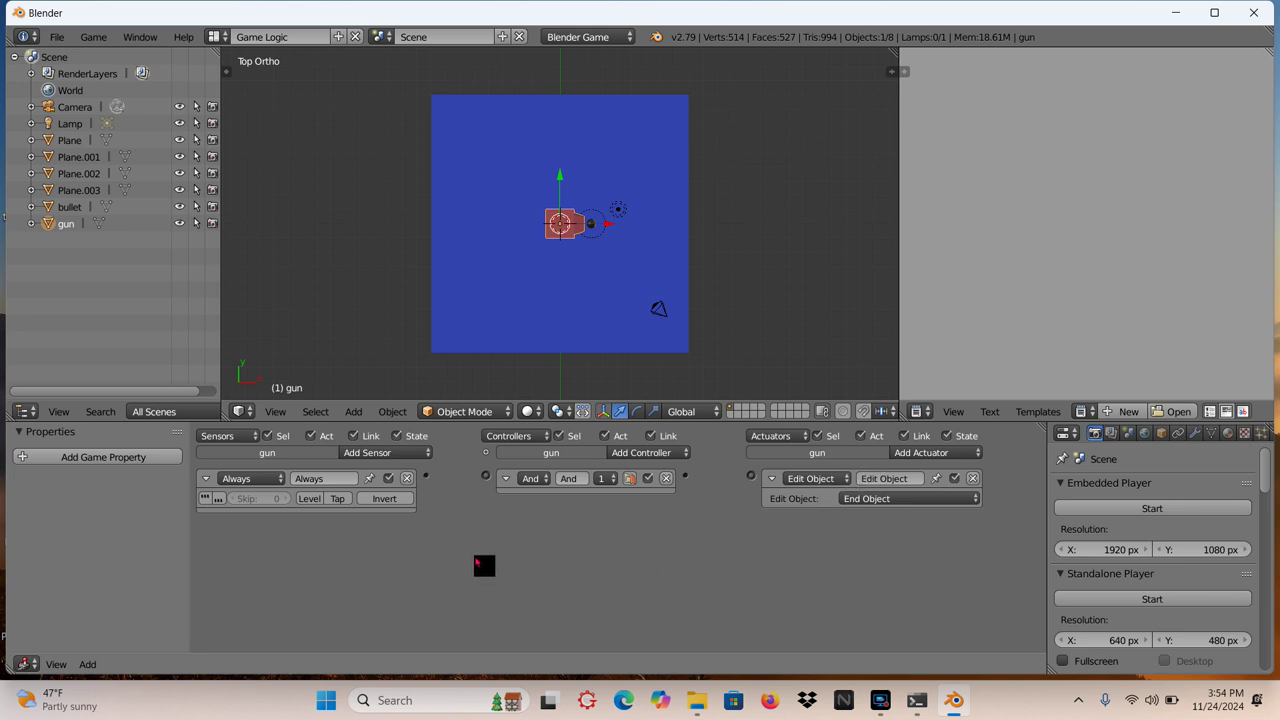
drag(425, 477, 483, 478)
drag(486, 478, 429, 484)
drag(685, 478, 751, 479)
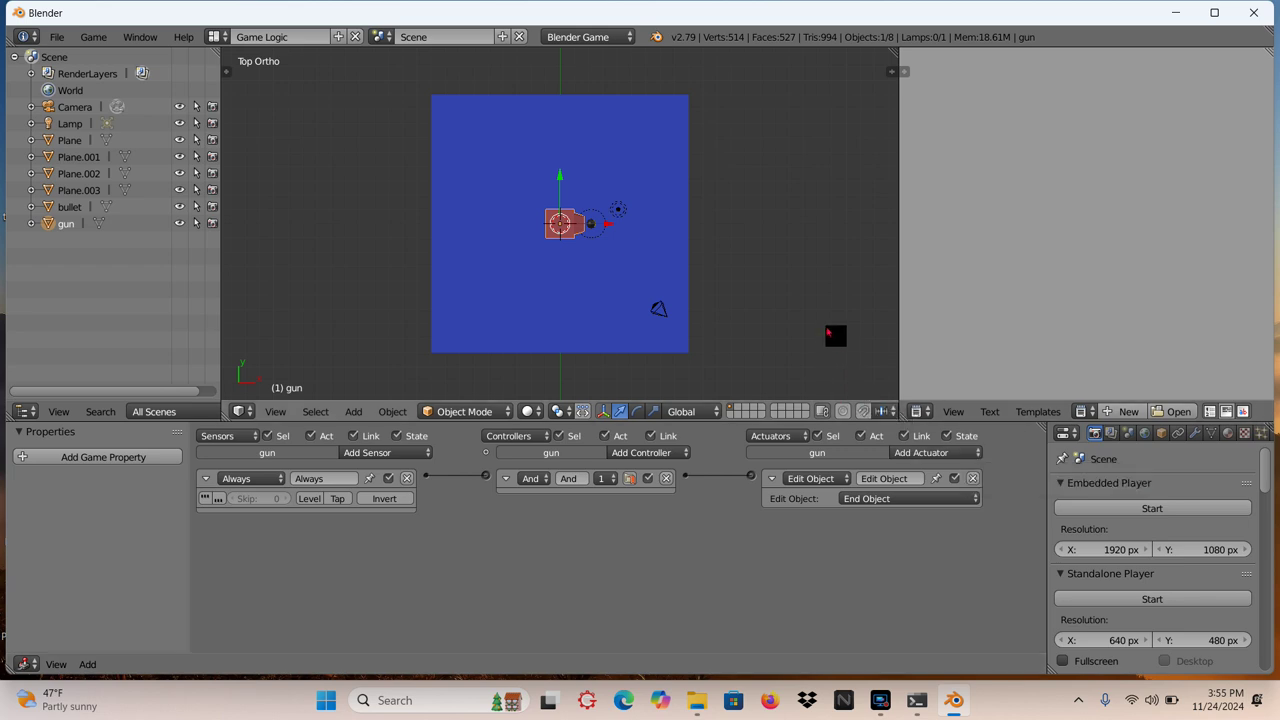
Step: Remove the Always sensor, the And controller and the Edit Object actuator from the gun
click(406, 478)
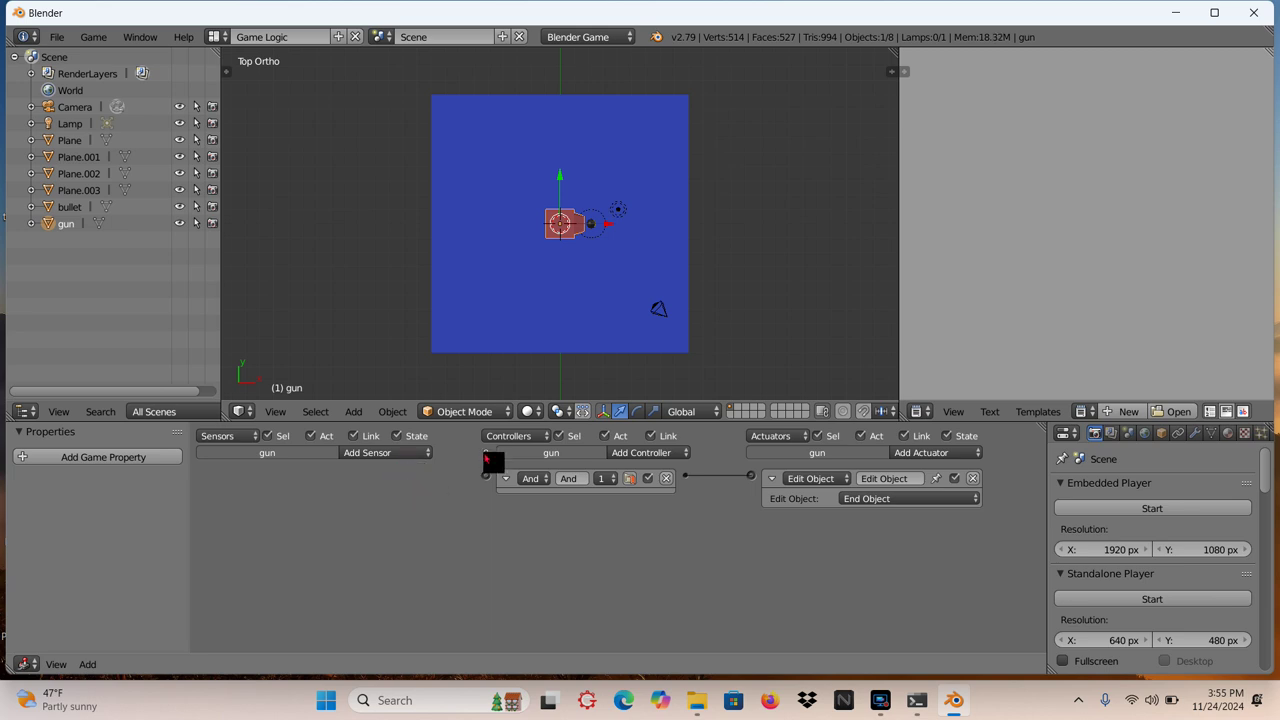
click(666, 479)
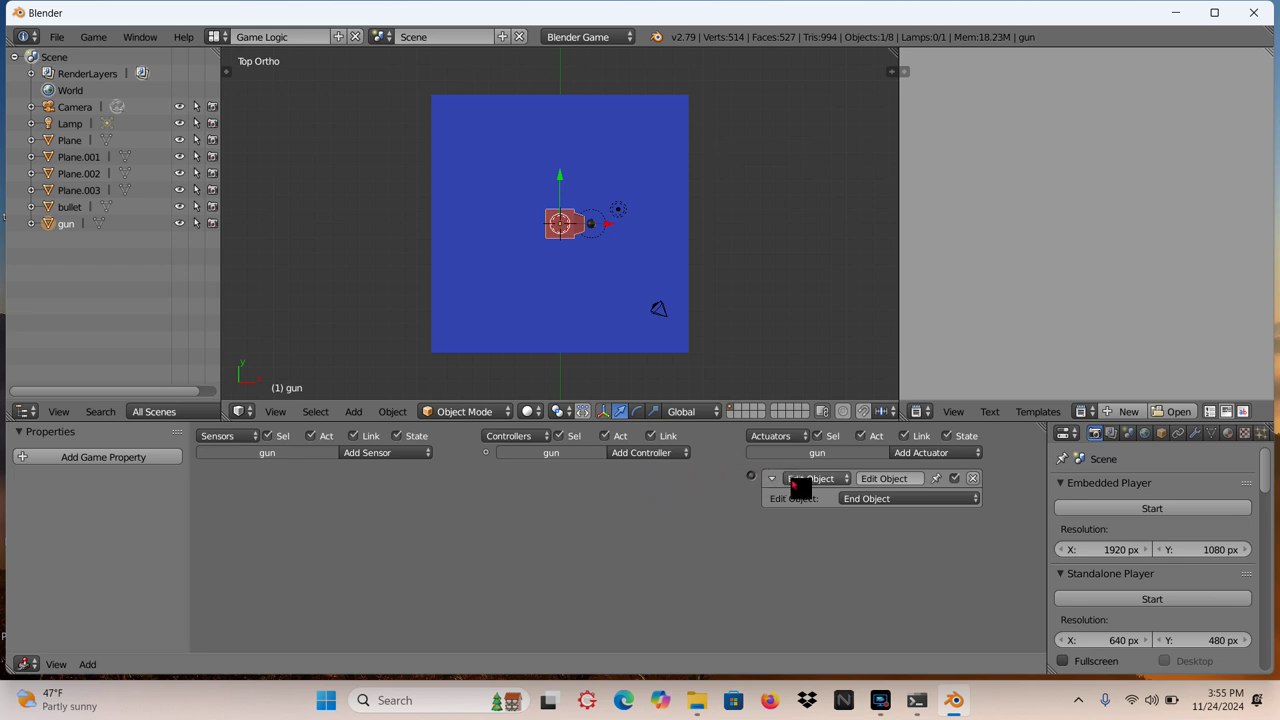
click(975, 479)
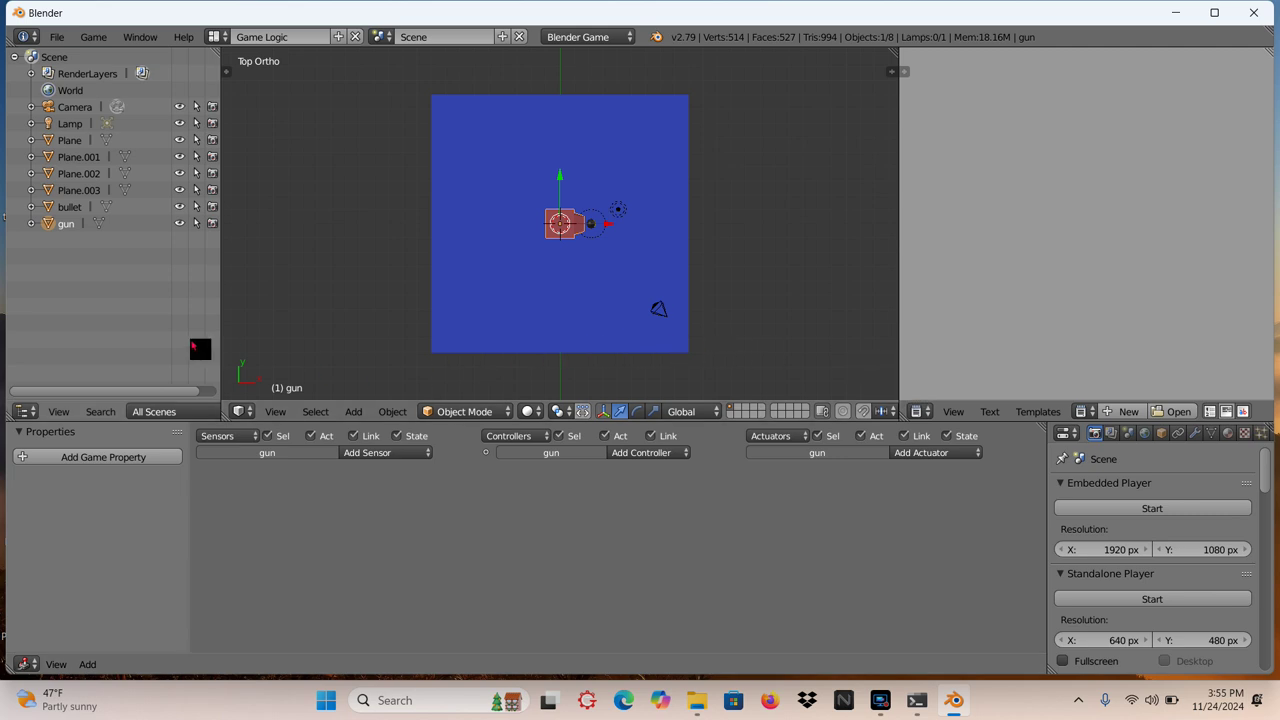
Step: Select the bullet and give it an Always sensor, an And controller and an Edit Object actuator
click(66, 207)
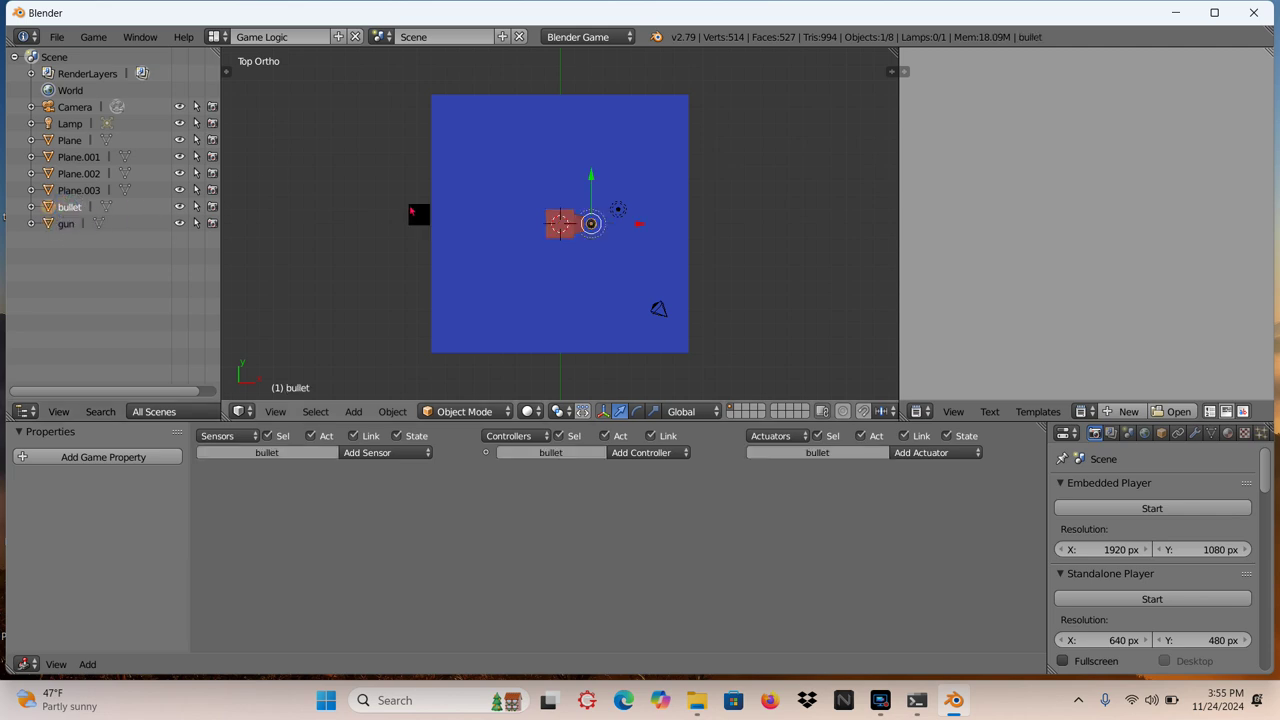
click(406, 456)
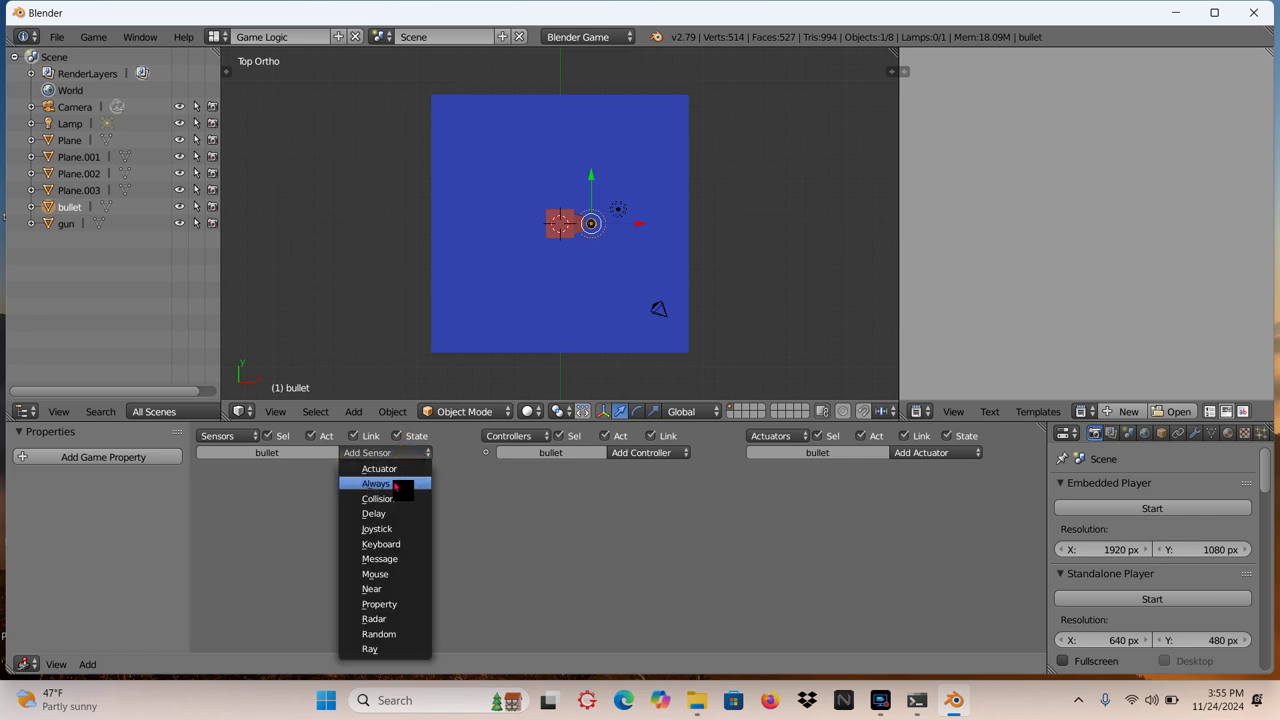
click(395, 485)
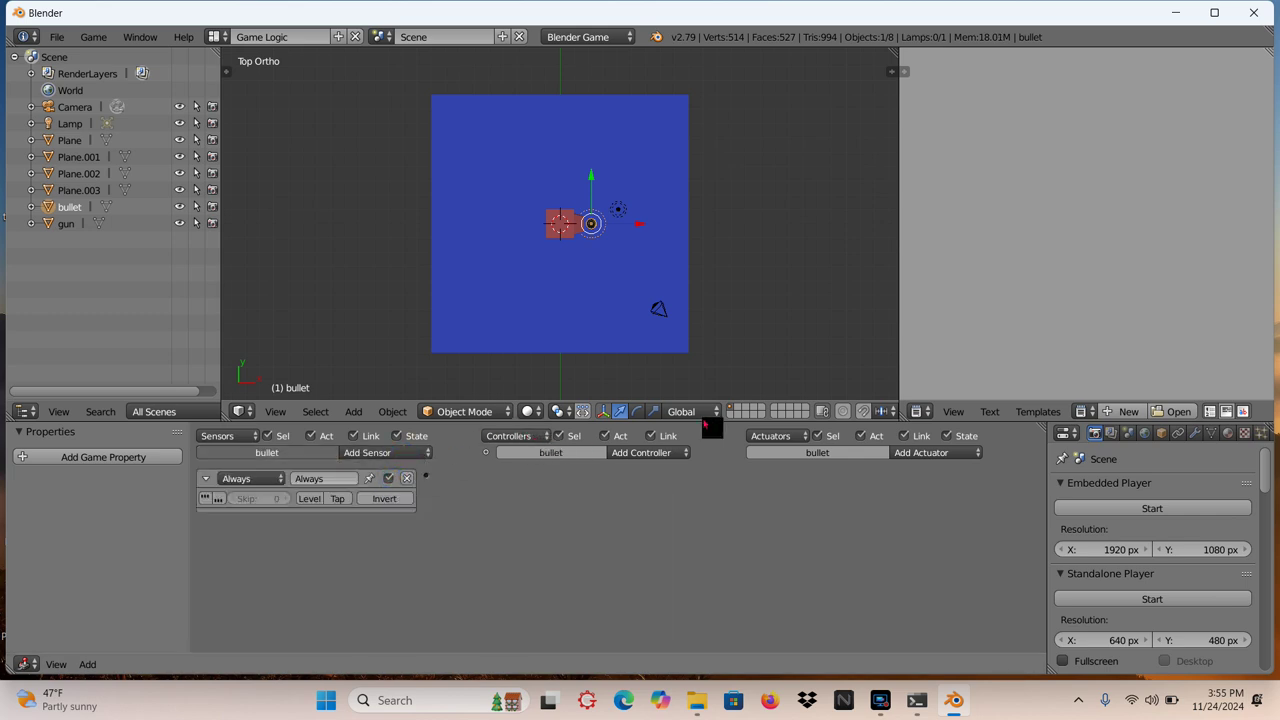
click(665, 455)
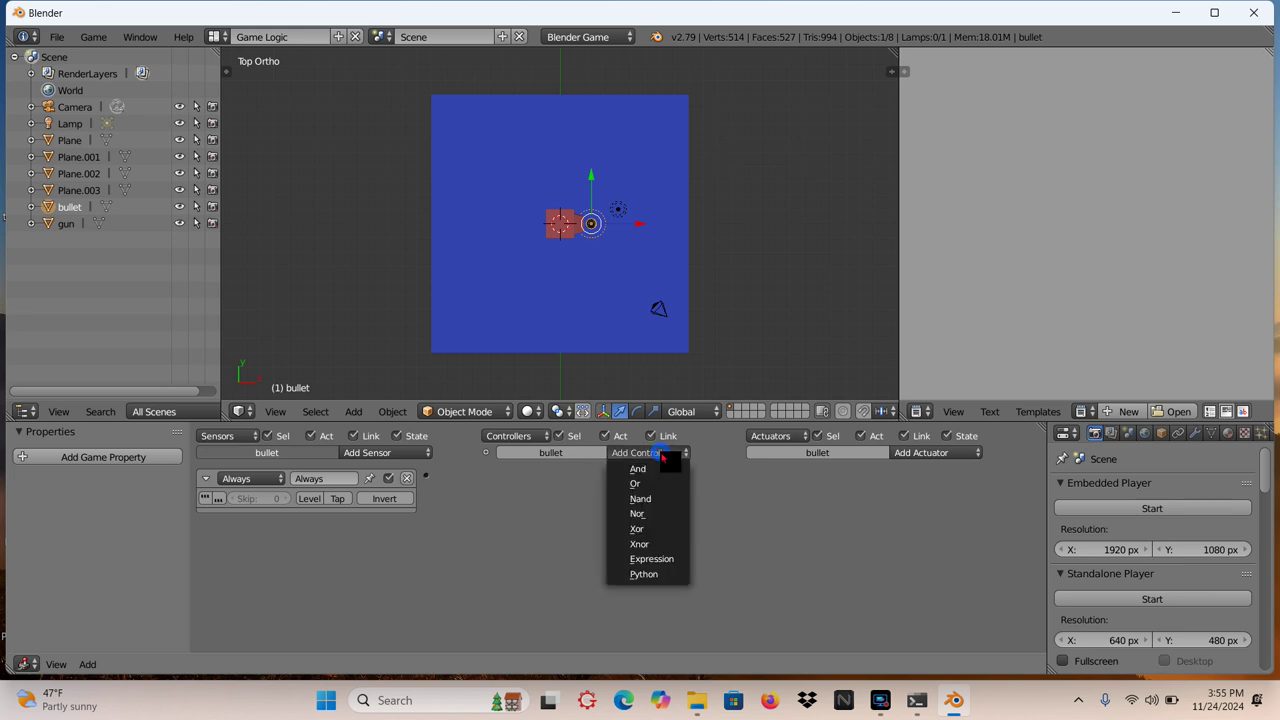
click(658, 470)
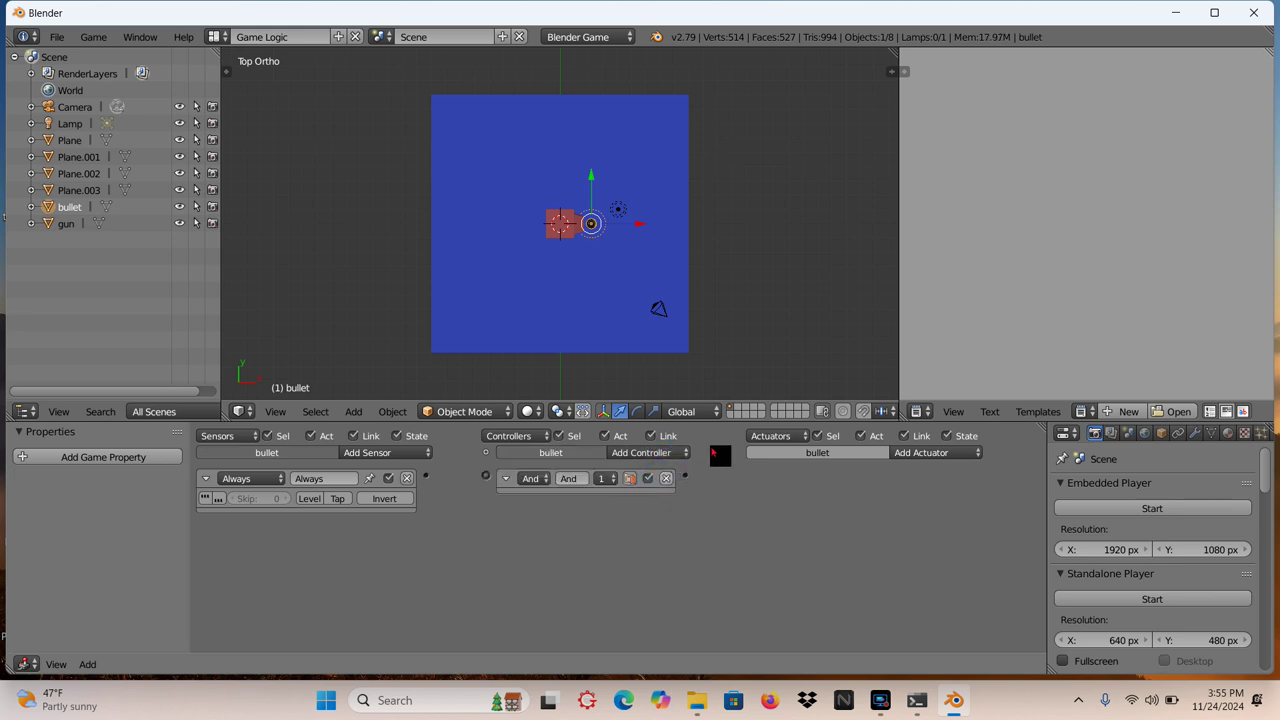
click(938, 453)
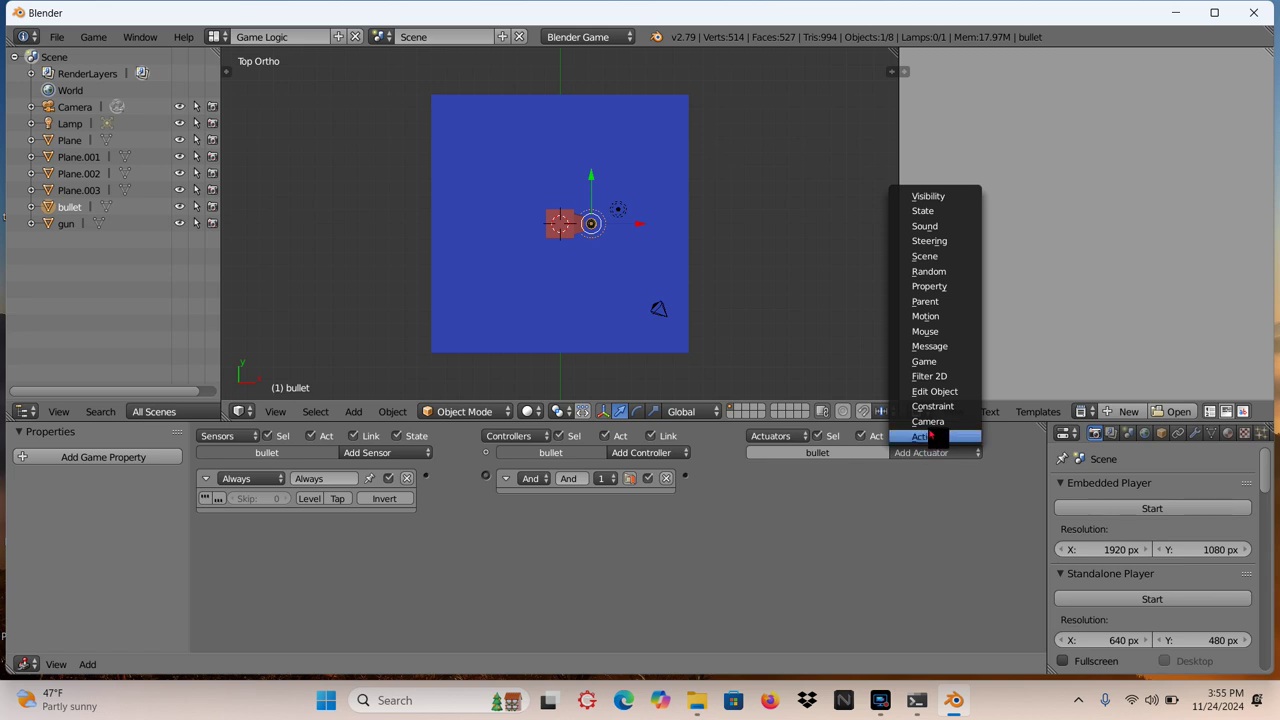
click(932, 391)
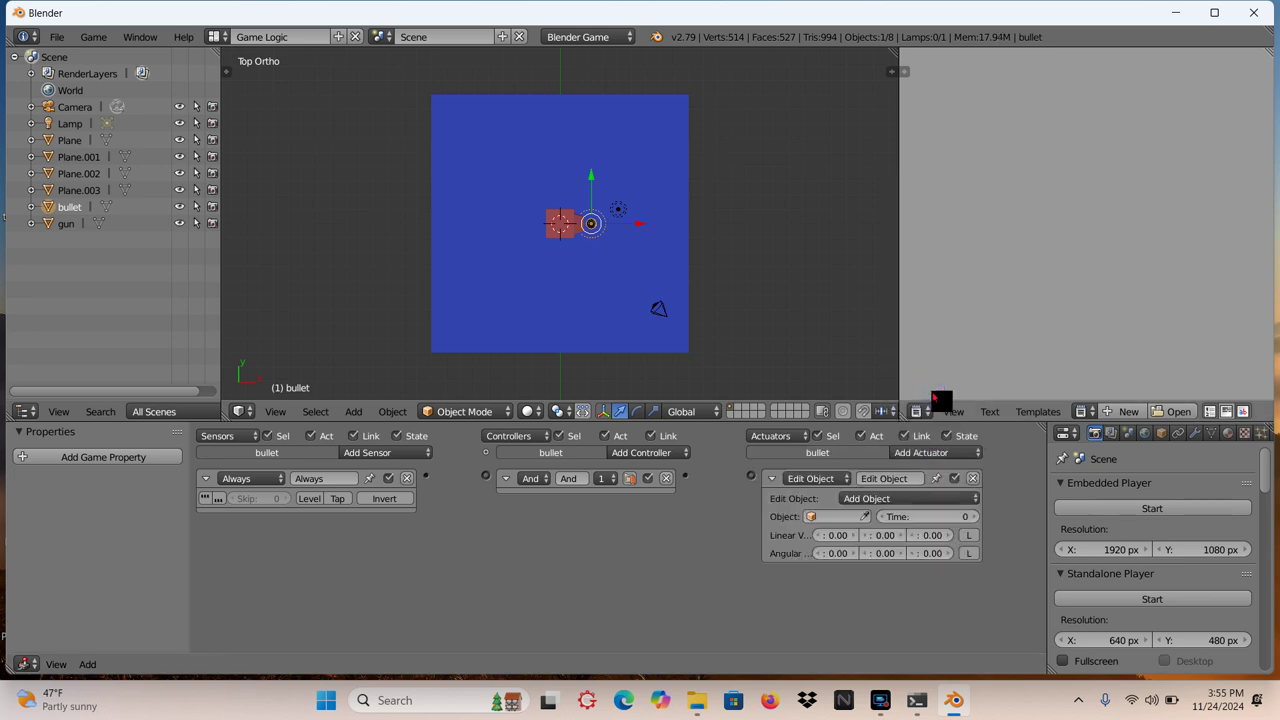
Step: Set the bullet's Edit Object actuator to End Object and link its sensor, controller and actuator in a chain
click(896, 500)
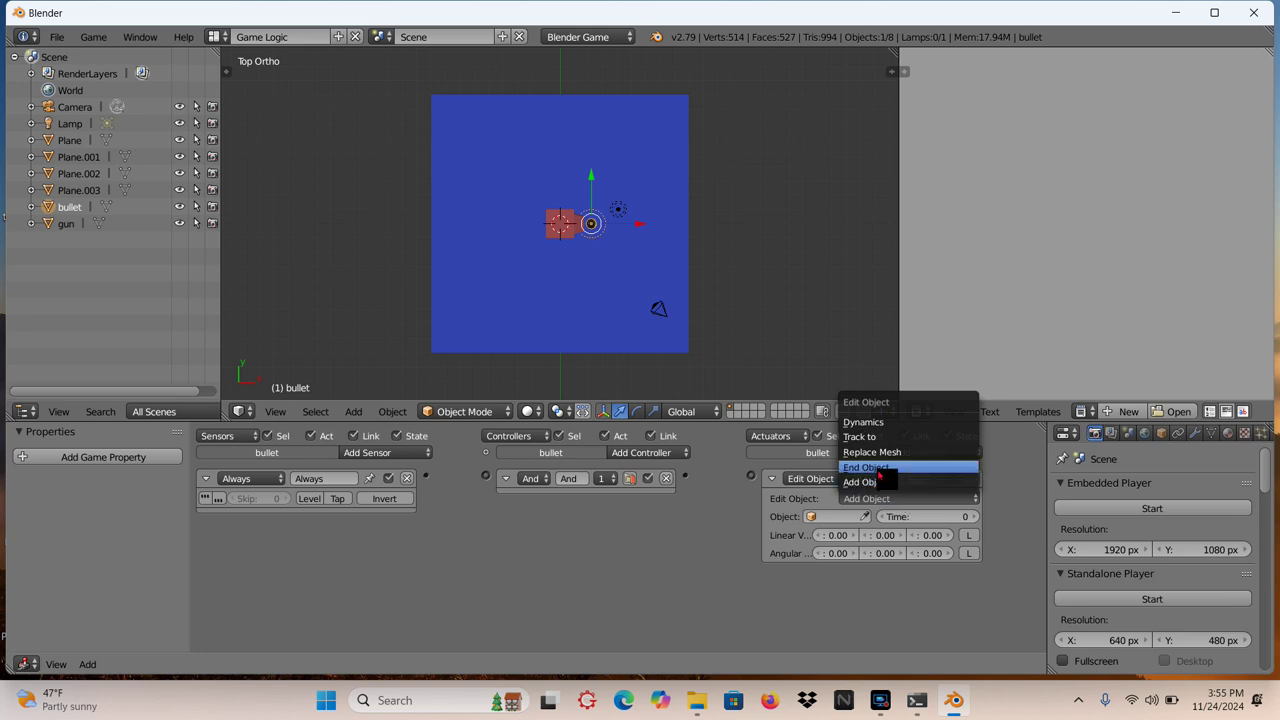
click(879, 470)
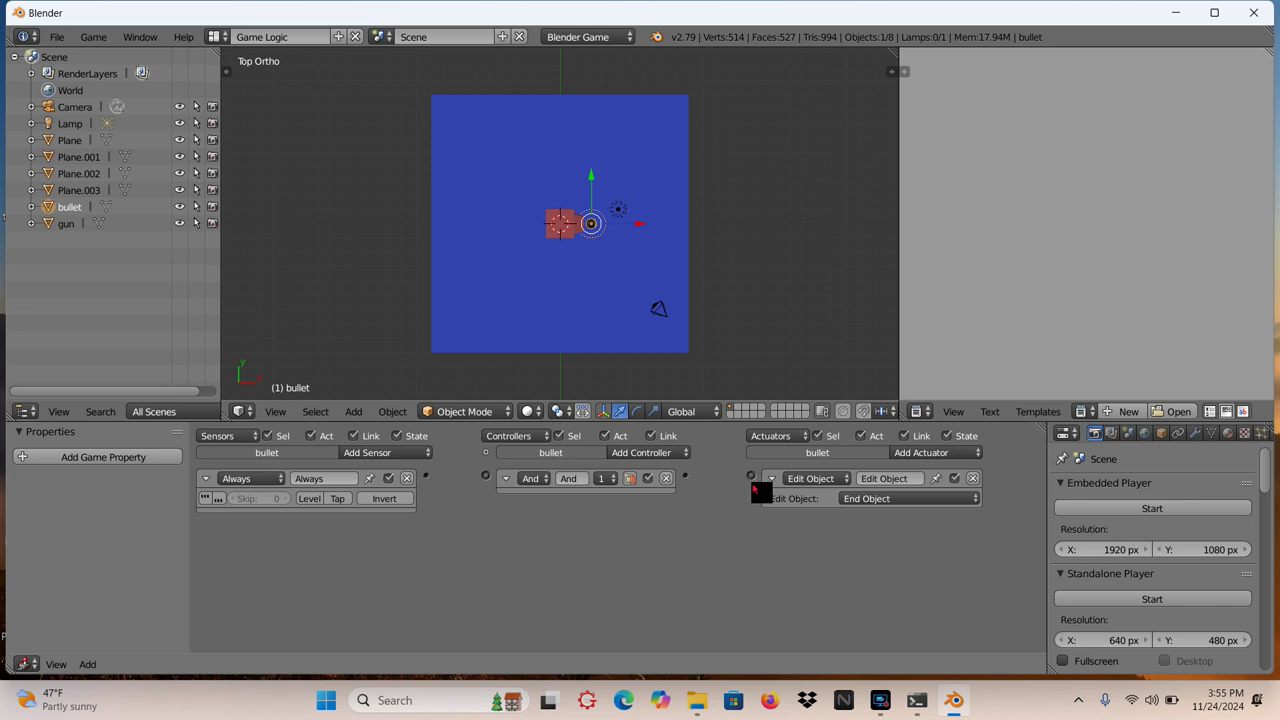
drag(752, 476, 686, 476)
ctrl+drag(692, 470, 693, 483)
drag(684, 478, 751, 477)
drag(486, 478, 419, 480)
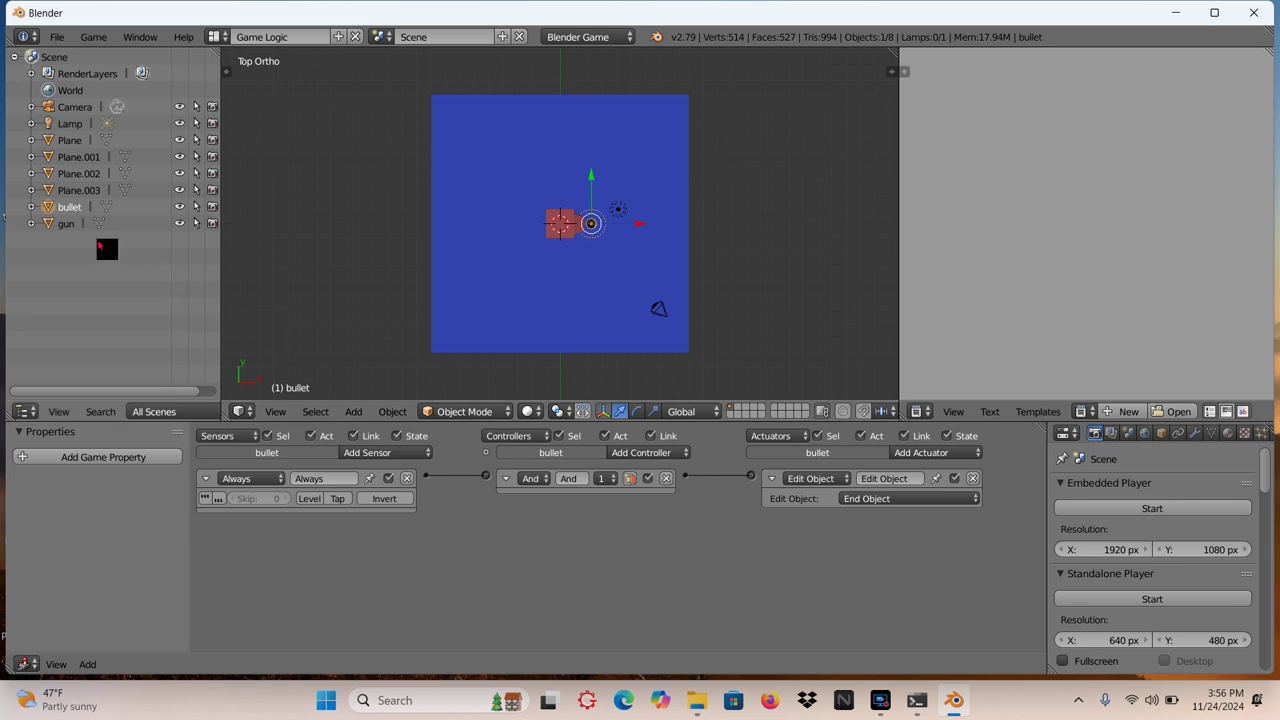
Step: Select the gun, widen the properties editor, and show the gun's Physics settings
click(57, 224)
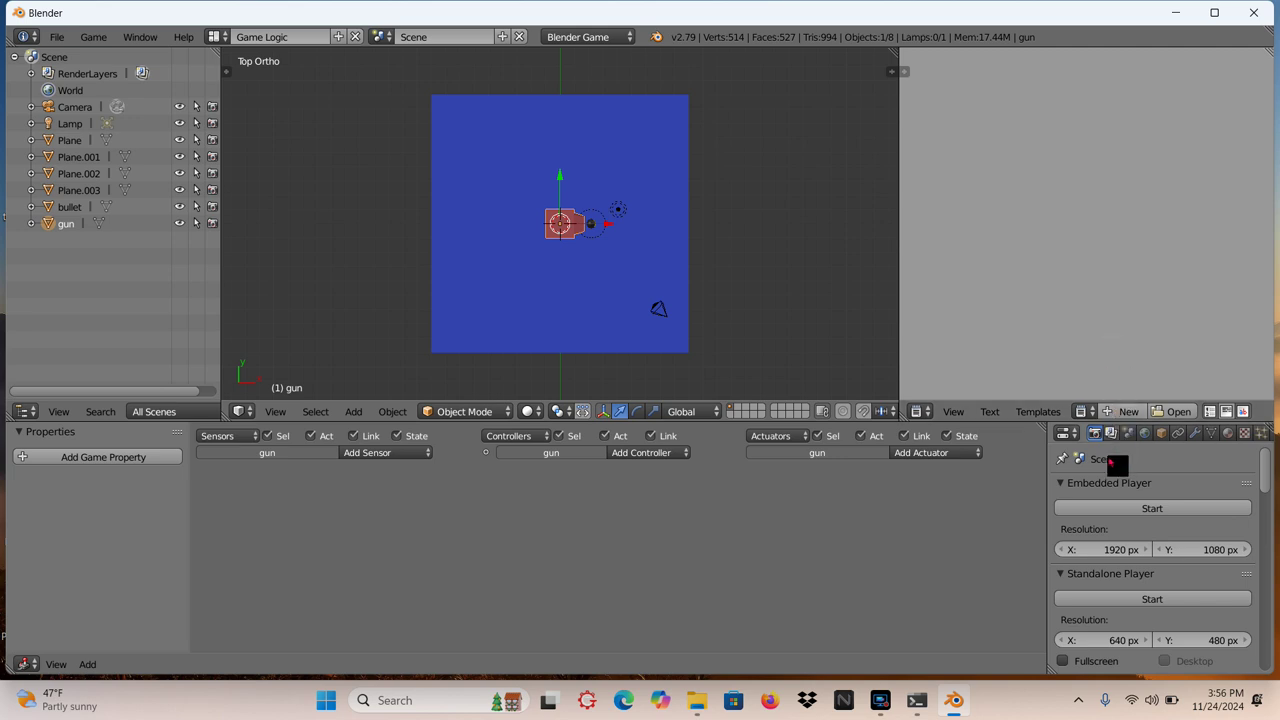
right_click(1050, 510)
drag(1050, 572, 1021, 571)
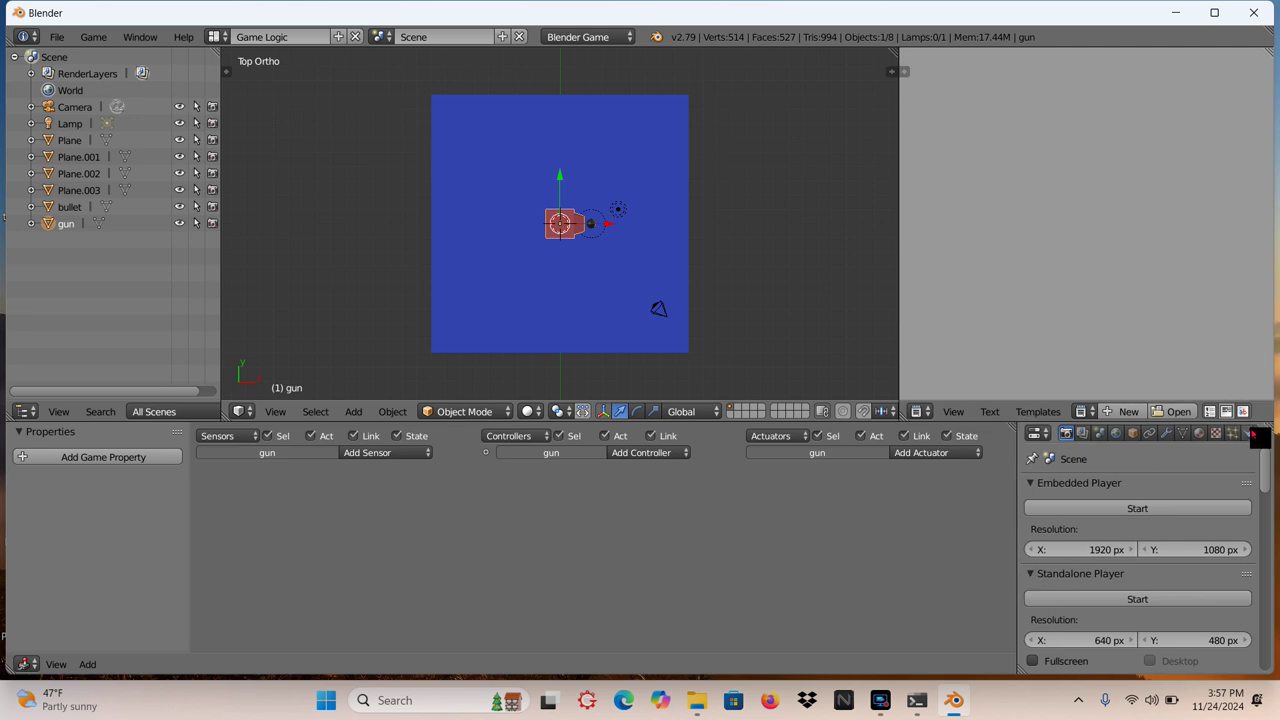
click(1249, 432)
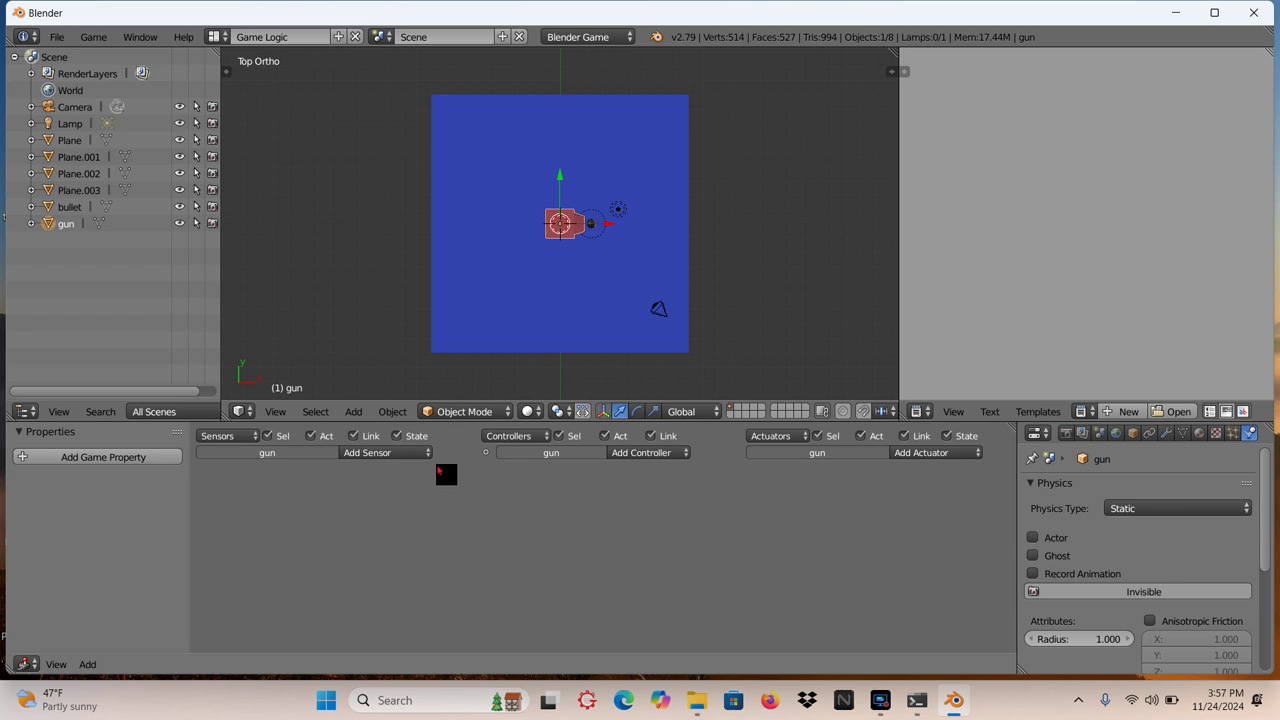
Step: Add a Keyboard sensor to the gun and assign the X key to it
click(401, 454)
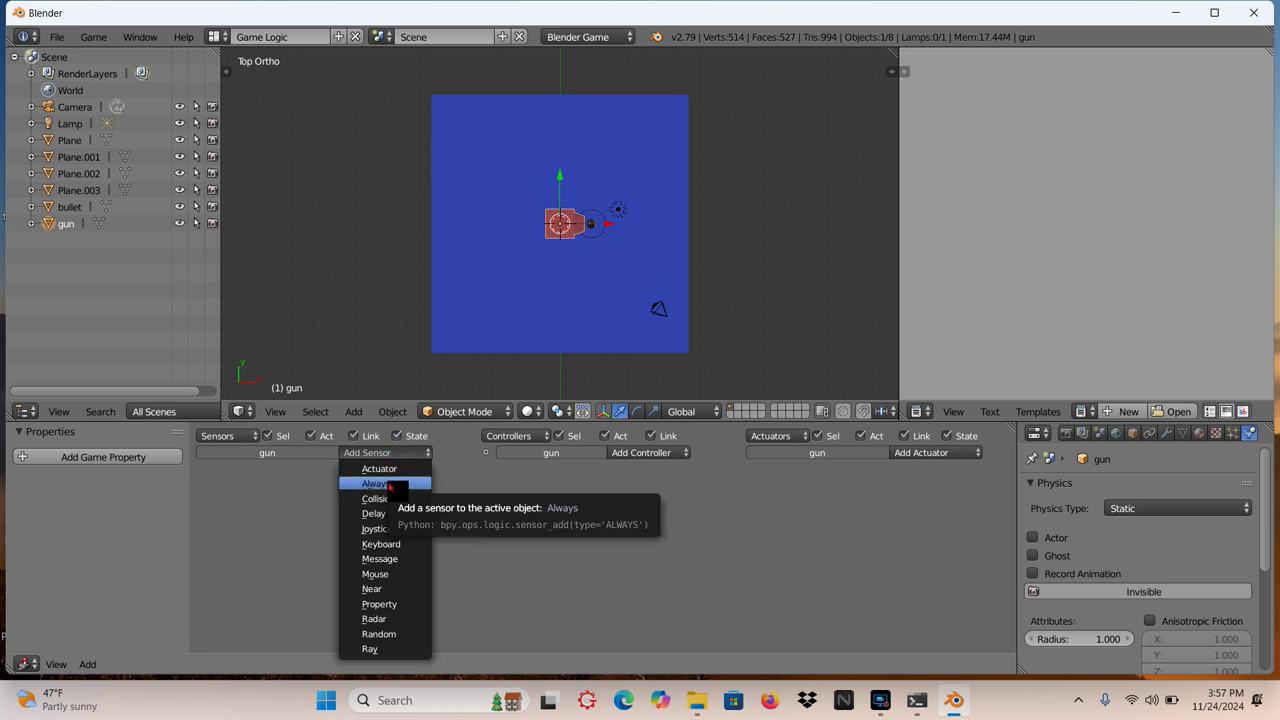
click(394, 545)
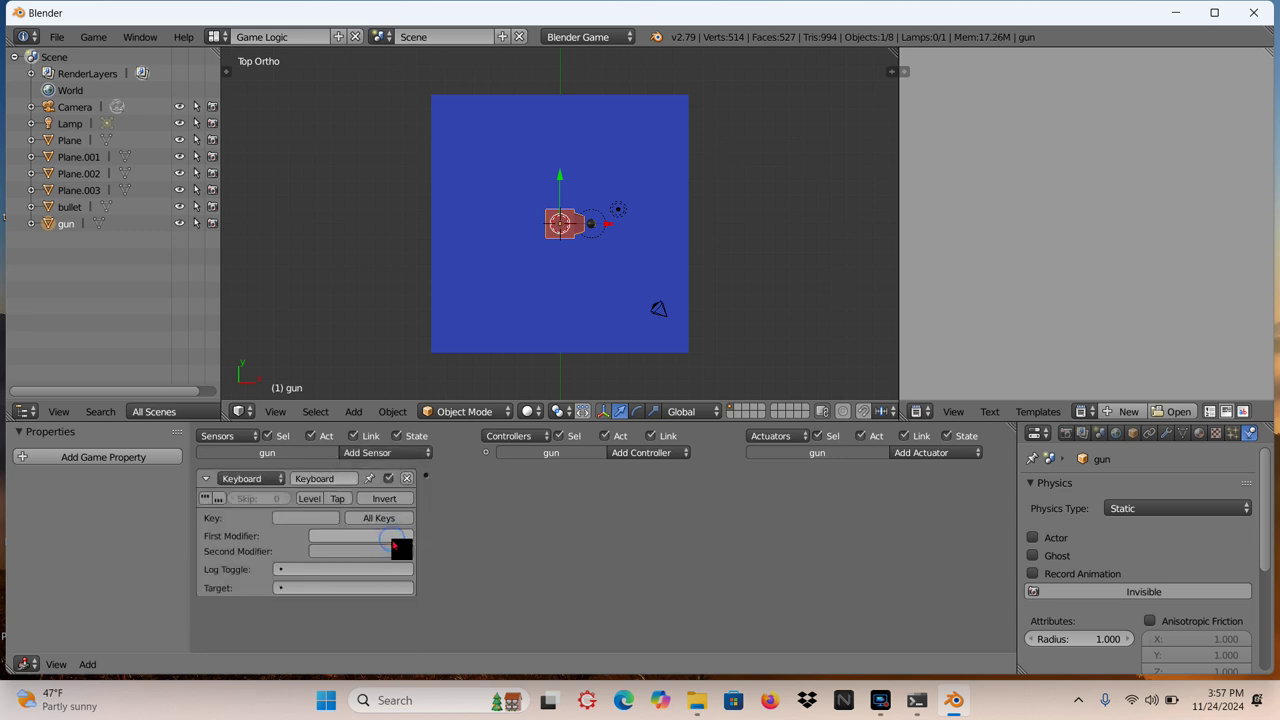
click(291, 523)
key(x)
Step: Add an And controller to the gun and link it to the Keyboard sensor
click(640, 452)
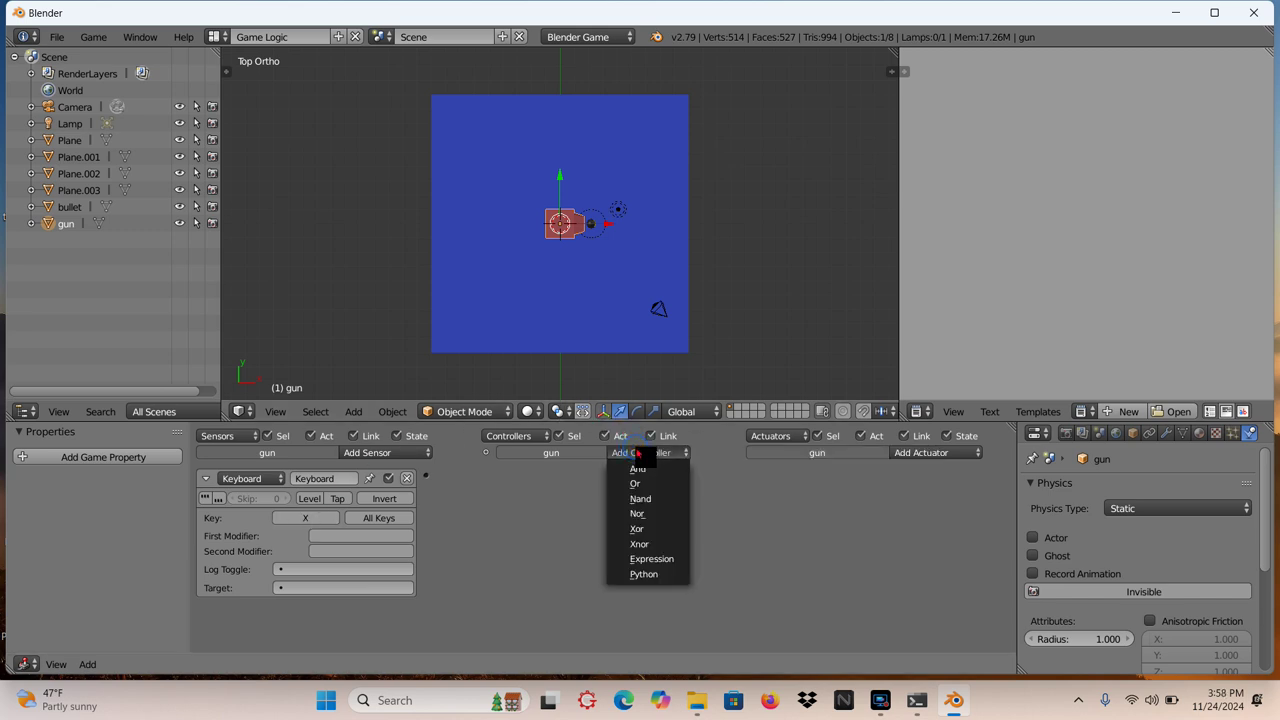
click(638, 469)
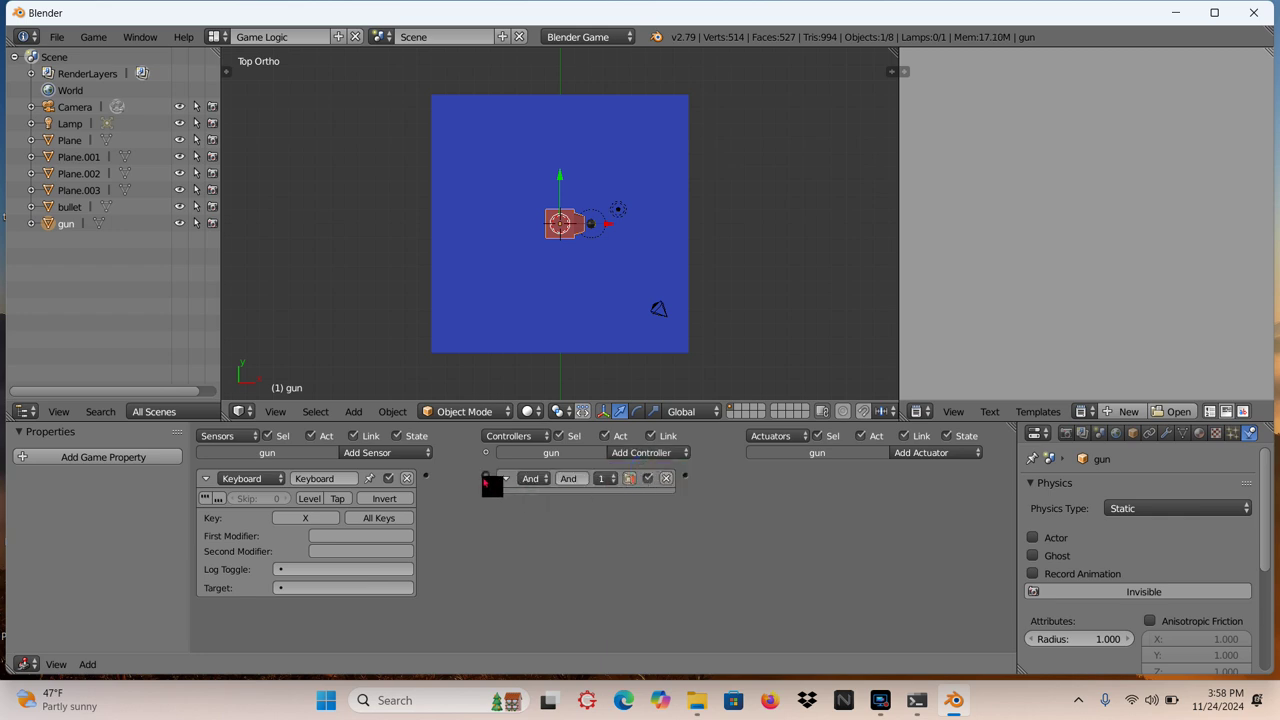
drag(485, 477, 427, 477)
Step: Add an Edit Object actuator to the gun in Add Object mode with bullet as its object
click(922, 453)
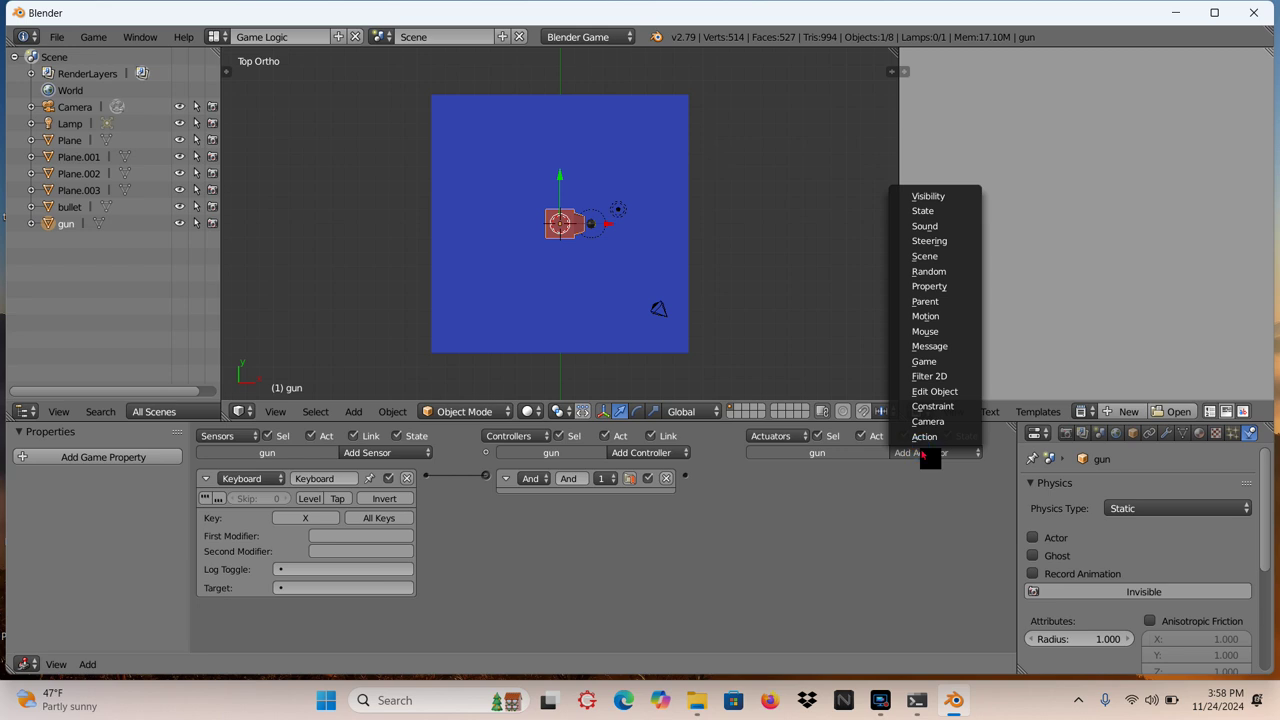
click(940, 392)
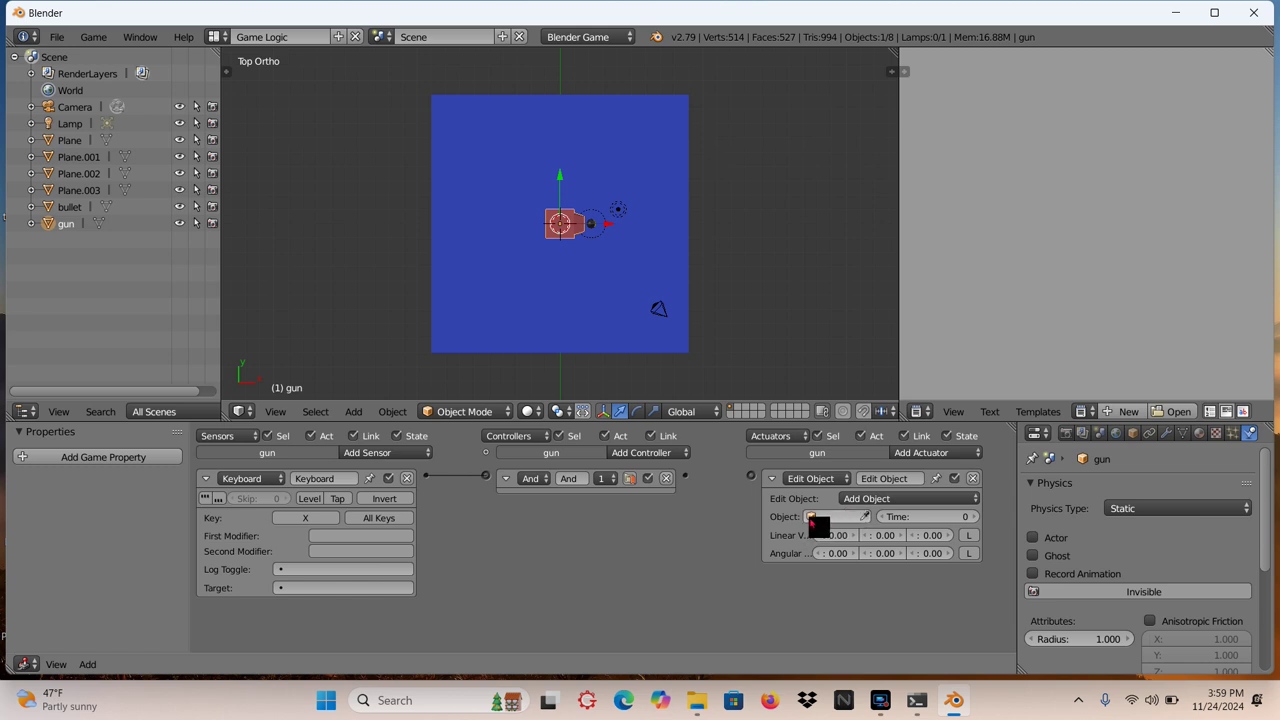
click(811, 517)
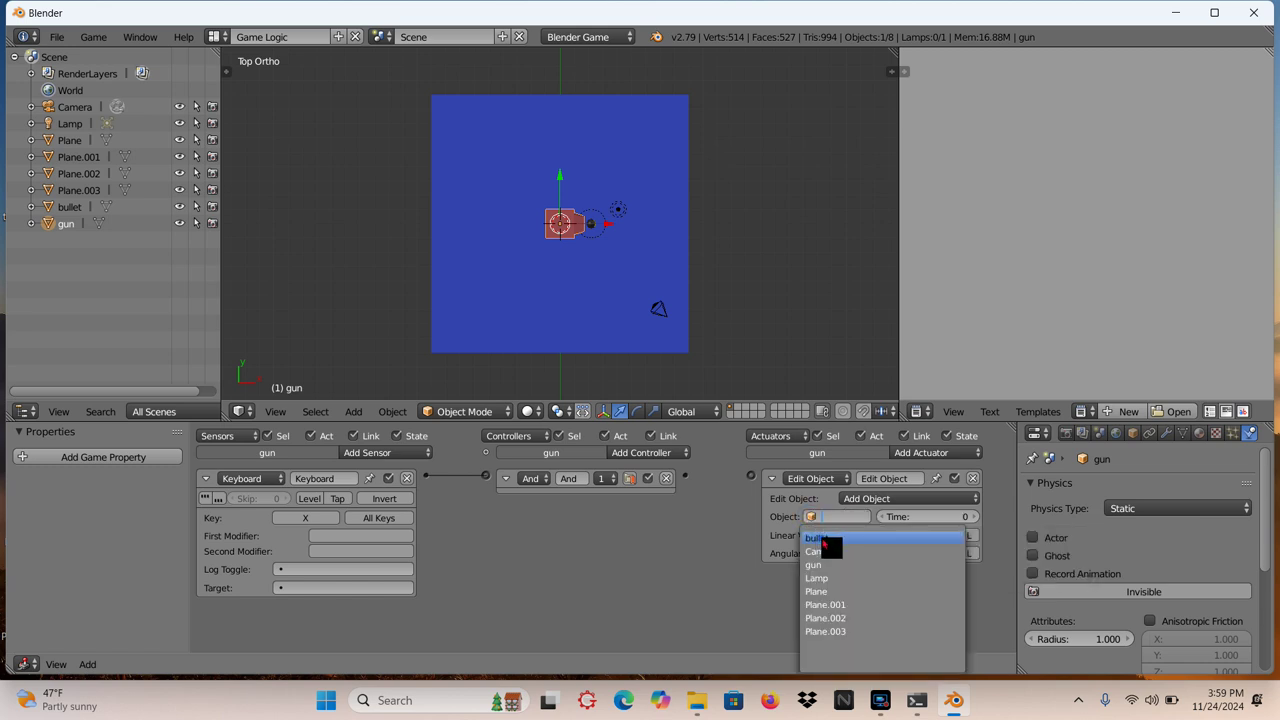
click(822, 540)
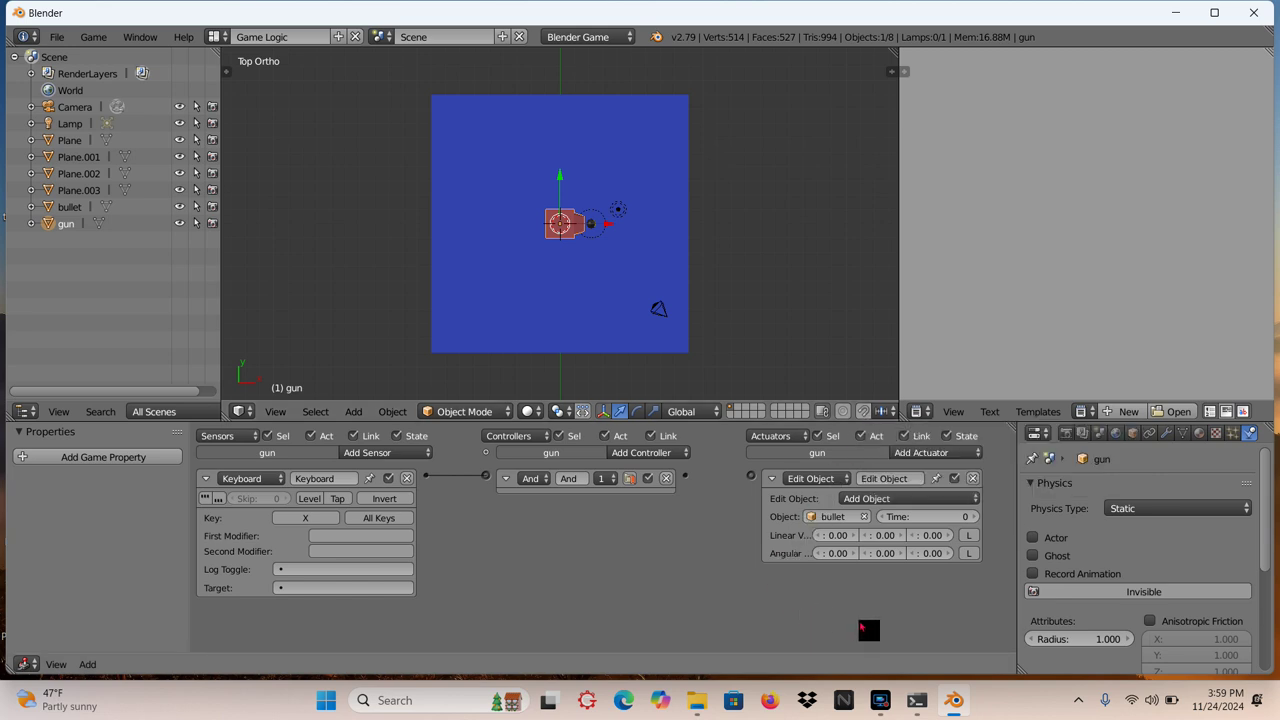
Step: Make the Add Object actuator's linear velocity local and set its time to 4
click(970, 536)
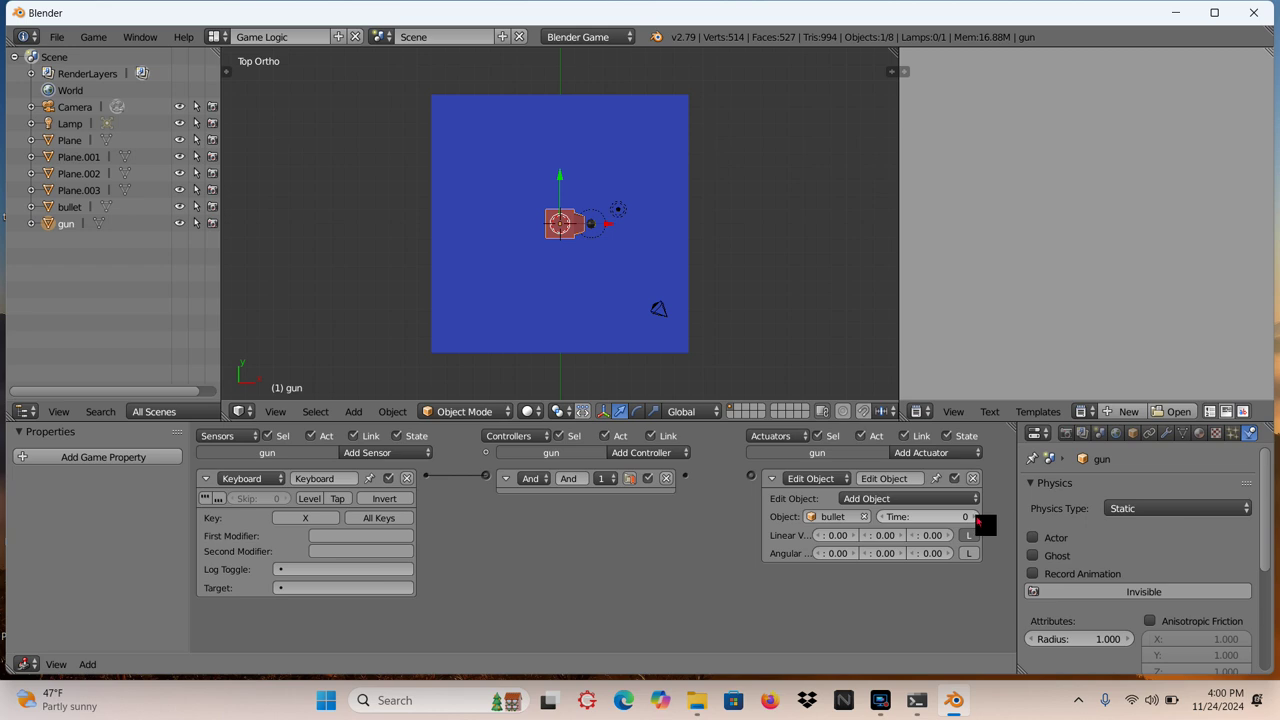
click(975, 517)
click(966, 517)
click(966, 517)
click(966, 517)
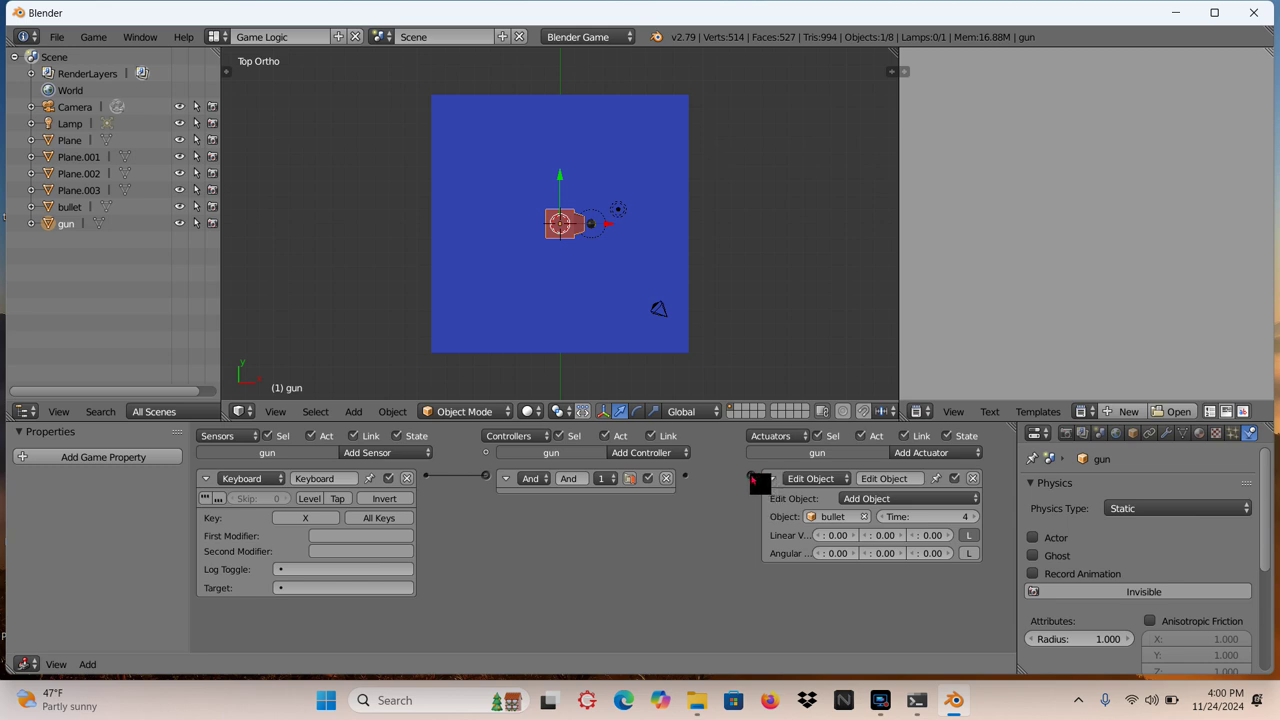
Step: Link the gun's And controller to the Edit Object actuator and set its X linear velocity to 0.20
drag(752, 478, 694, 484)
drag(686, 479, 750, 485)
click(855, 536)
click(855, 536)
click(883, 499)
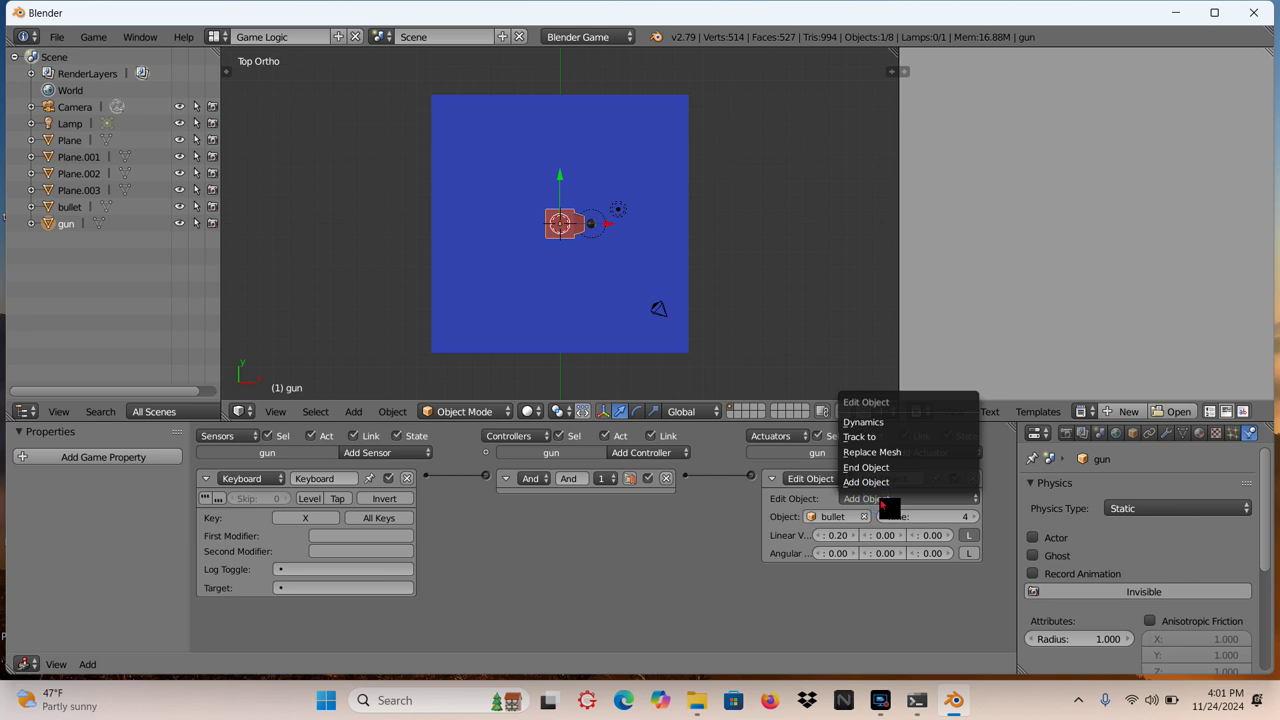
click(882, 505)
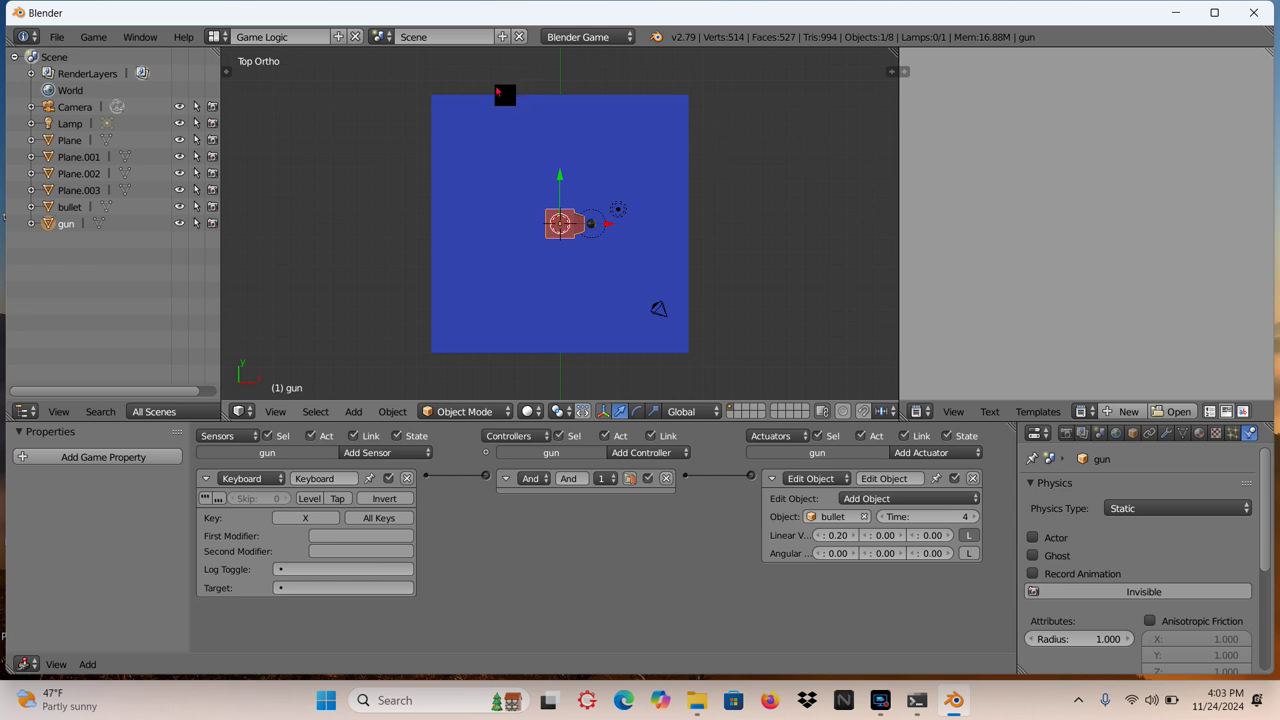
Step: Switch to the Default screen layout, view the gun from its side, and test-run the game
click(219, 38)
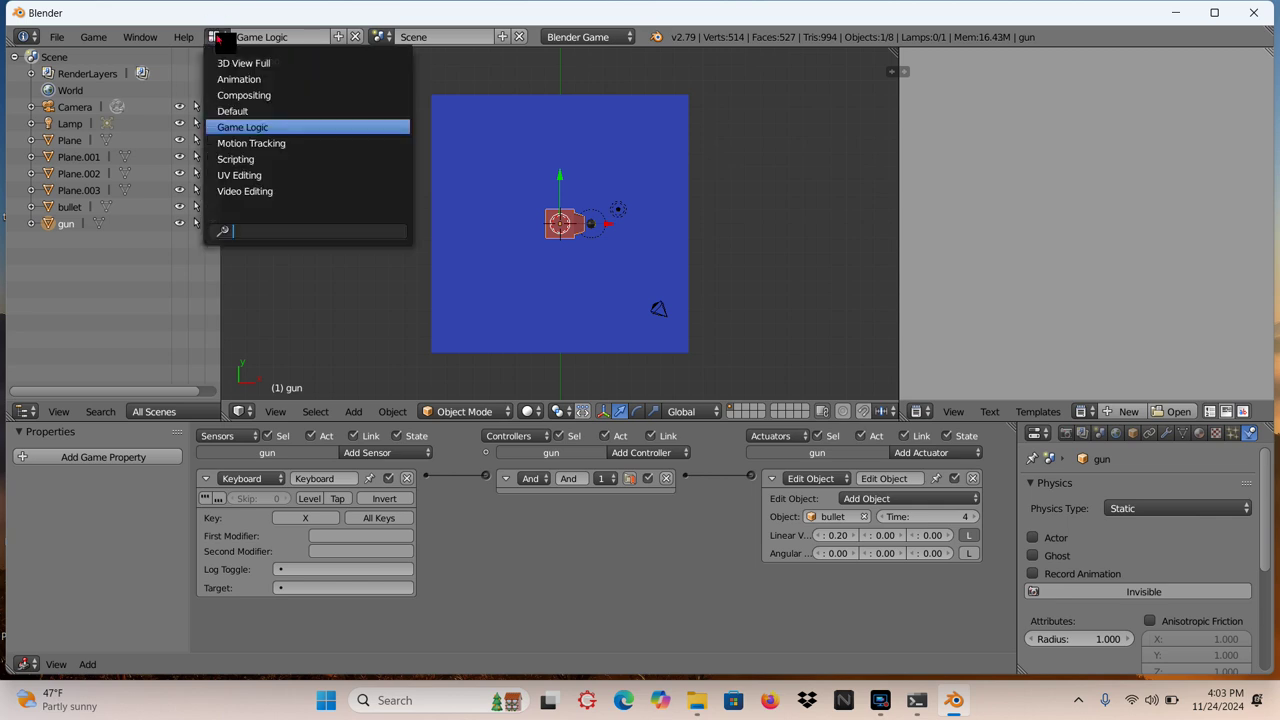
click(250, 111)
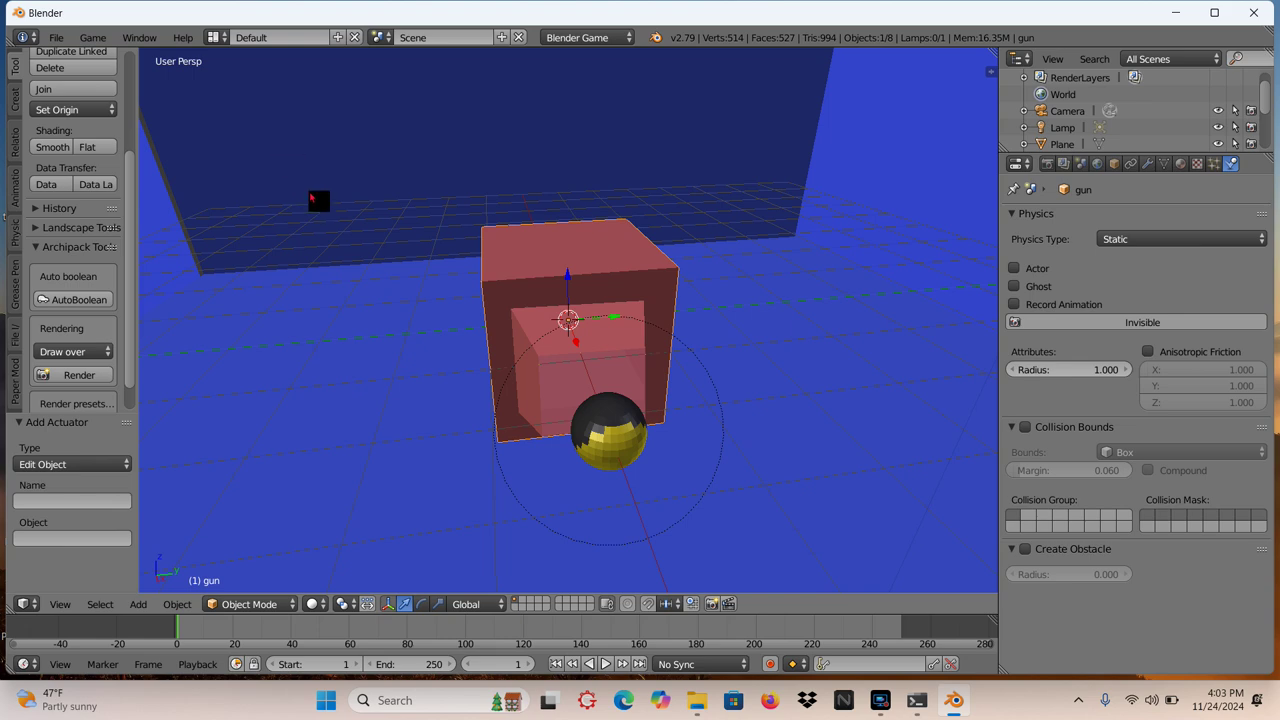
key(KP_4)
key(KP_4)
key(KP_4)
key(KP_4)
key(KP_4)
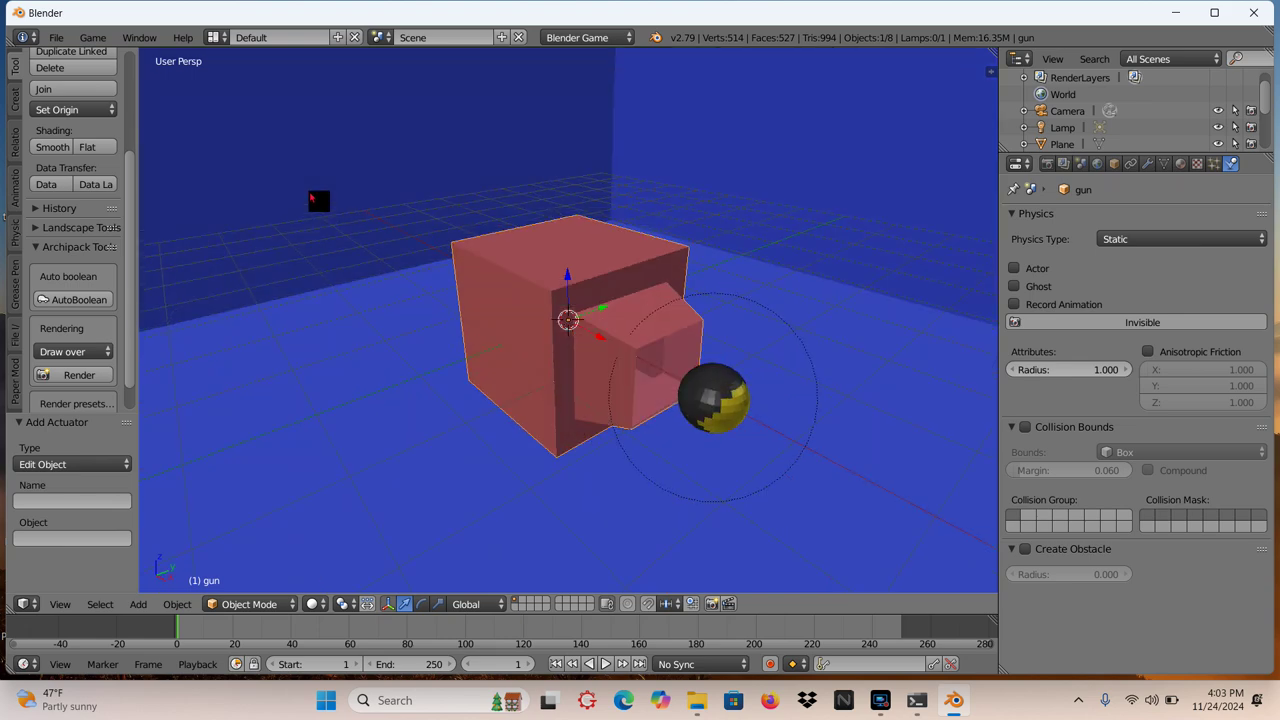
key(KP_4)
key(KP_4)
key(KP_4)
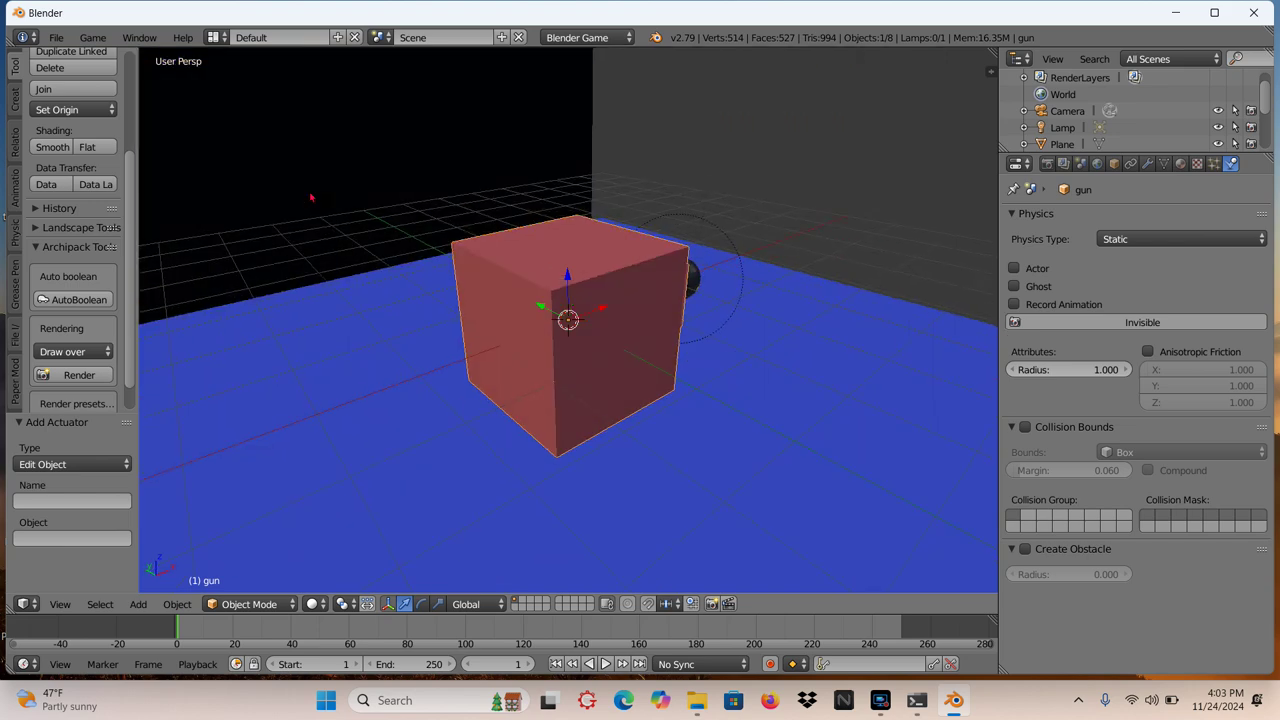
key(KP_6)
key(KP_6)
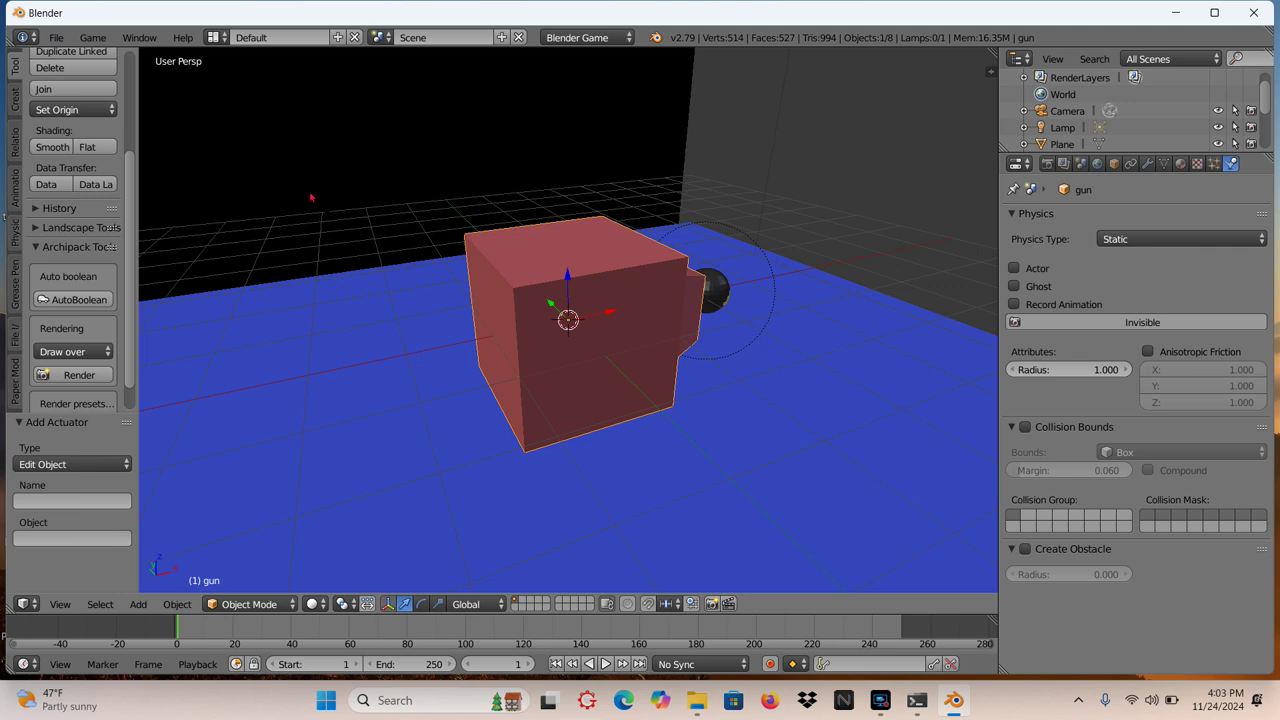
key(p)
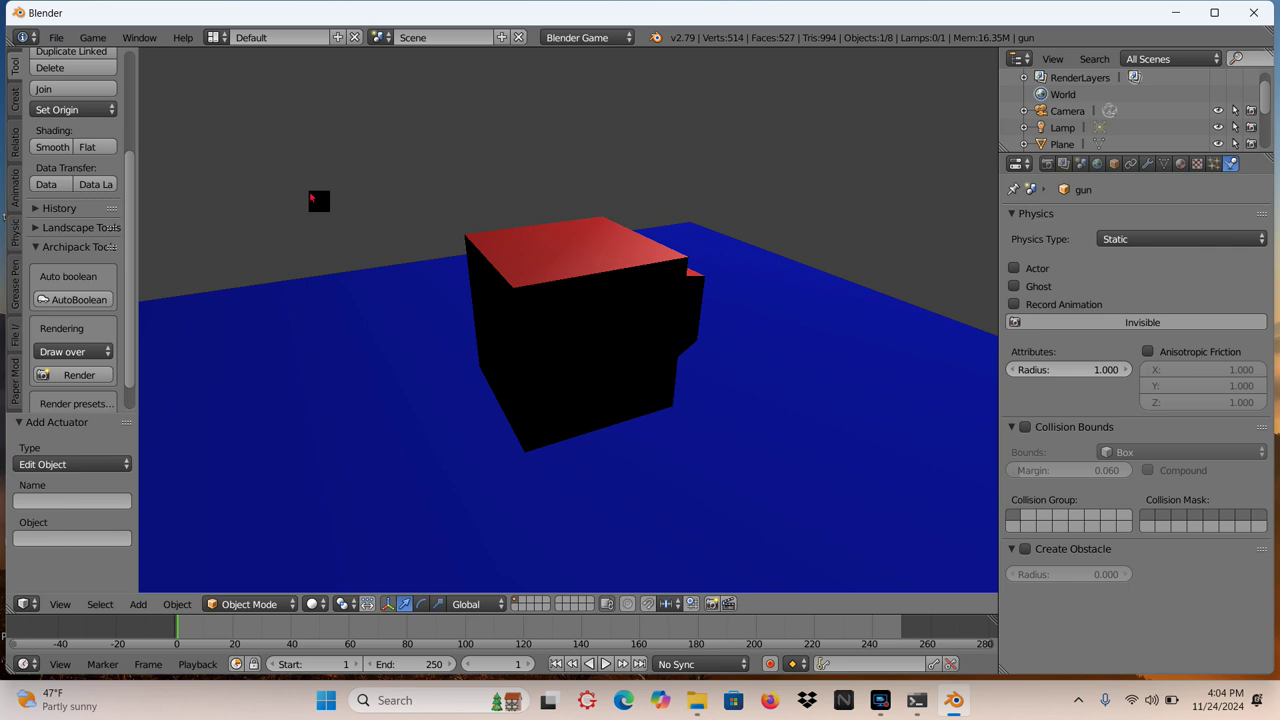
key(Escape)
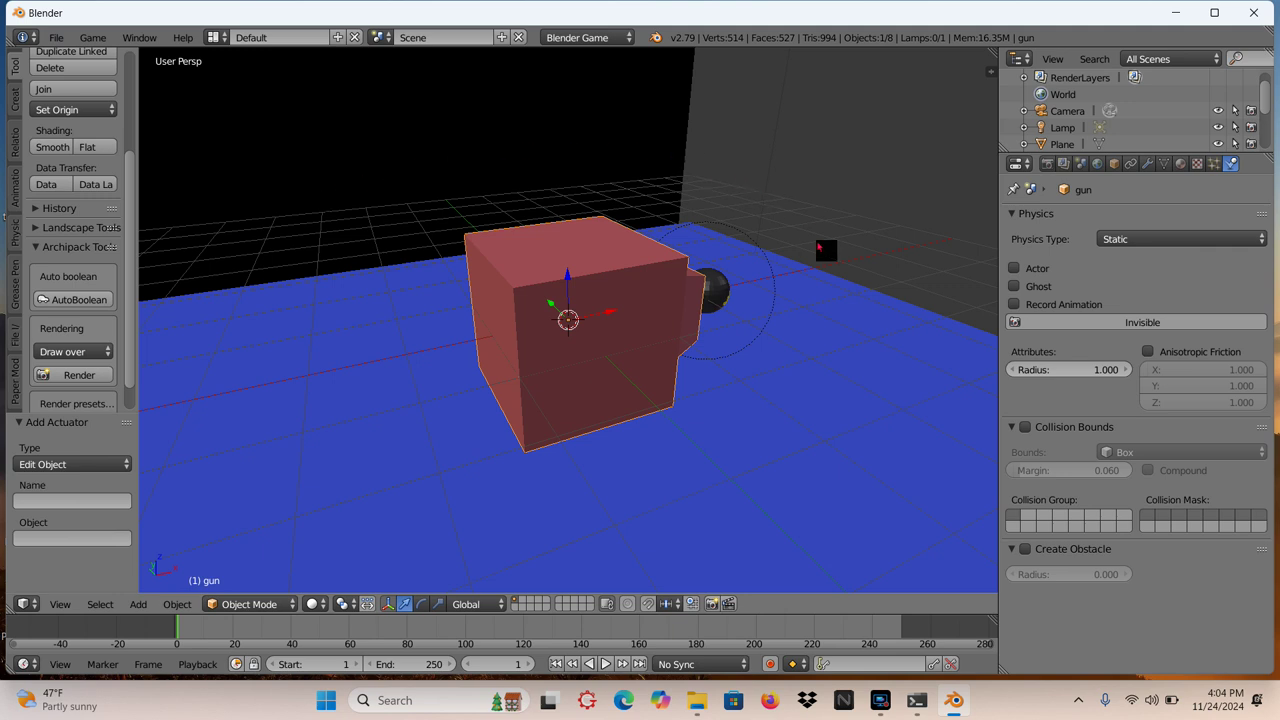
Step: Enable Actor in the gun's physics and test-run the game again
click(1014, 269)
key(p)
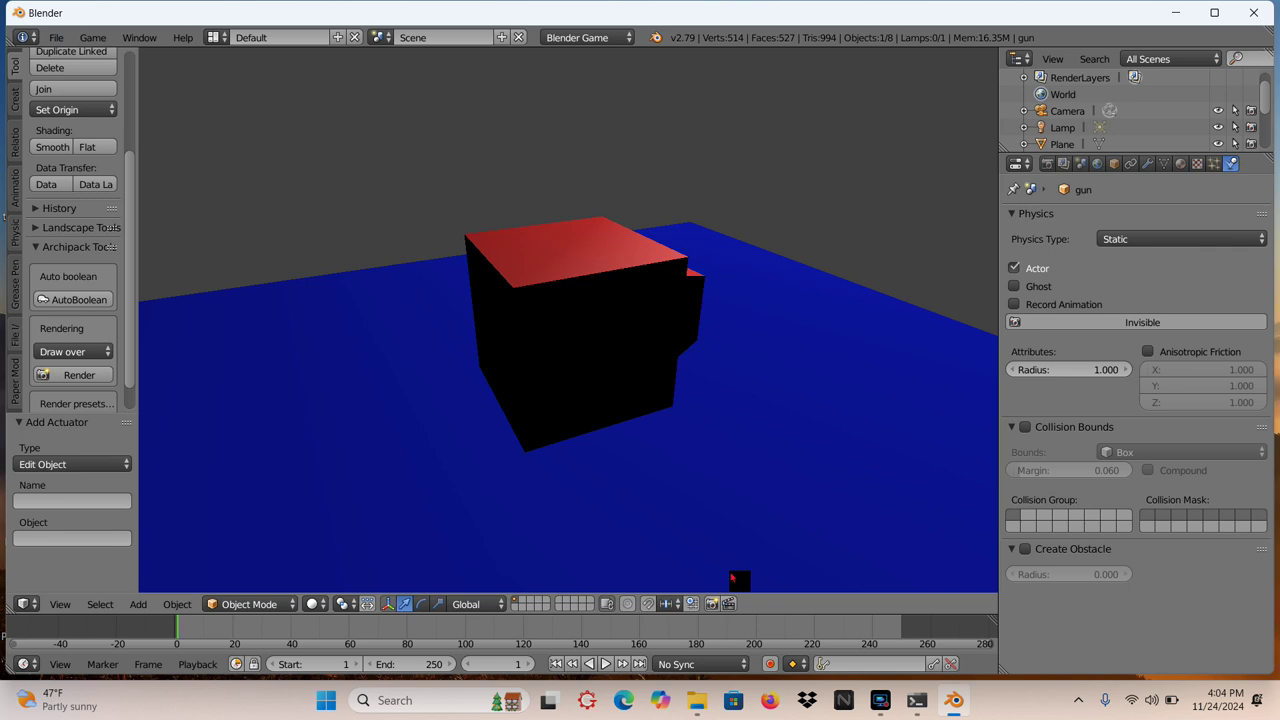
key(Escape)
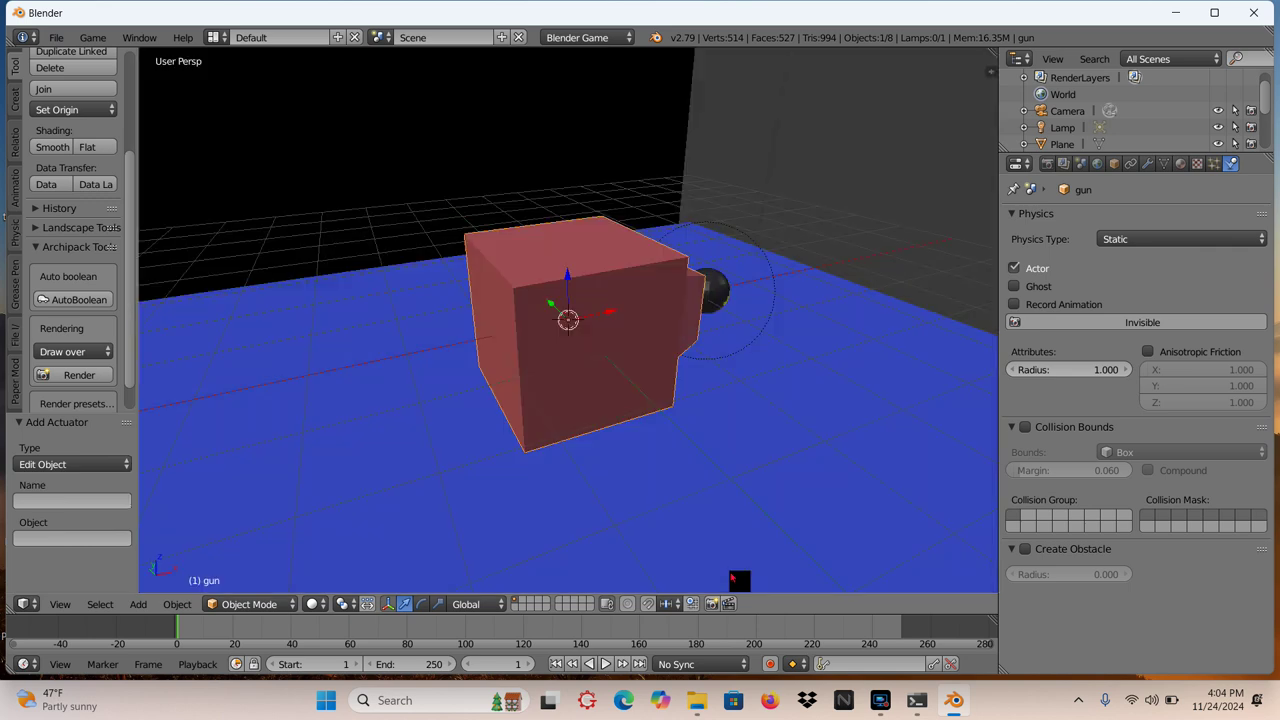
Step: Review the logic bricks of the bullet and the gun in the Game Logic layout
right_click(718, 287)
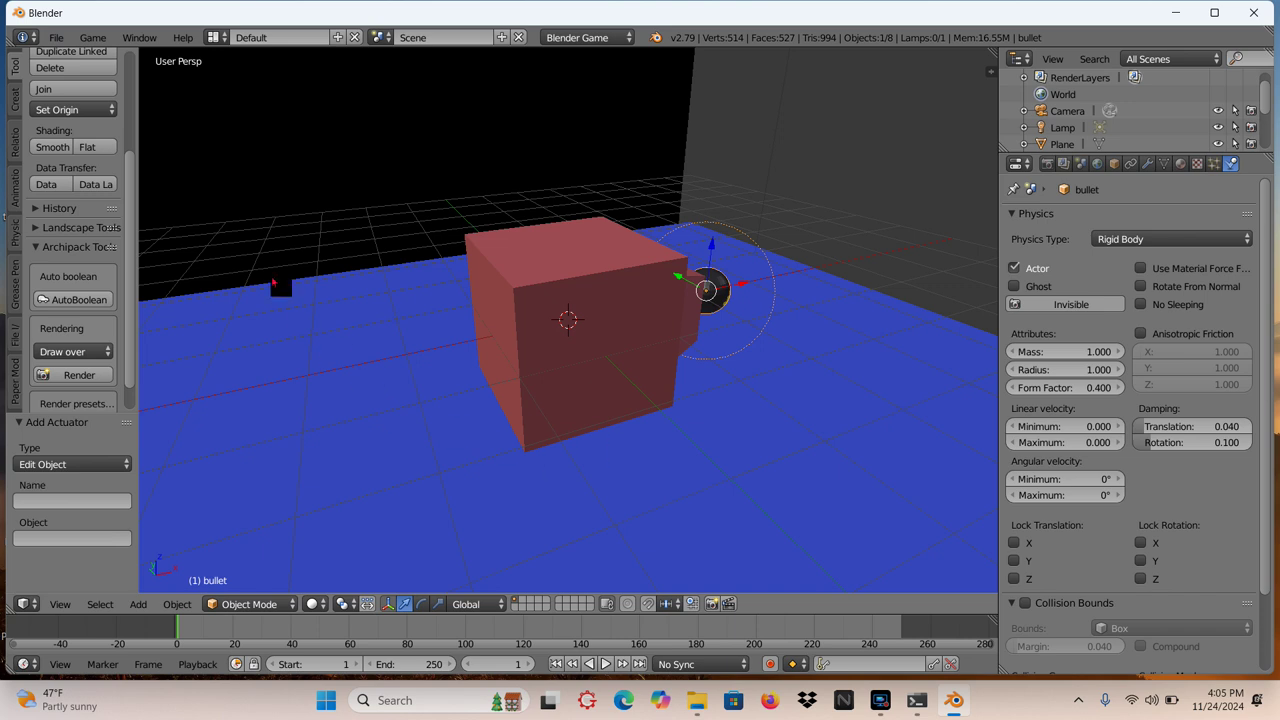
click(217, 37)
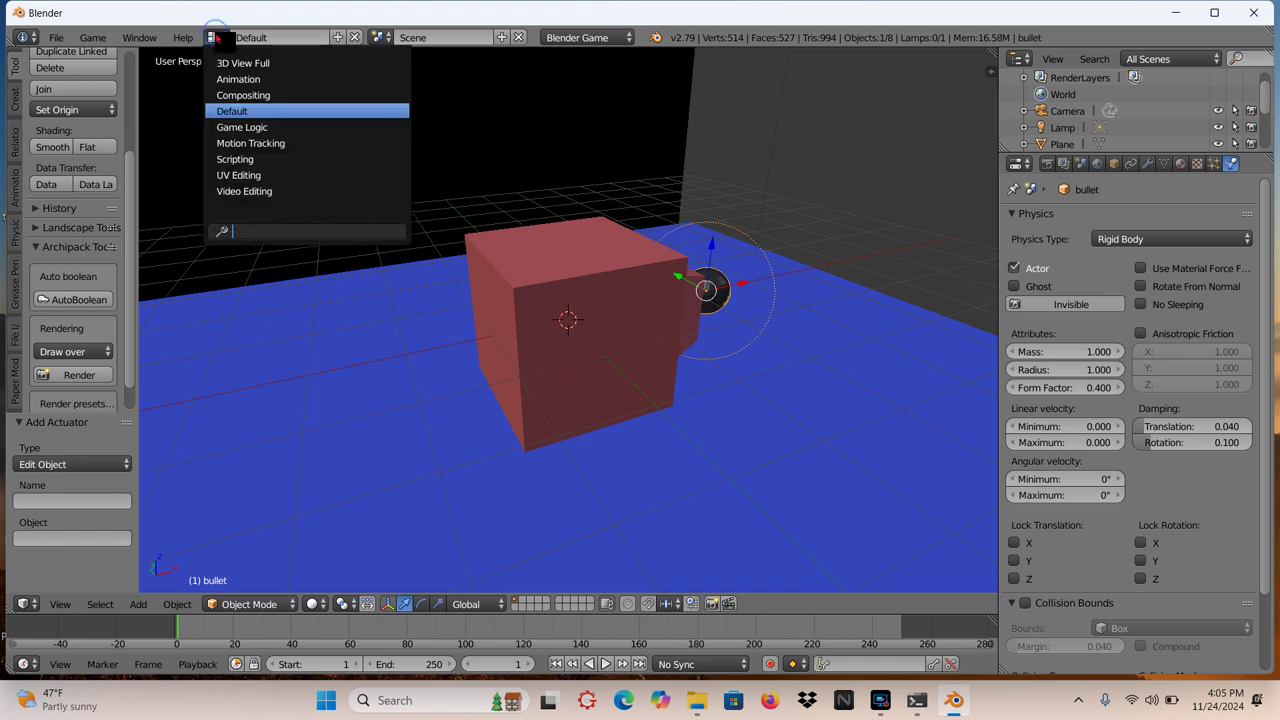
click(302, 130)
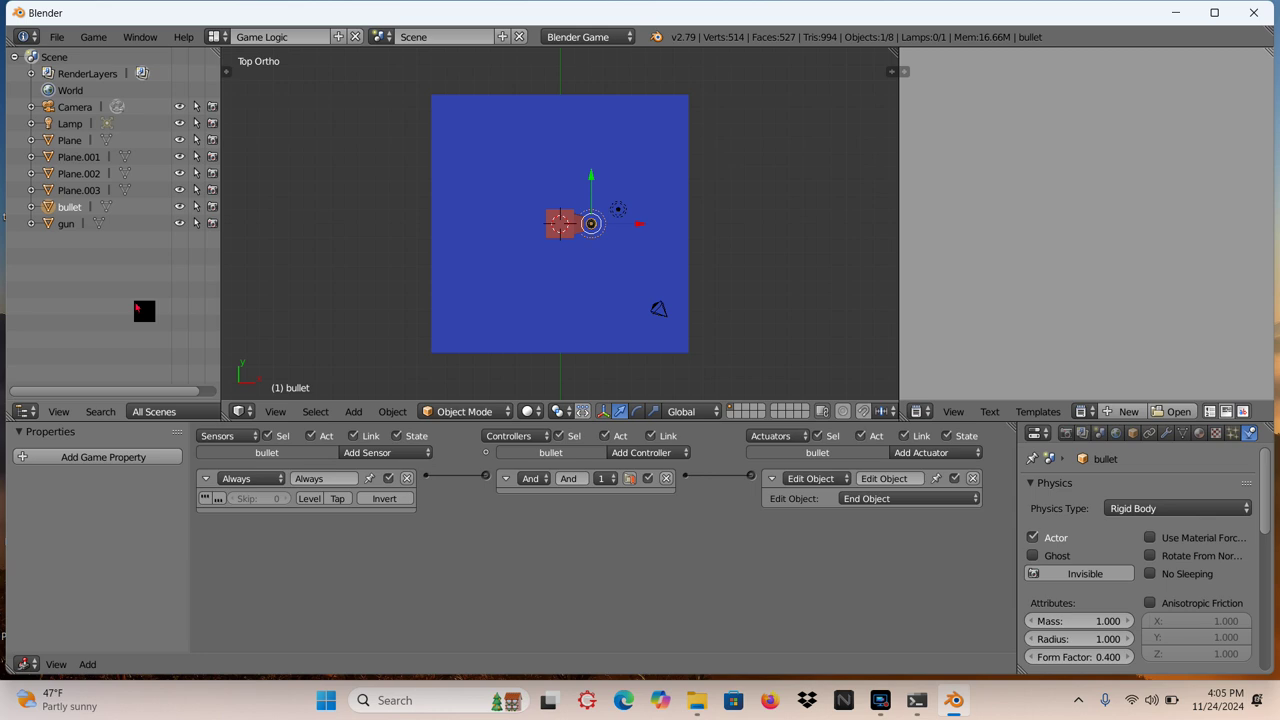
click(64, 225)
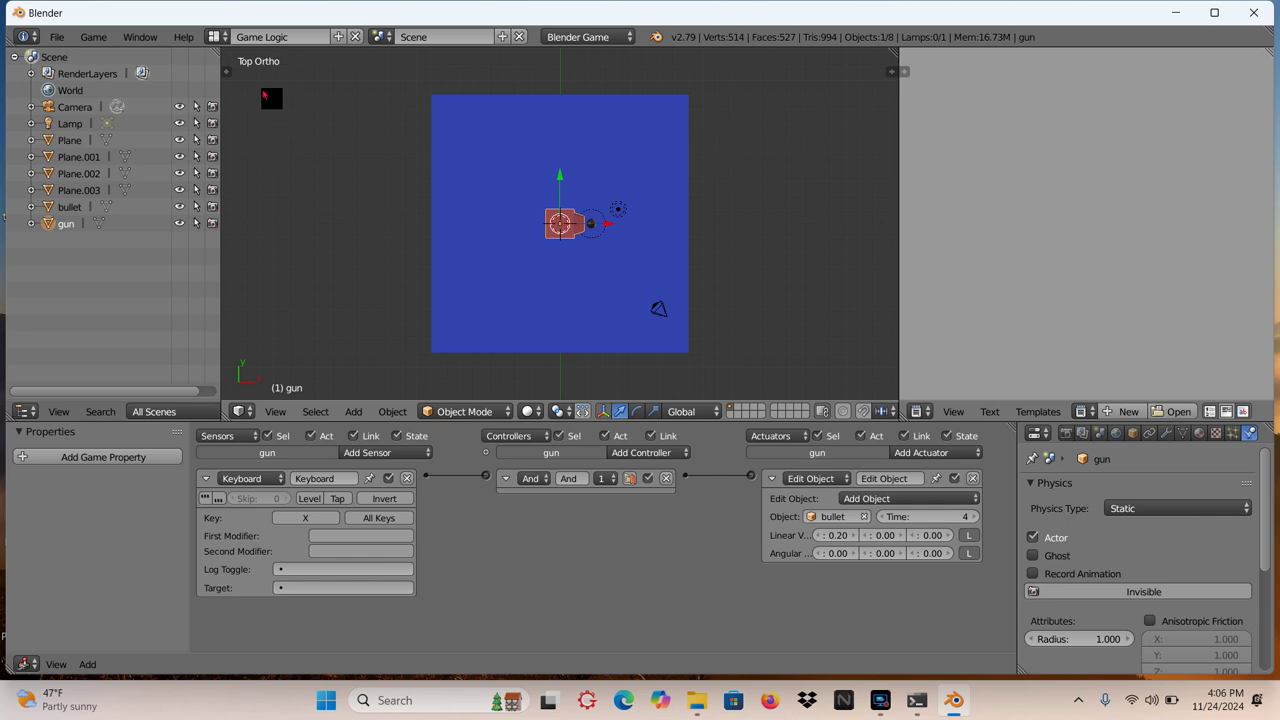
Step: Return to the Default layout, view the gun's muzzle and the floor ahead, and test-run the game
click(215, 40)
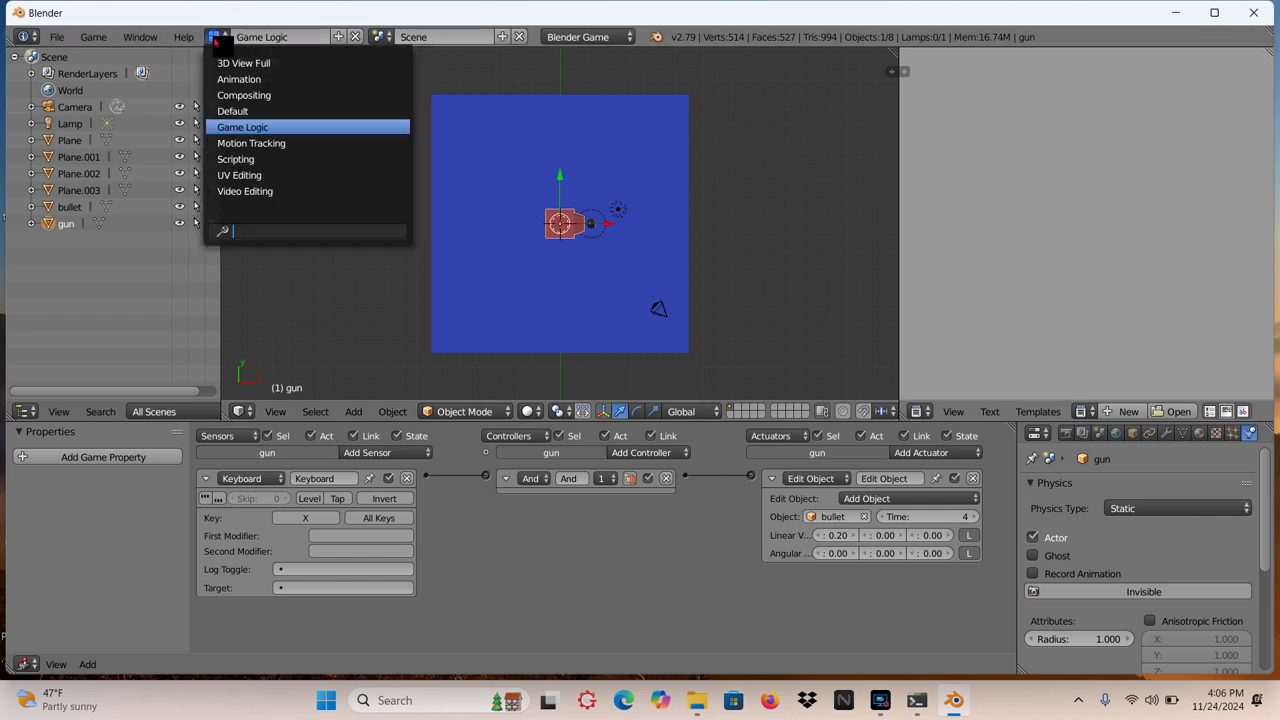
click(234, 111)
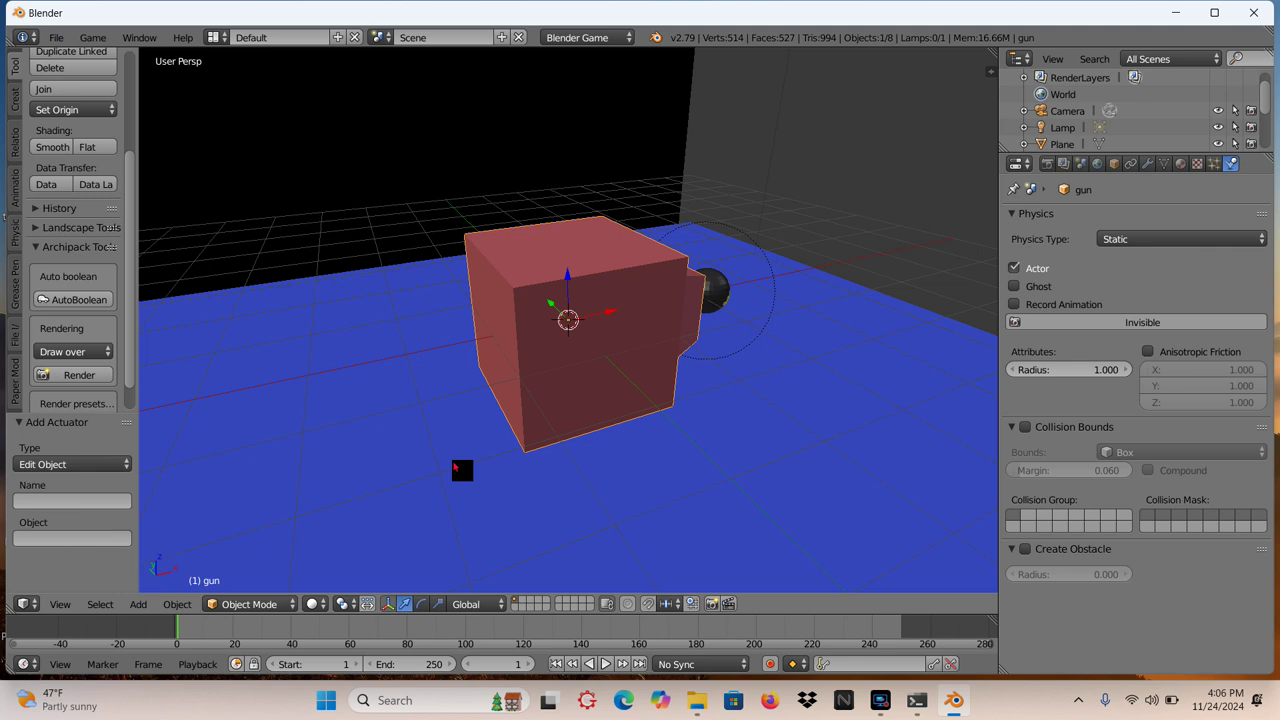
middle_drag(455, 467, 455, 467)
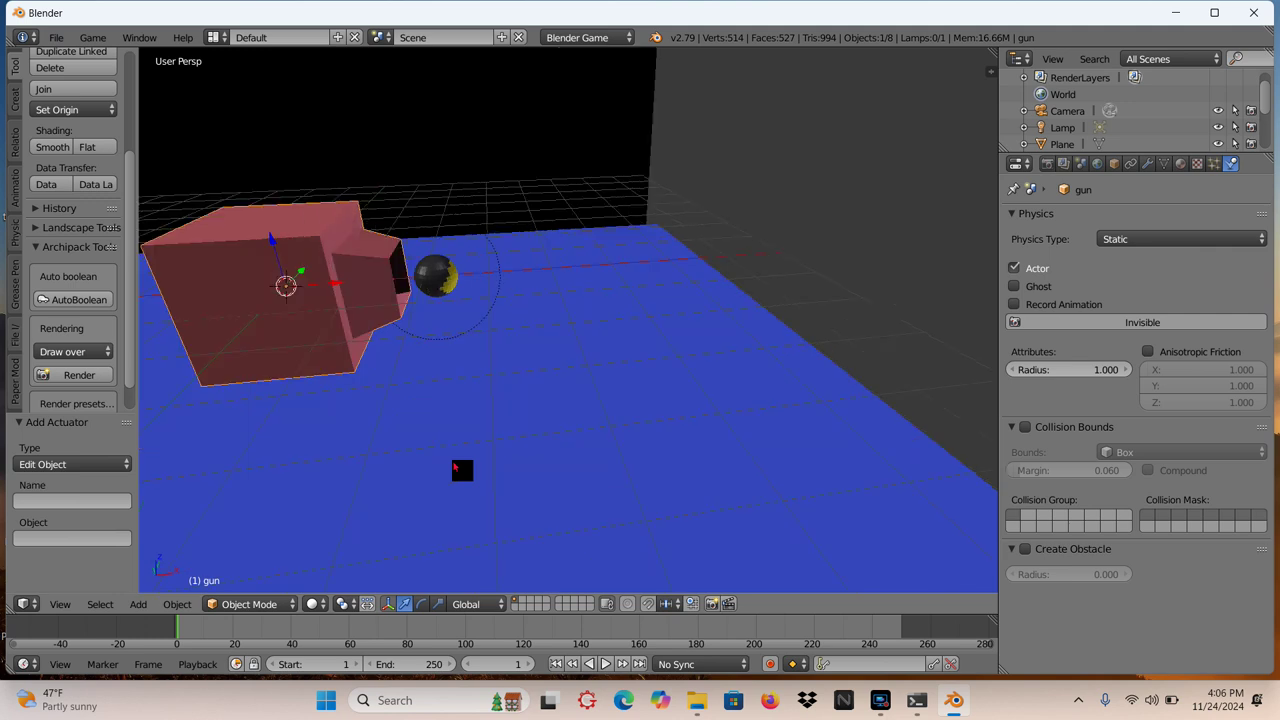
key(p)
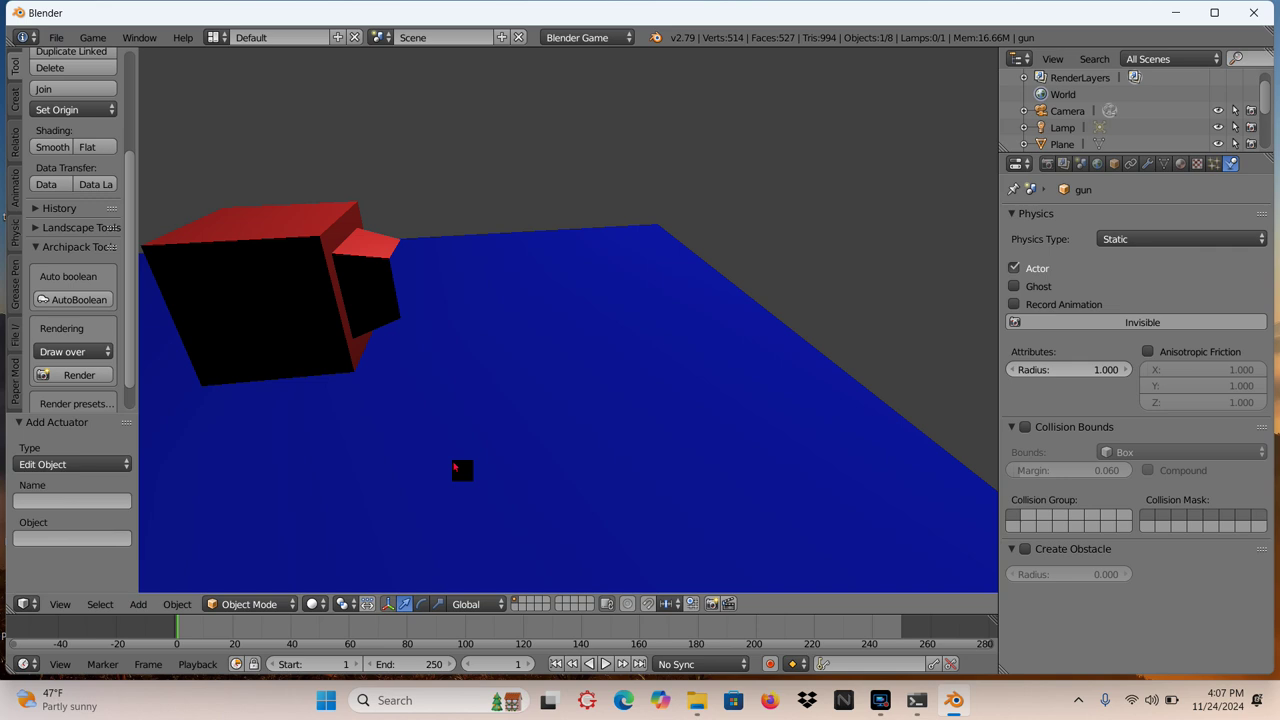
key(Escape)
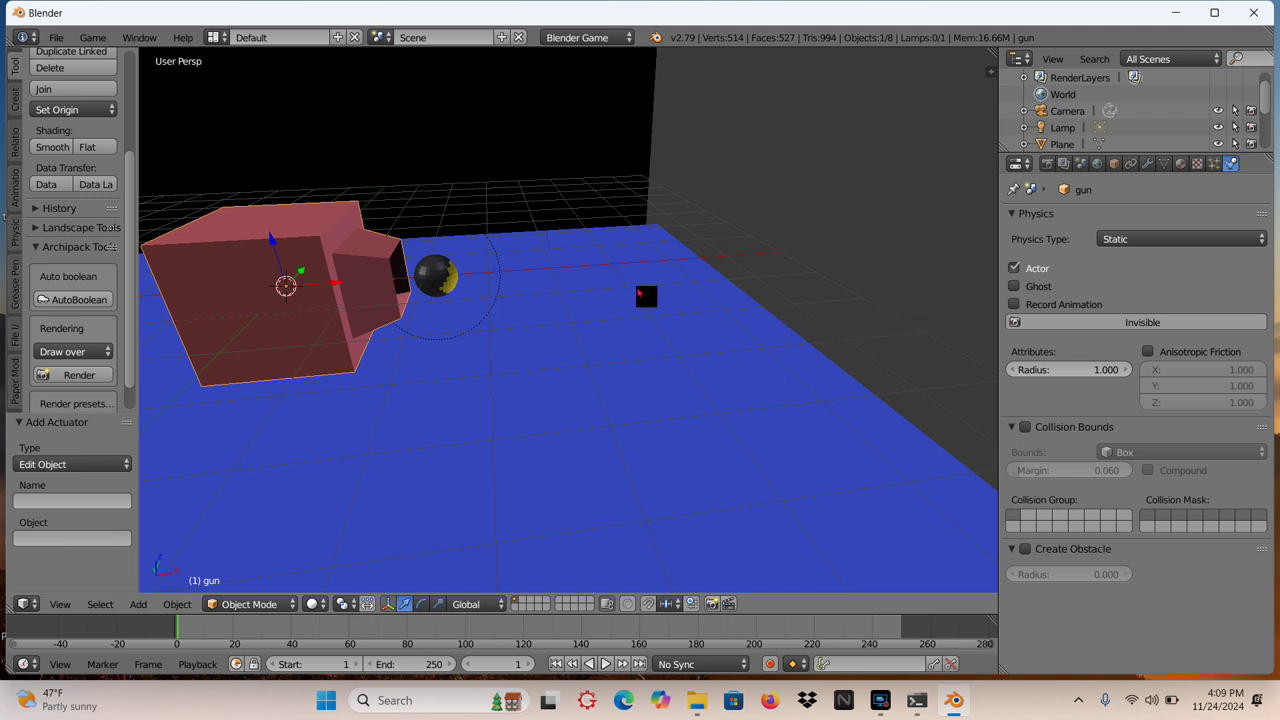
Step: Check the bullet's physics settings, and review the logic bricks of the bullet and the gun in the Game Logic layout
right_click(446, 275)
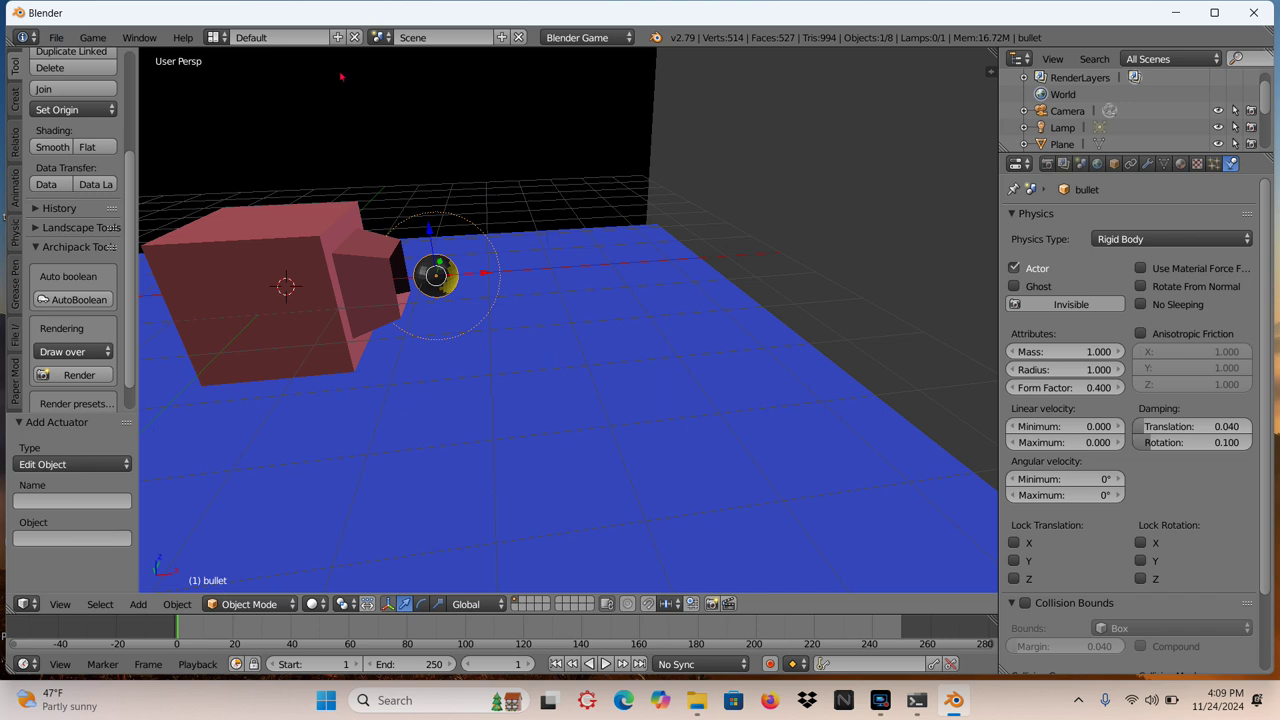
click(213, 38)
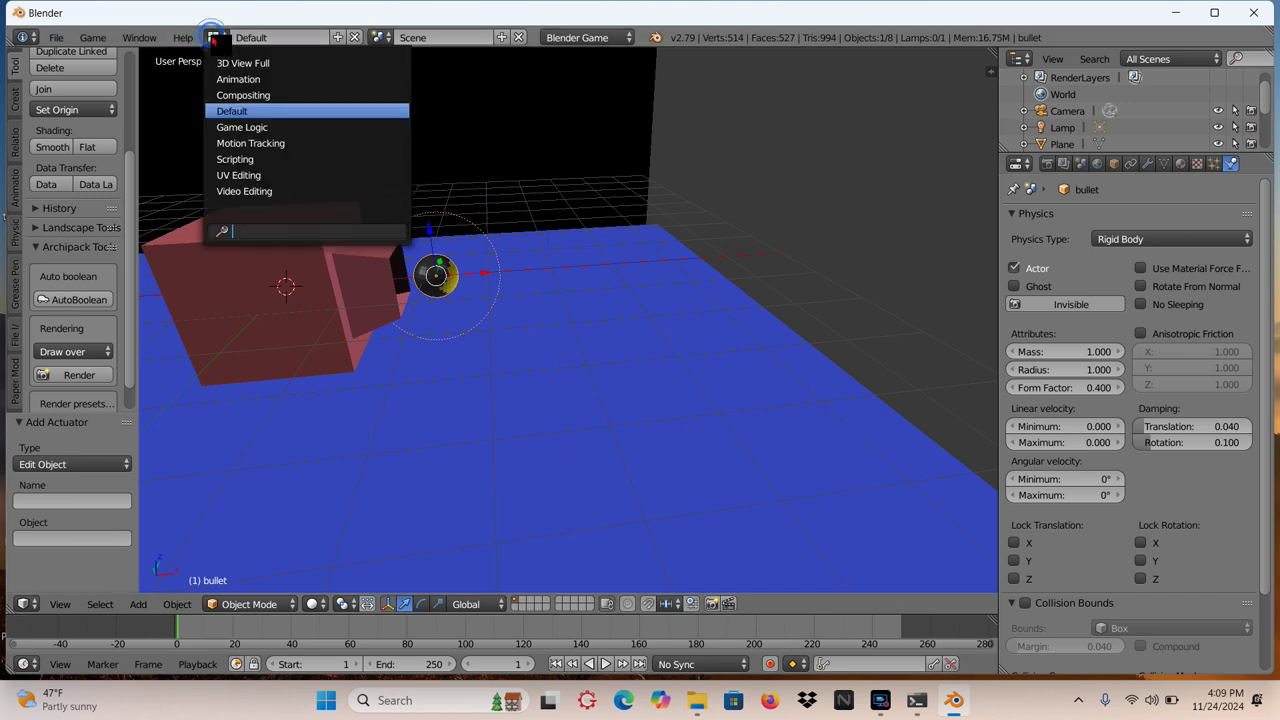
click(259, 134)
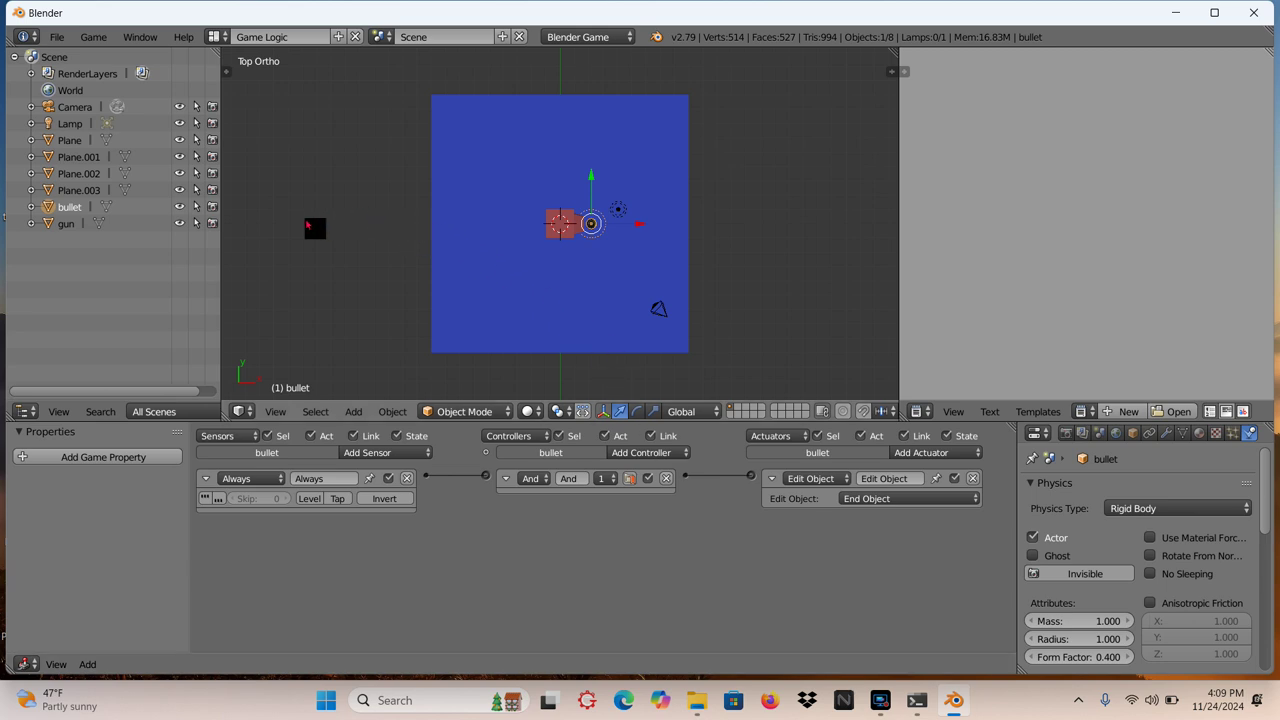
click(62, 226)
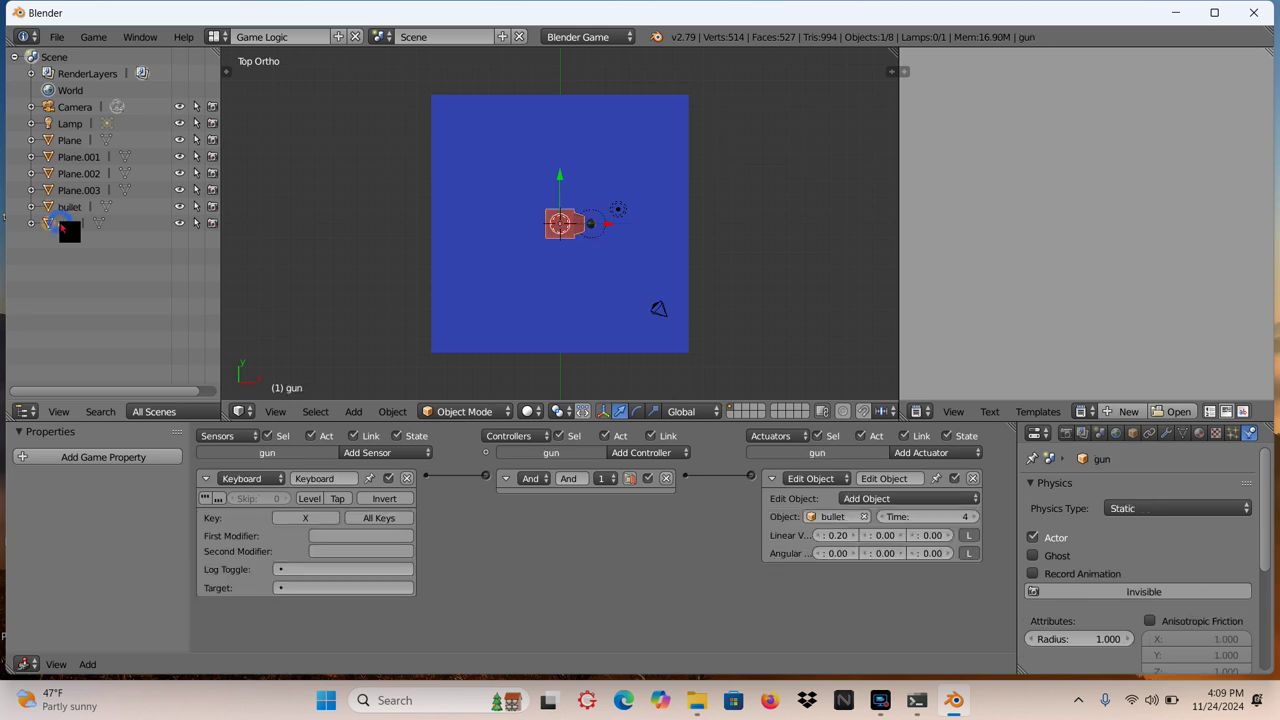
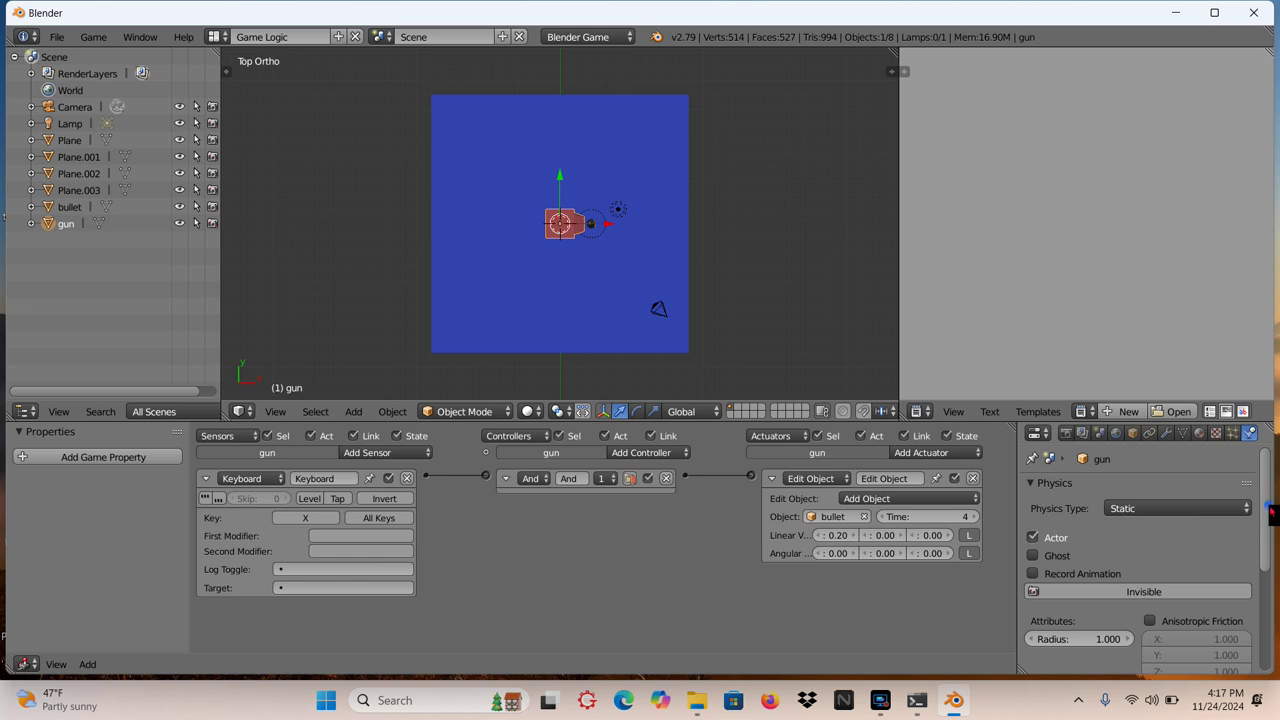
Step: Look through the gun's physics settings down to the collision options, and test-run the game from the top view
scroll(1270, 512, down, 3)
scroll(1276, 558, down, 2)
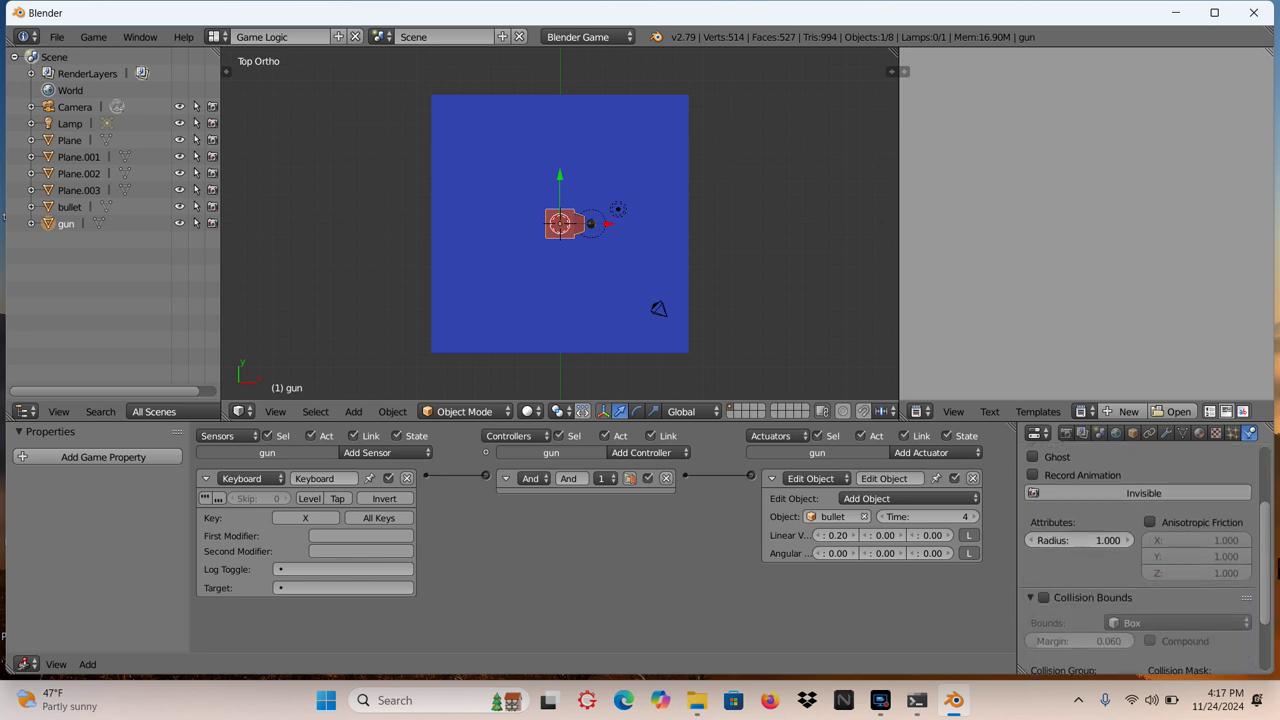
scroll(1270, 560, down, 3)
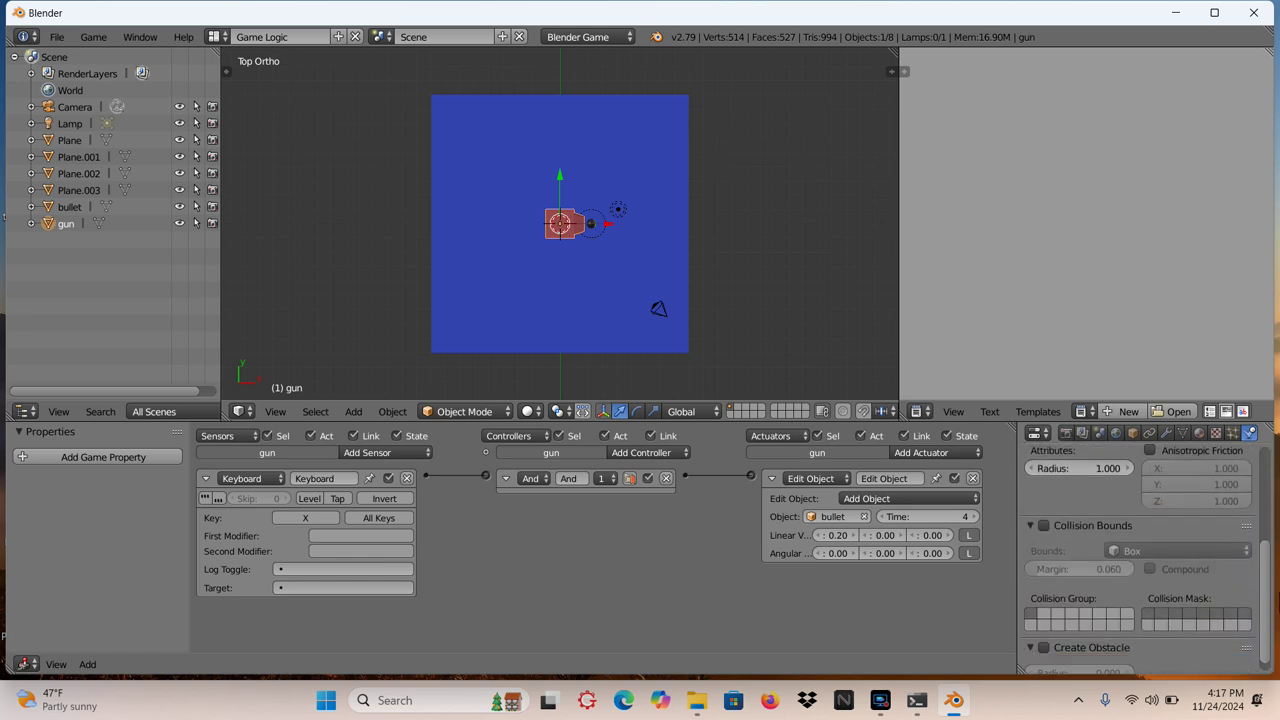
scroll(1140, 555, up, 2)
scroll(1272, 538, up, 6)
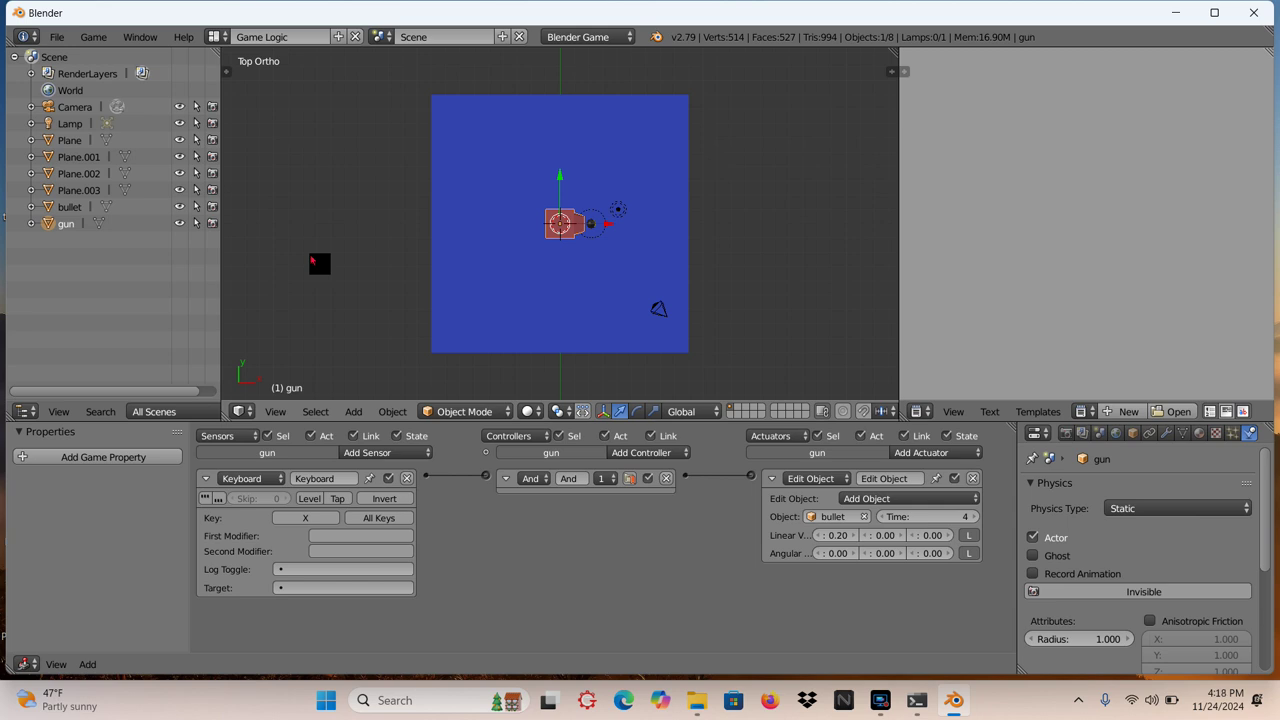
key(p)
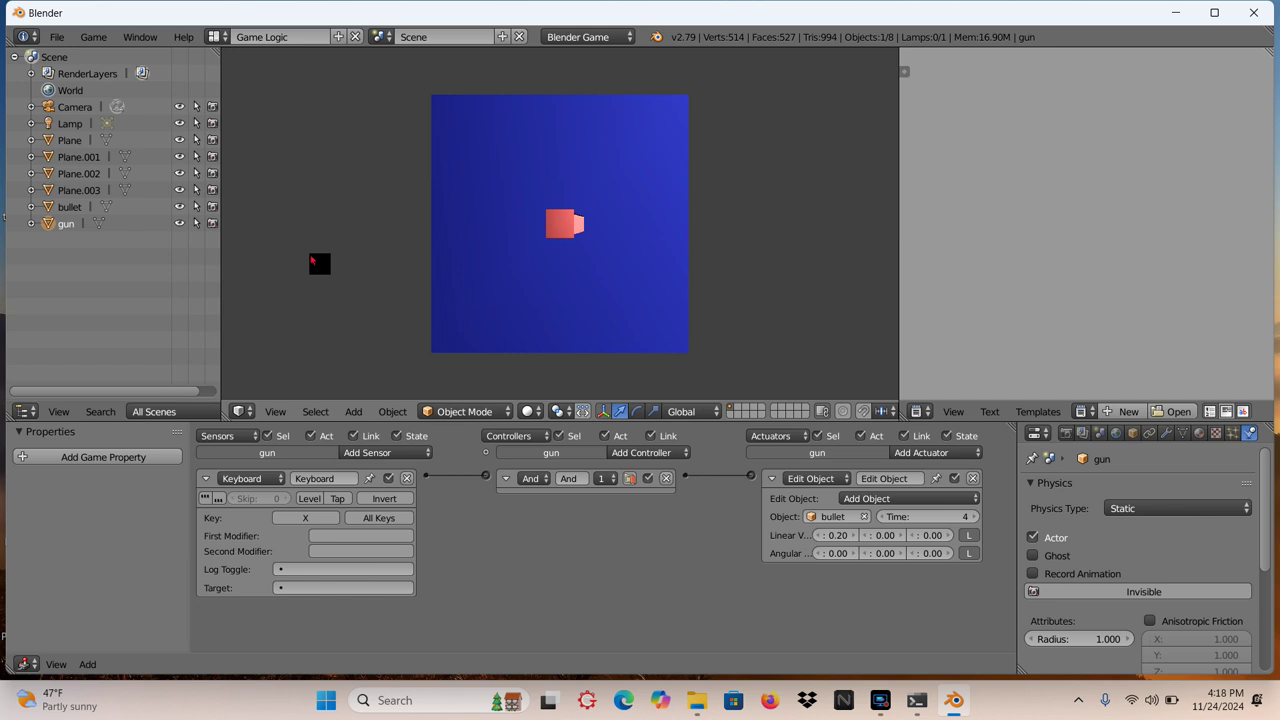
key(Escape)
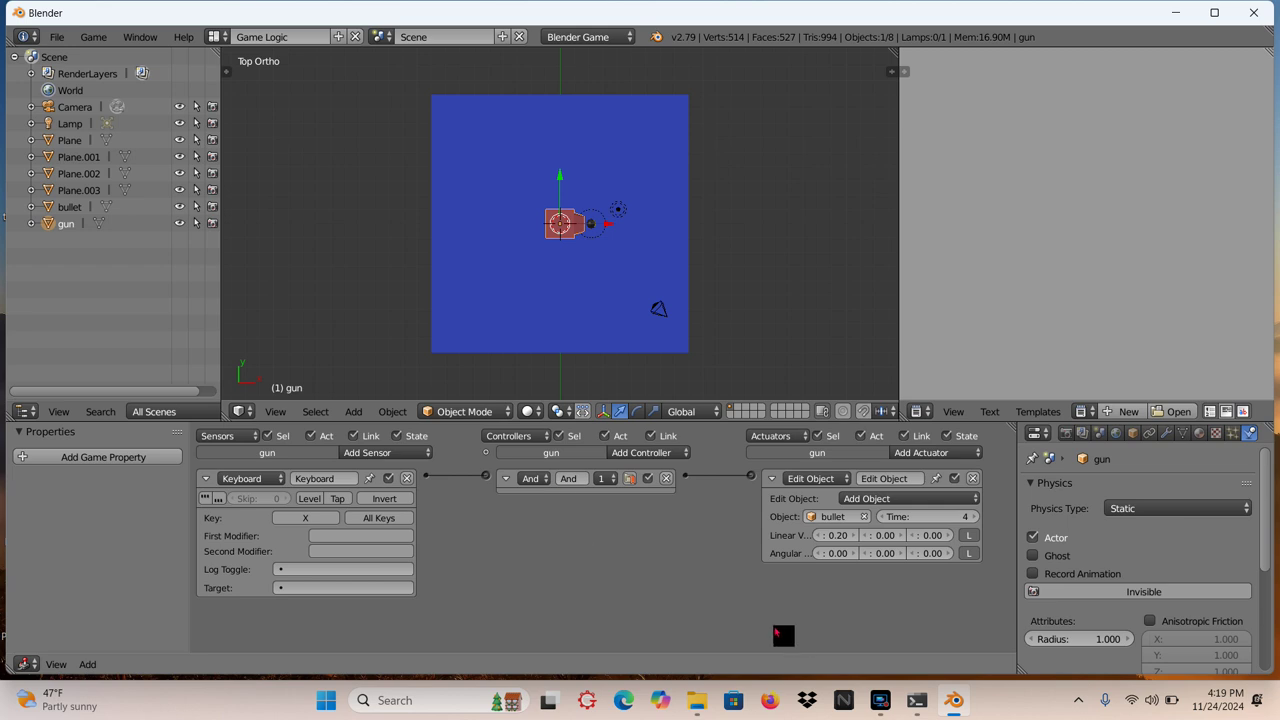
click(885, 699)
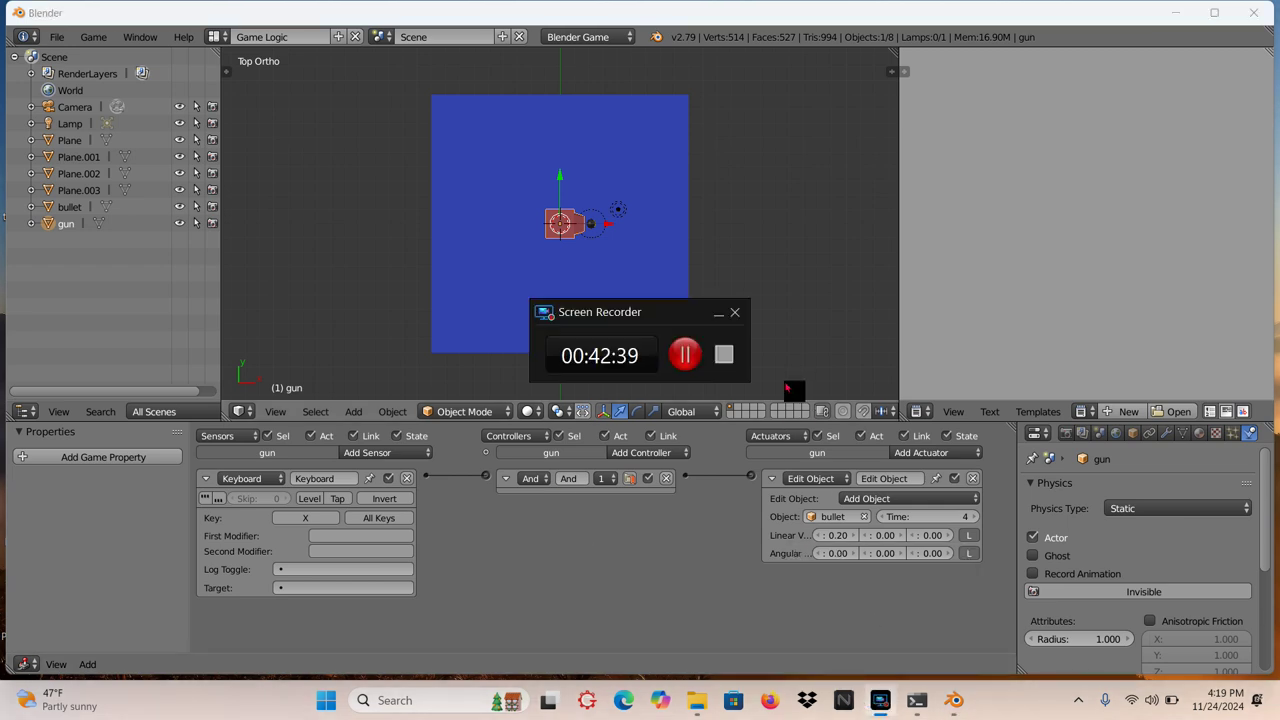